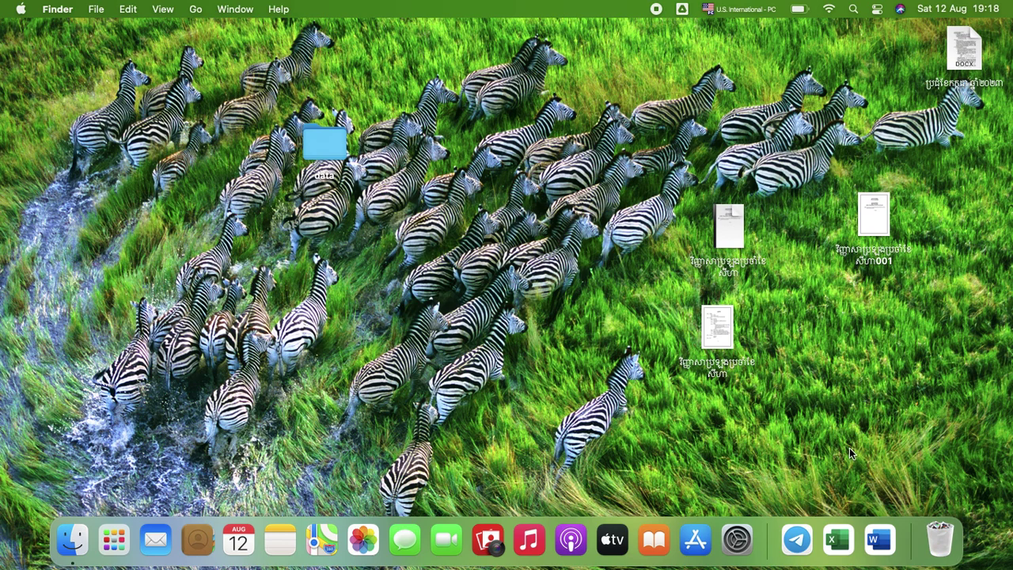
Step: Launch Word and create a full-screen blank Document1 with the Insert options showing
left_click(879, 544)
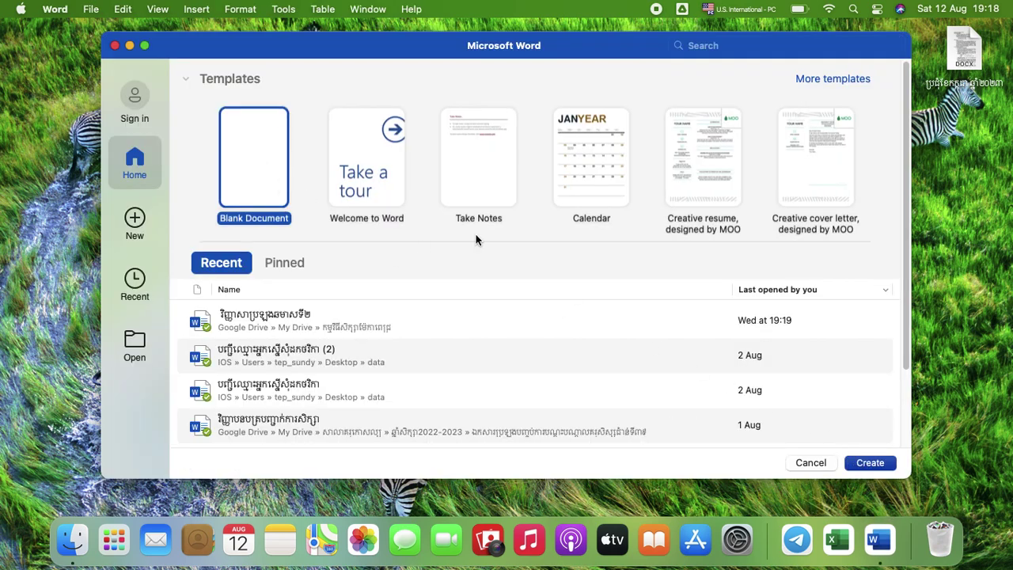
left_click(272, 155)
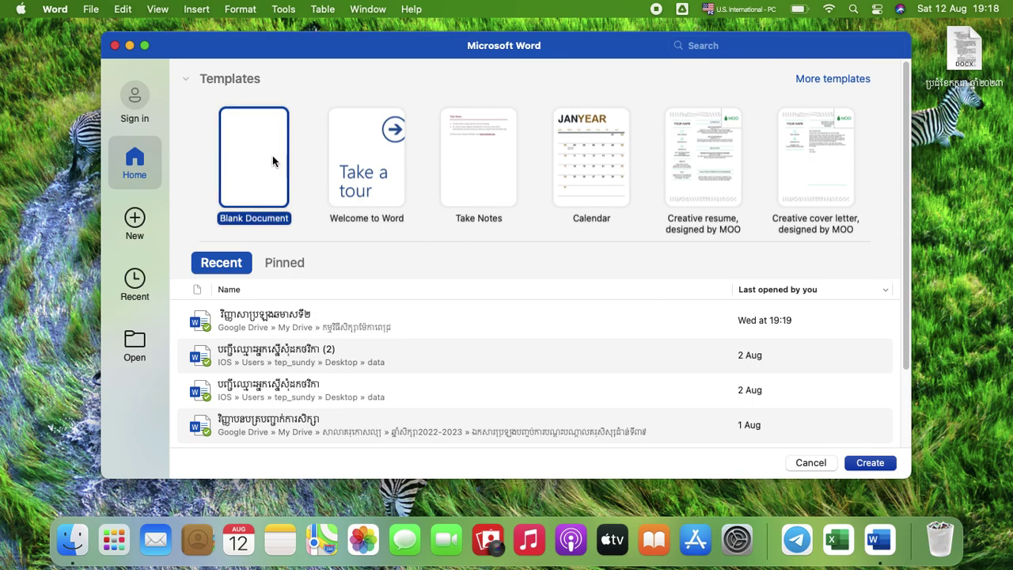
double_click(272, 155)
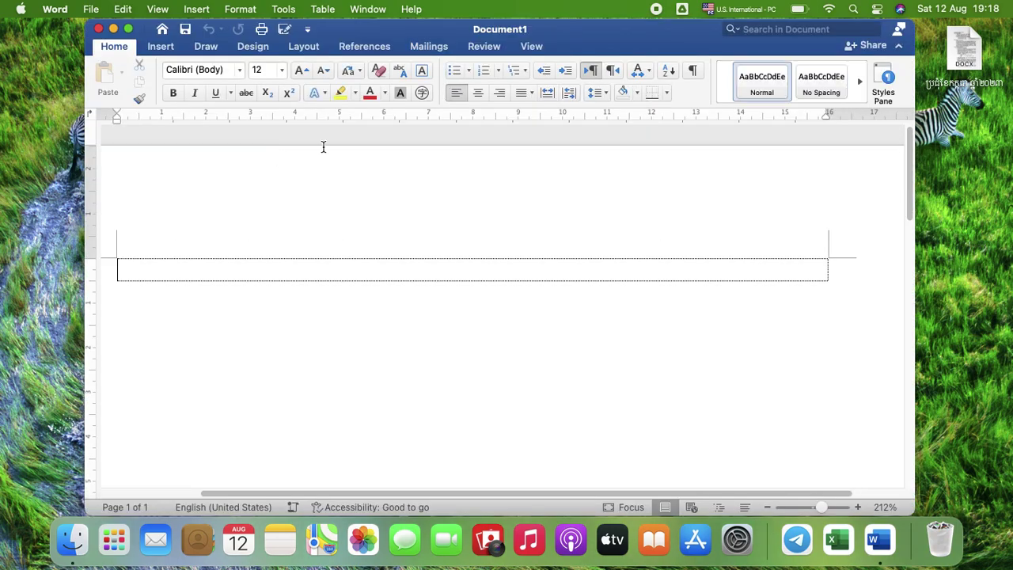
left_click(128, 28)
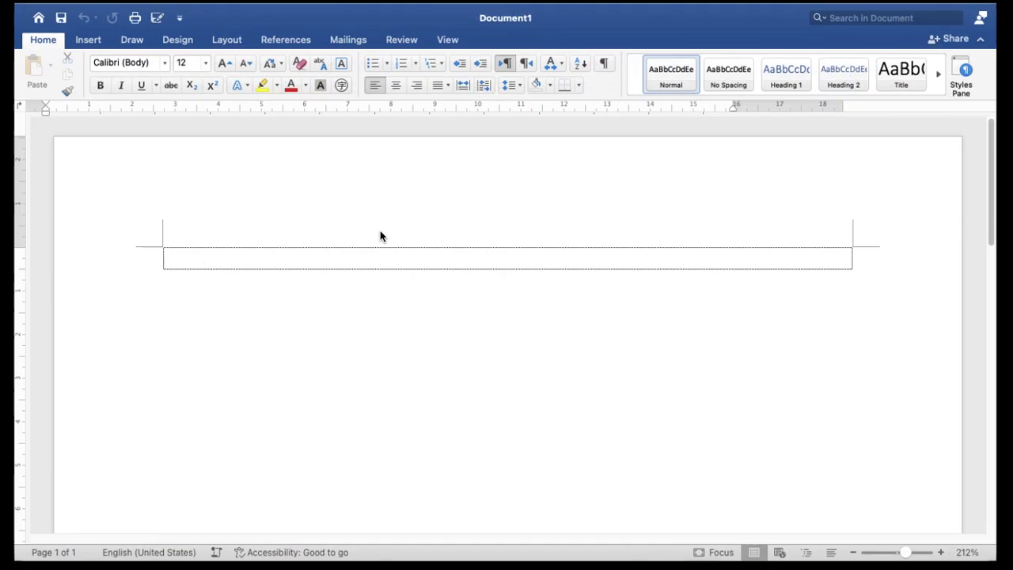
left_click(76, 38)
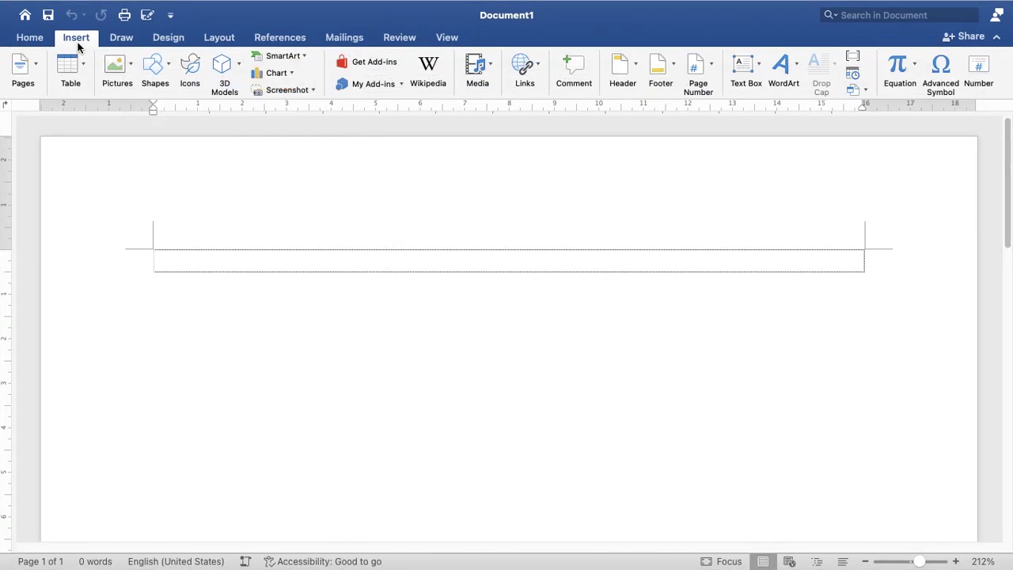
Step: Insert a 2-D Clustered Column chart from the Chart column choices
left_click(292, 73)
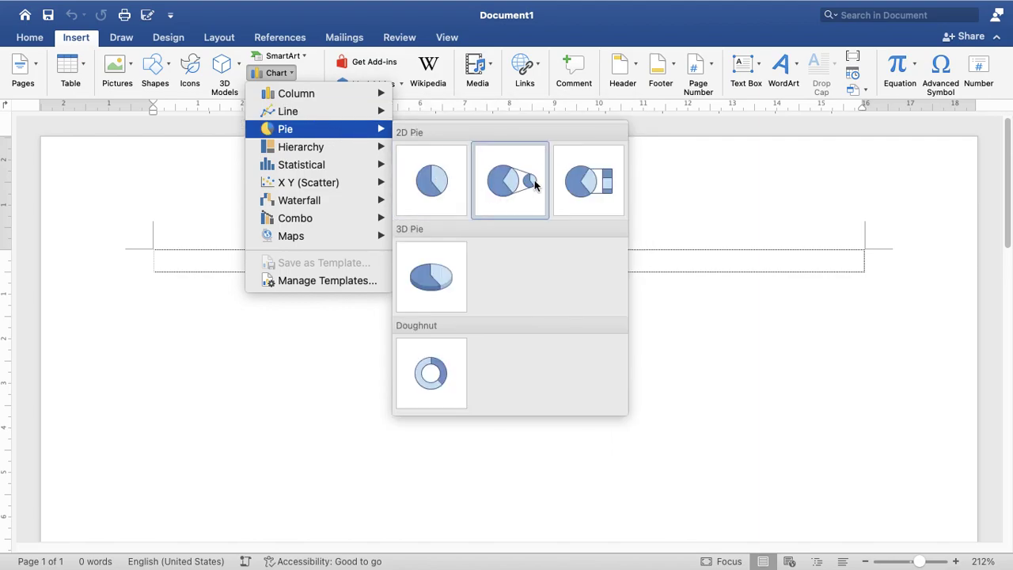
mouse_move(296, 93)
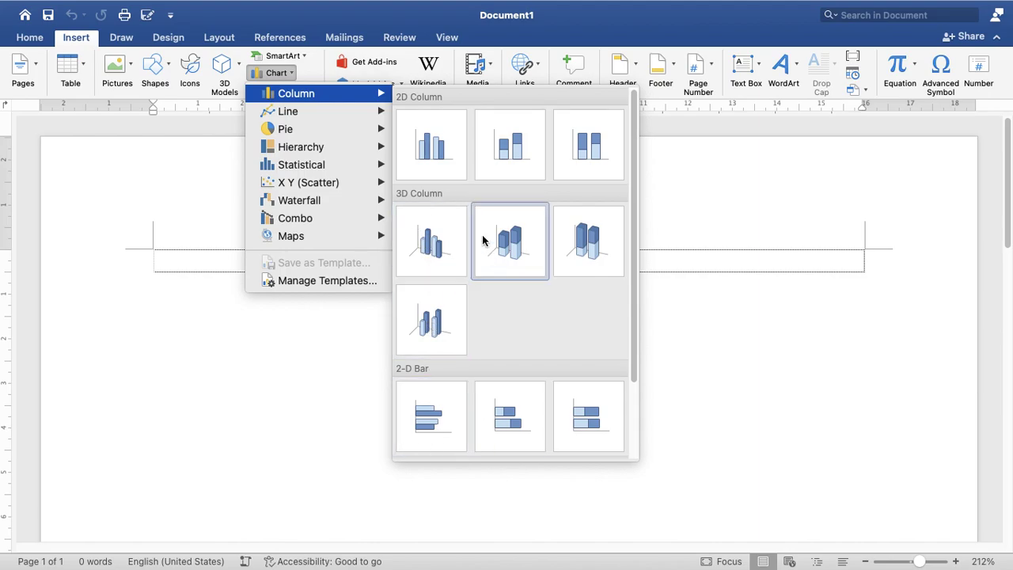
left_click(429, 136)
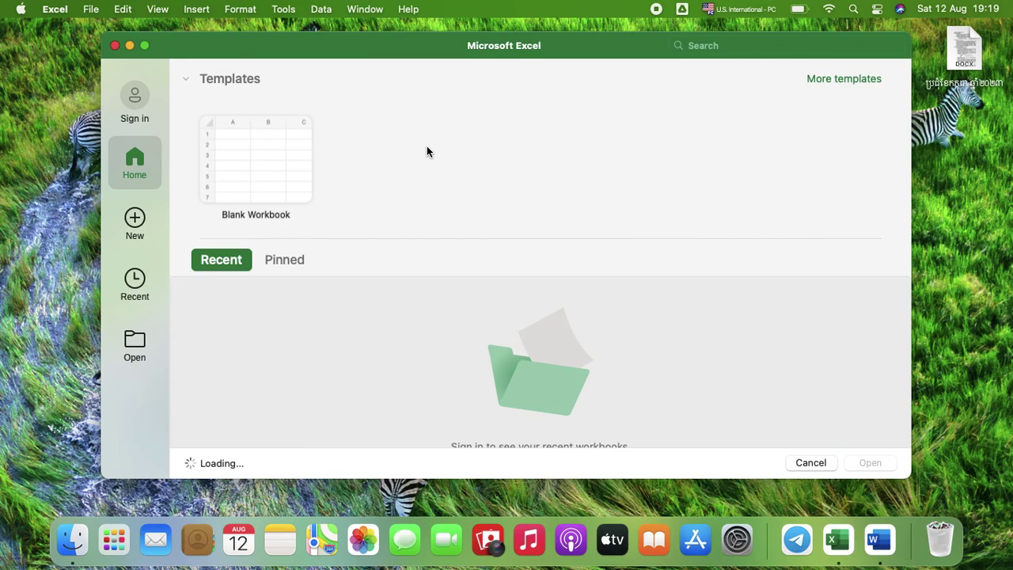
Step: Allow the chart data links to update and select the whole Excel data sheet, full screen
left_click(554, 278)
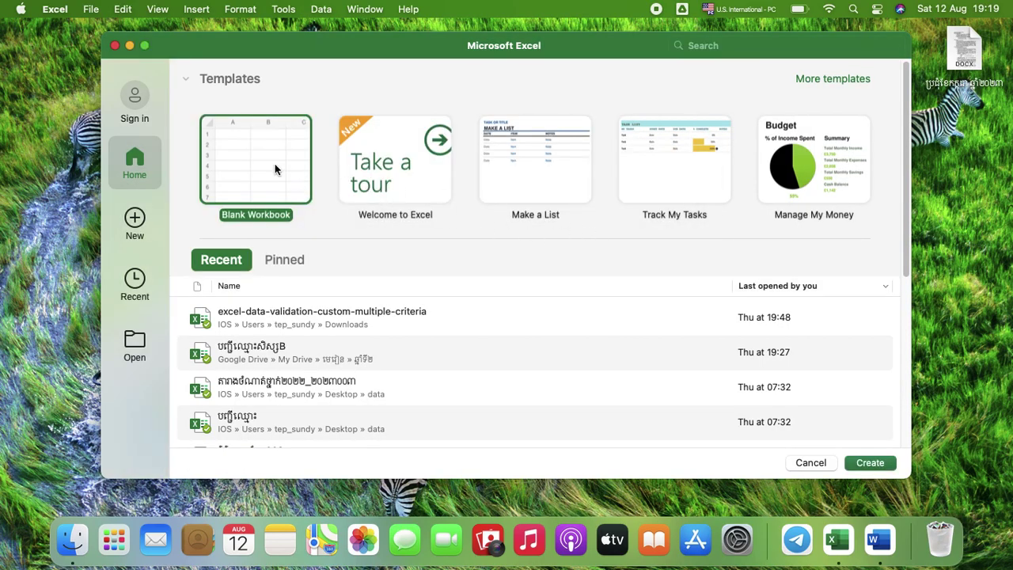
key("super+h")
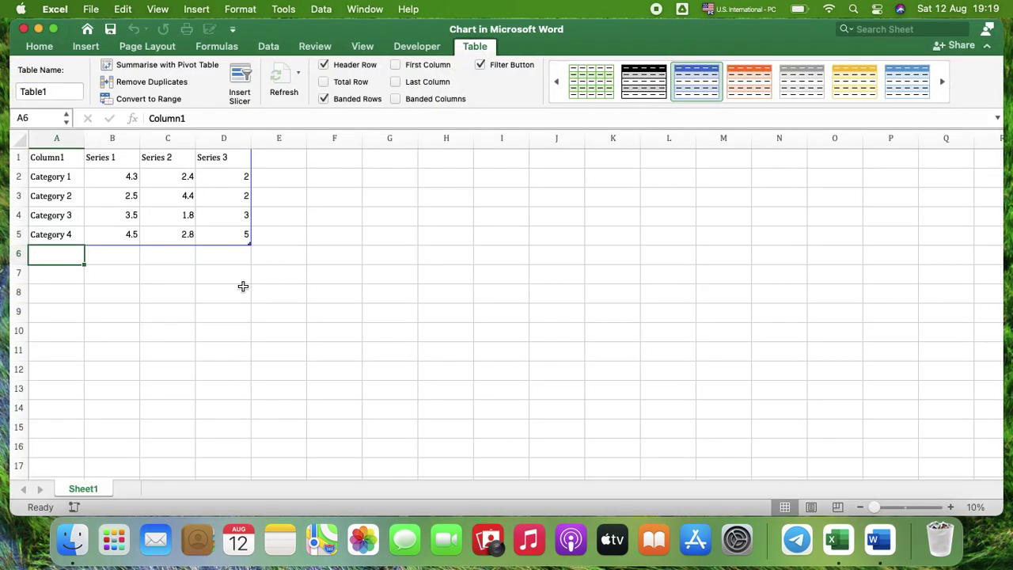
key("super+a")
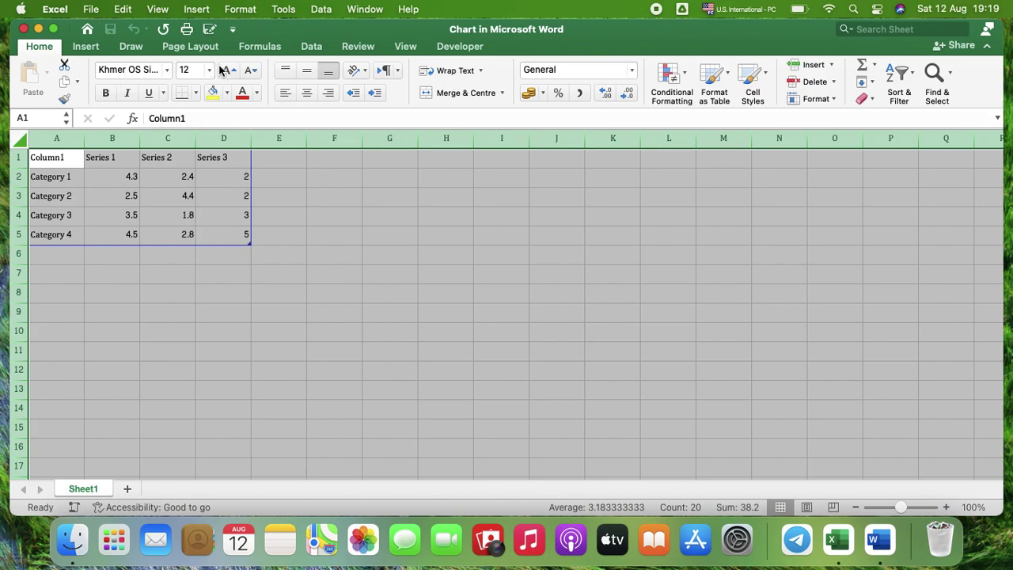
left_click(53, 28)
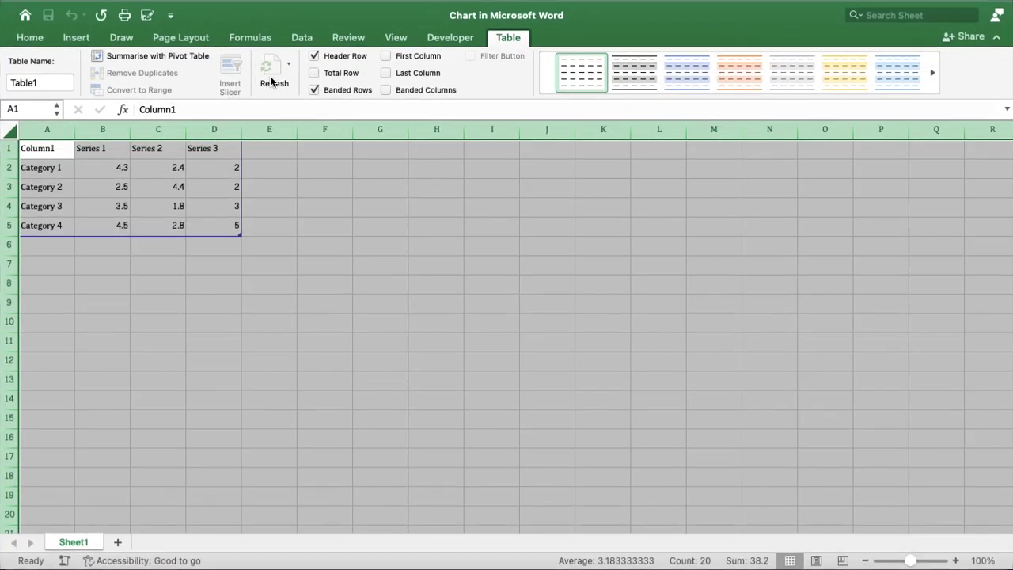
Step: Increase the chart data font size to 20
left_click(45, 38)
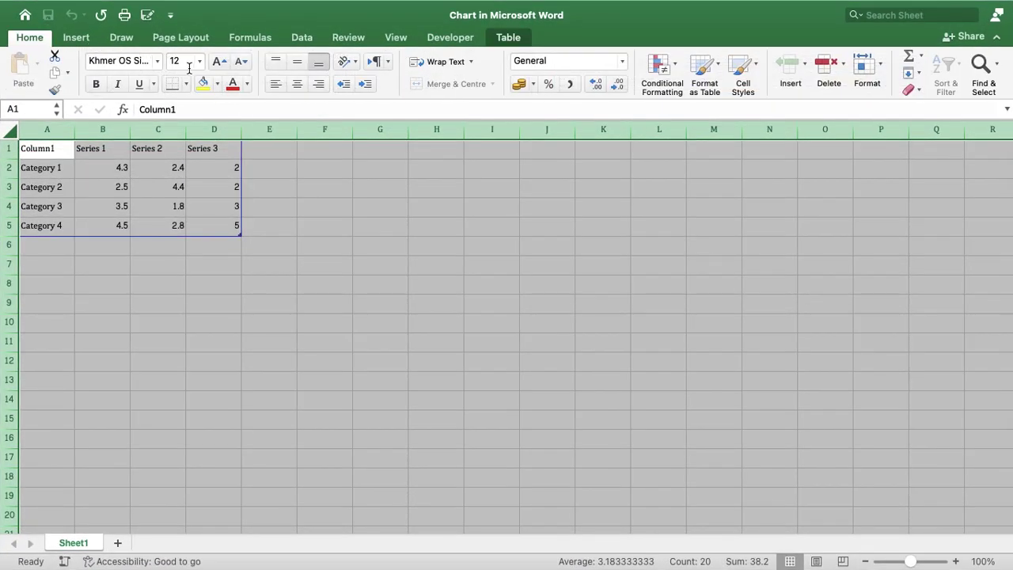
left_click(215, 62)
left_click(215, 63)
left_click(215, 62)
left_click(215, 62)
left_click(207, 220)
Step: Widen column A for the labels and columns B to D equally
left_click_drag(70, 129, 276, 131)
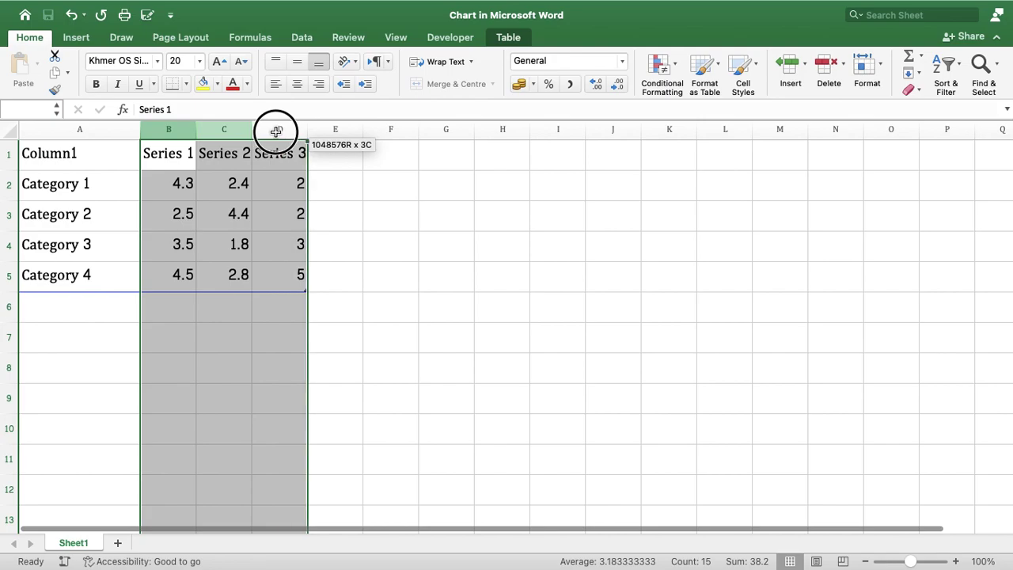
left_click(301, 129)
left_click_drag(181, 127, 361, 127)
left_click(293, 248)
left_click(82, 186)
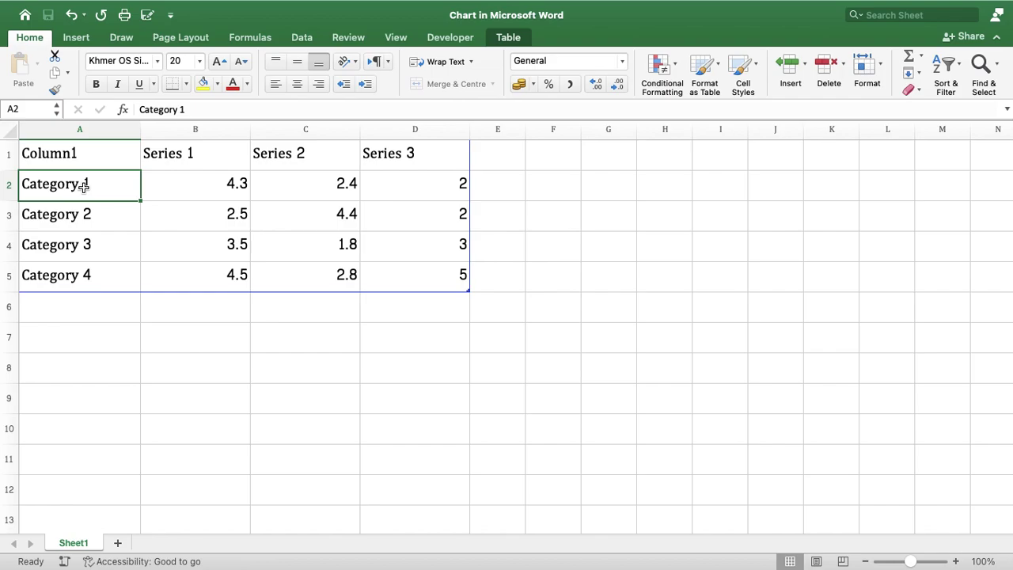
Step: Enter the year labels 2018-2019 in A2 and 2019-2020 in A3
type("2018-2")
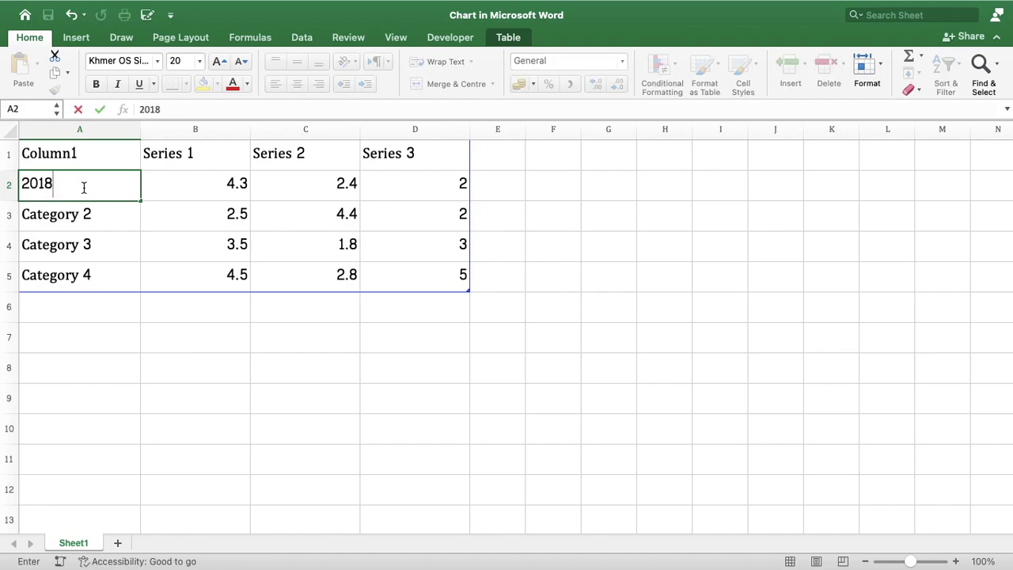
type("0")
key("BackSpace")
type("2019")
key("Return")
type("2019")
key("Return")
type("20")
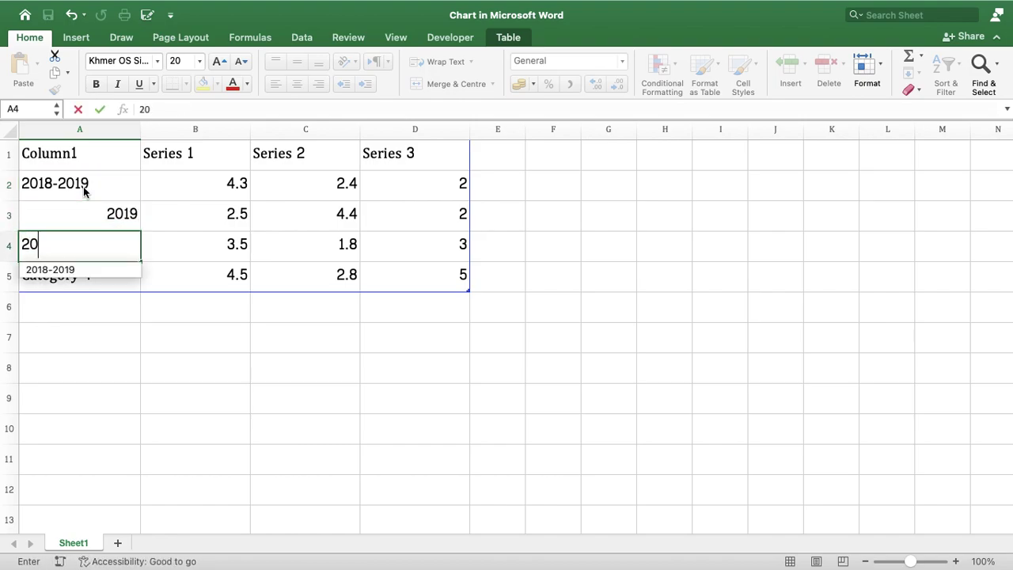
left_click(109, 208)
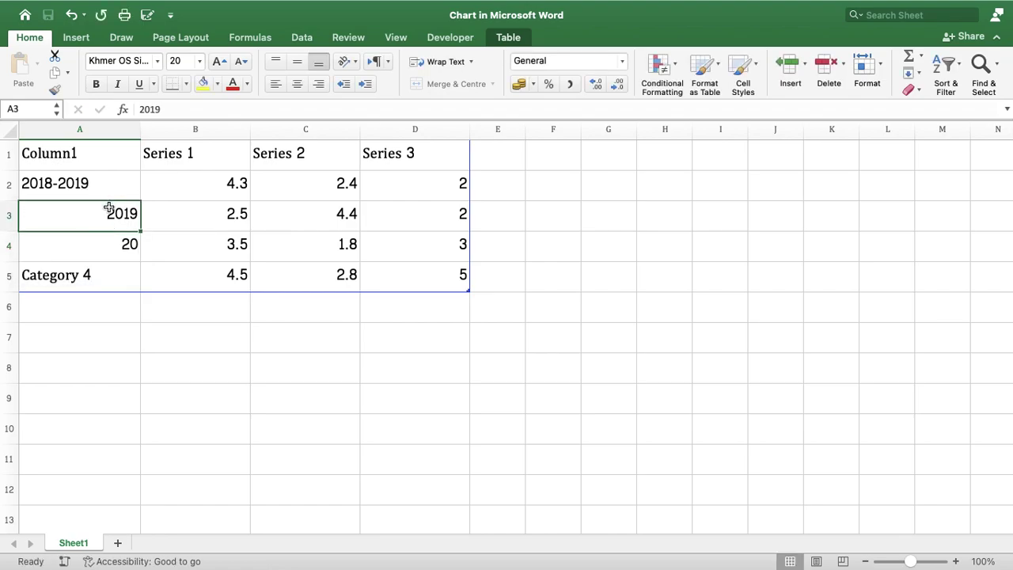
type("209")
key("BackSpace")
type("1")
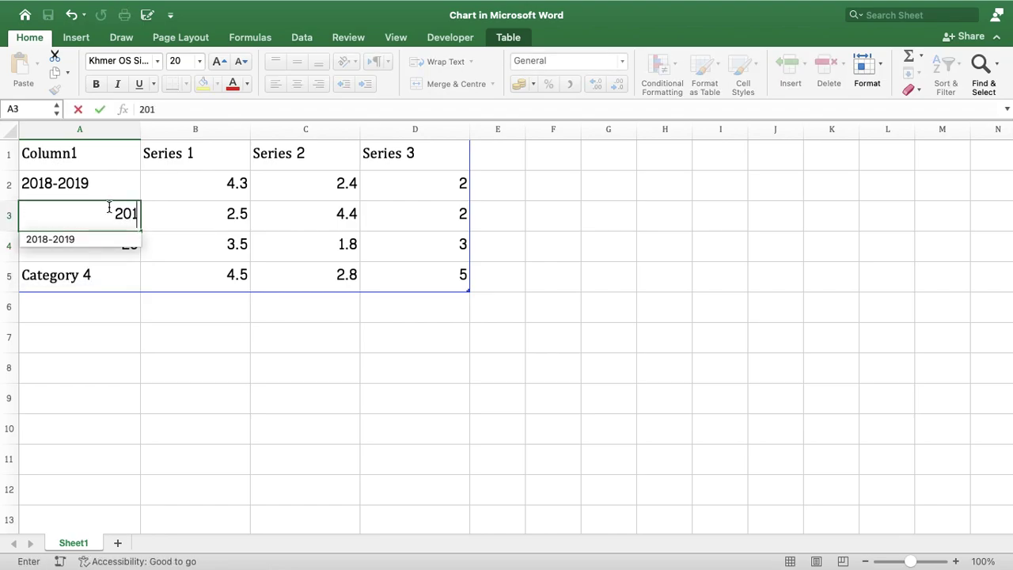
type("9-20")
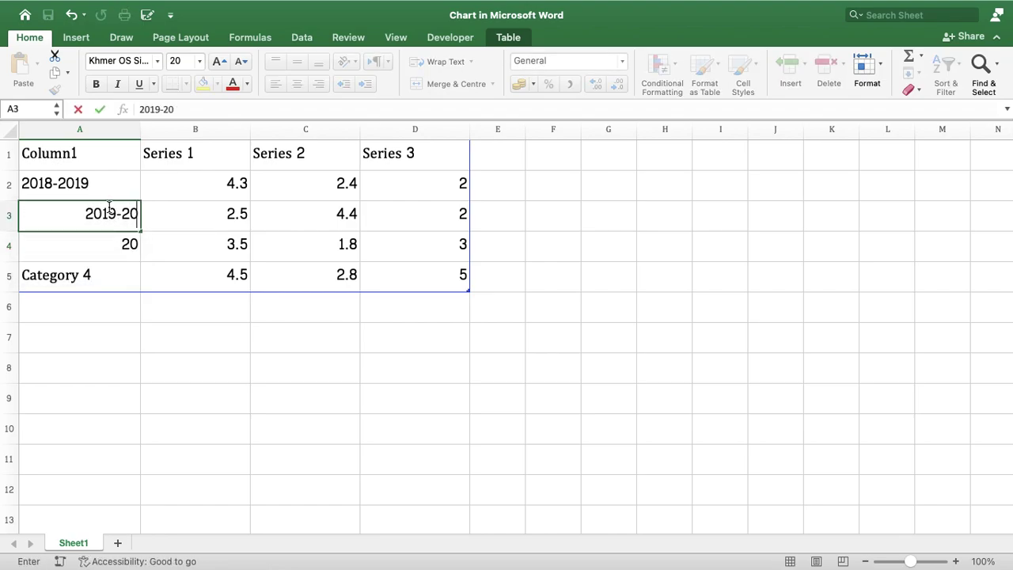
type("20")
key("Return")
Step: Enter 2020-2021 and 2021-2022 in A4:A5, then centre all four year labels
type("201")
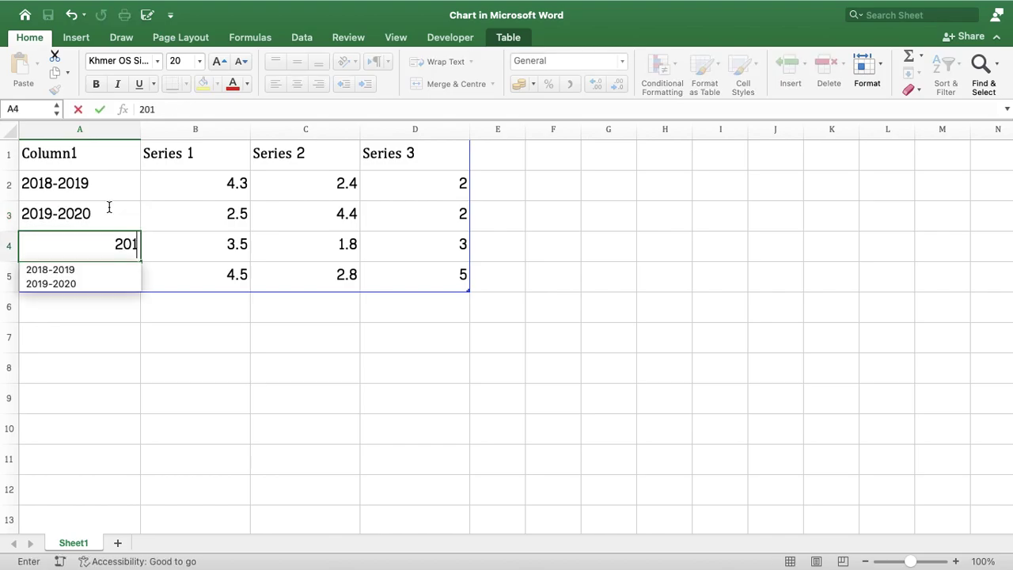
key("BackSpace")
type("20-2021")
key("Return")
type("2021")
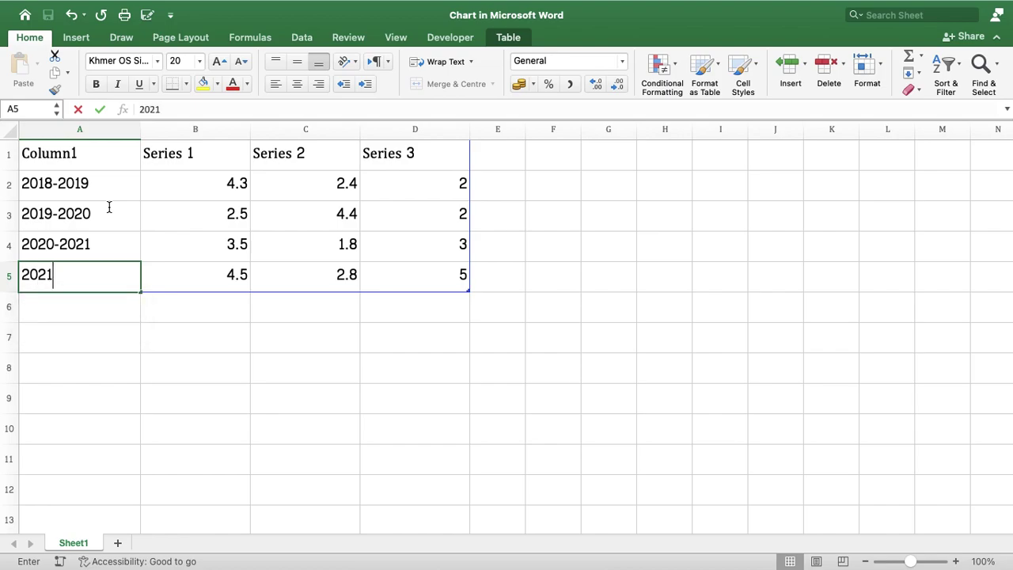
type("-2022")
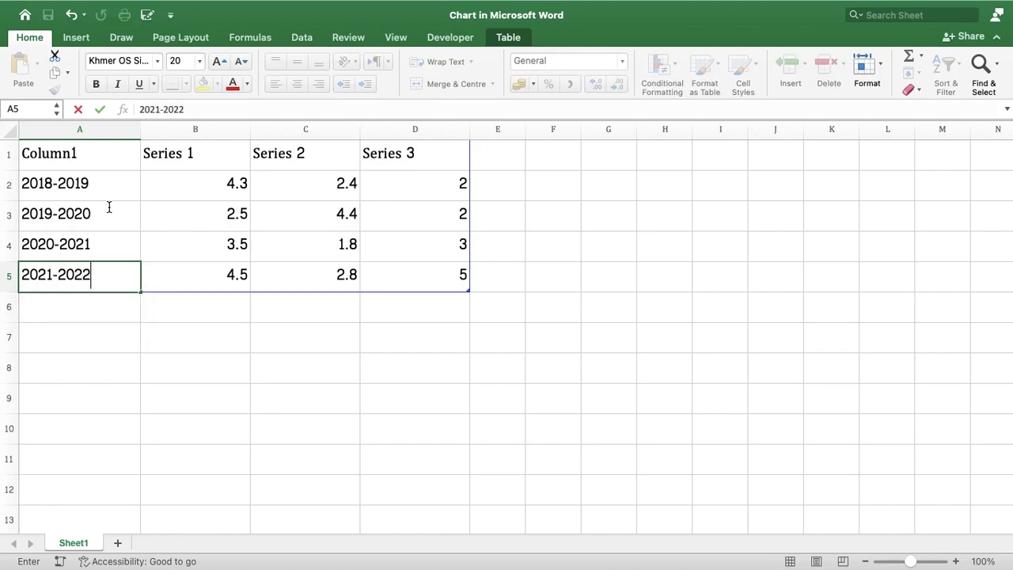
left_click(231, 214)
left_click(95, 279)
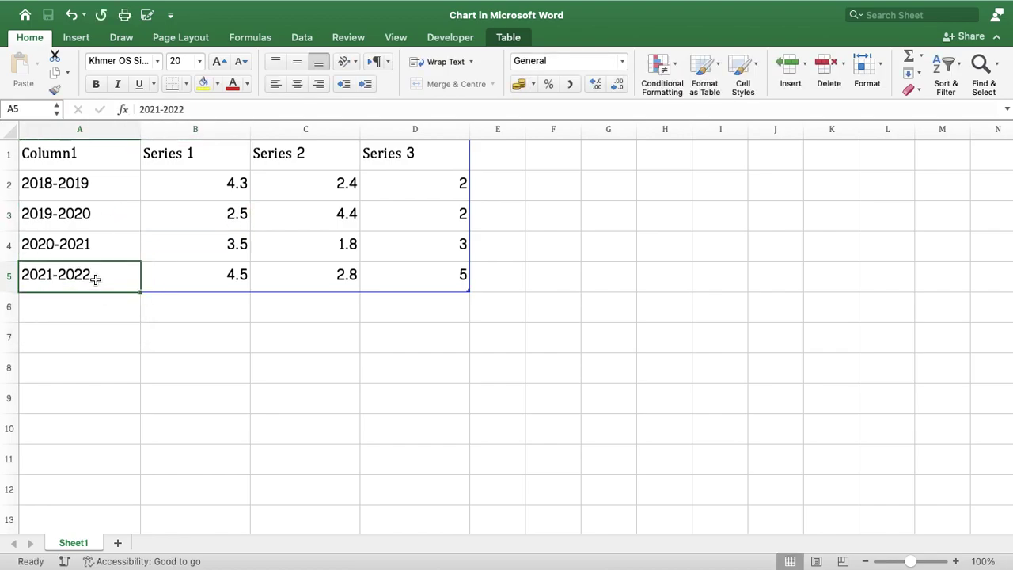
left_click_drag(98, 187, 86, 279)
left_click(296, 83)
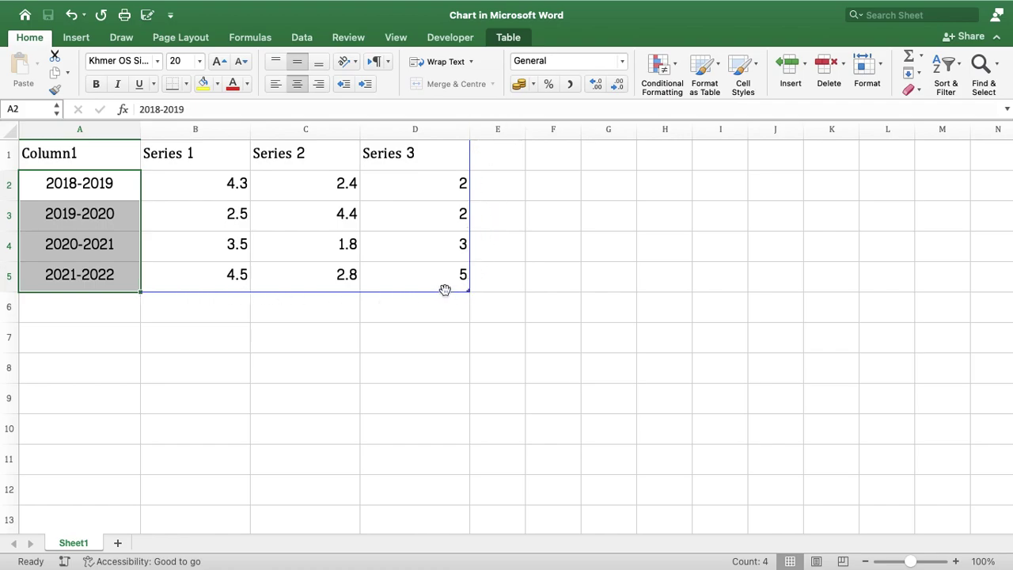
Step: Extend the data table to row 6 and type 2022-2023 in A6
left_click(414, 258)
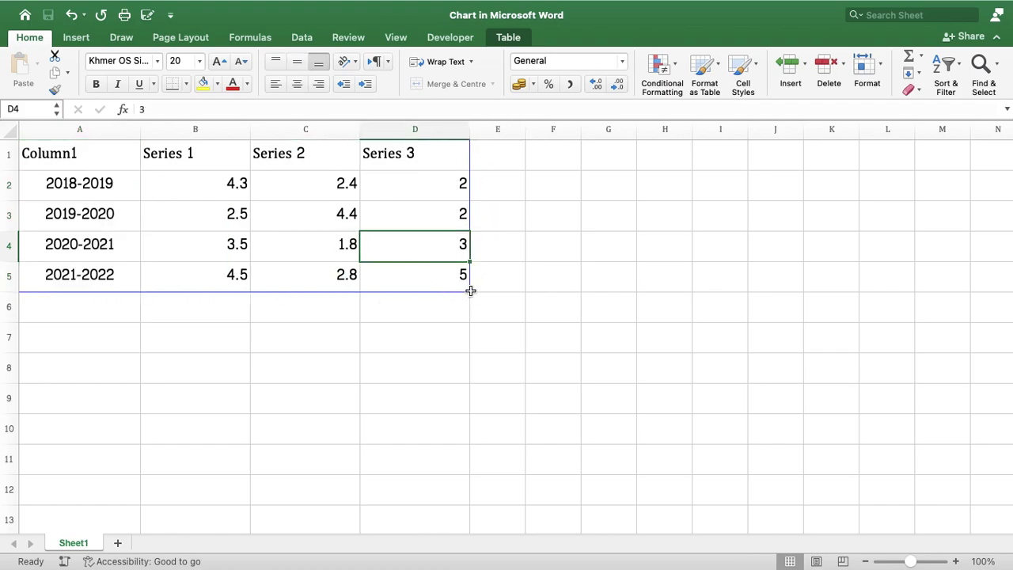
left_click_drag(468, 291, 469, 321)
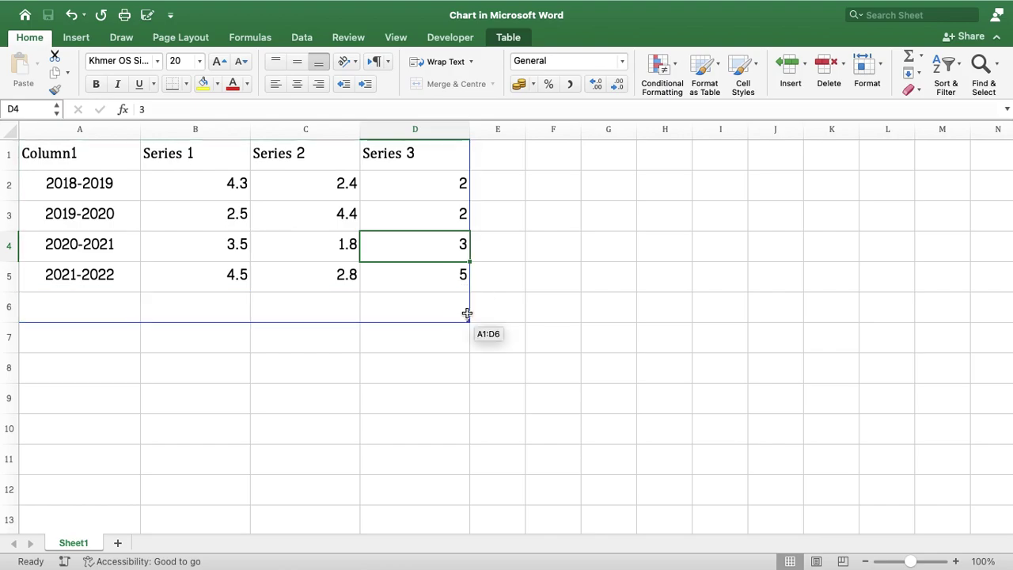
left_click(114, 307)
type("20")
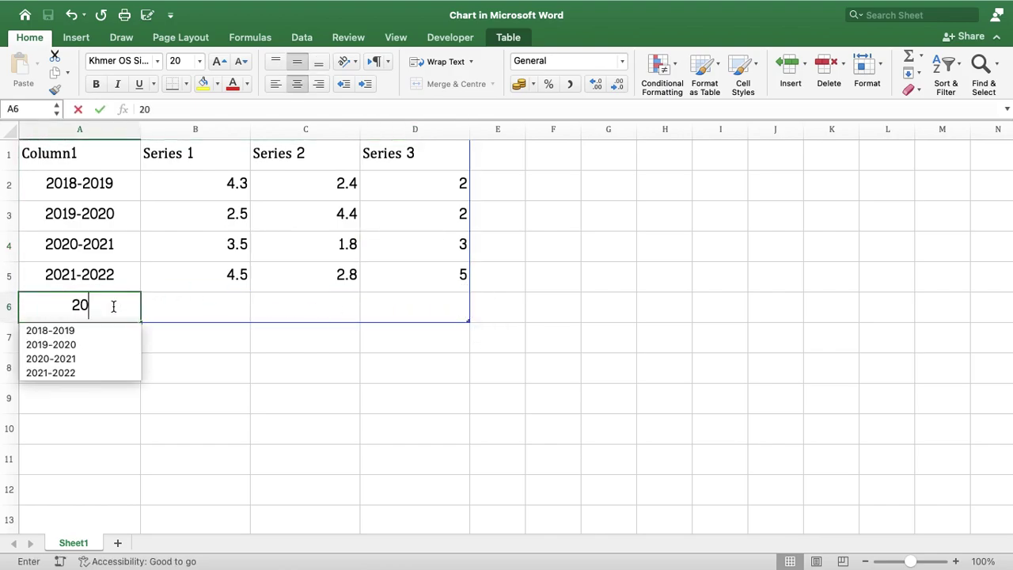
type("22-2023")
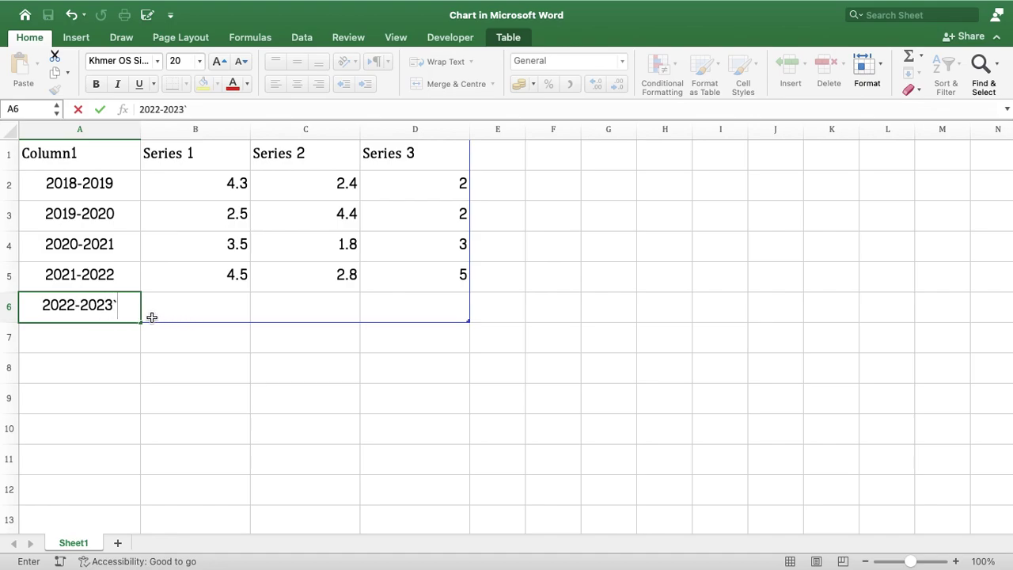
left_click_drag(219, 183, 219, 273)
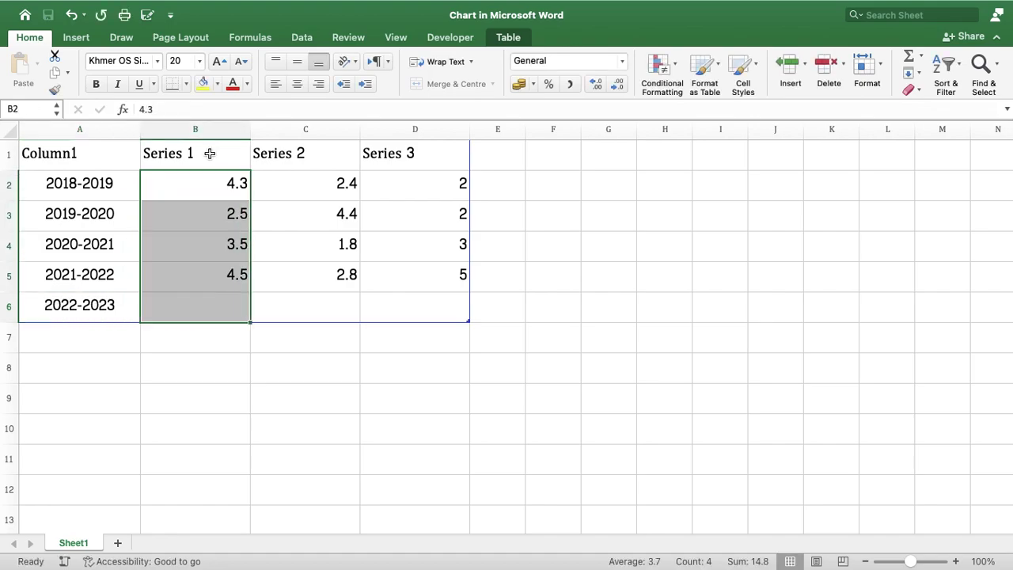
Step: Centre the series headers and values horizontally and vertically
left_click_drag(214, 153, 384, 154)
left_click(296, 83)
left_click(297, 61)
left_click_drag(193, 196, 441, 269)
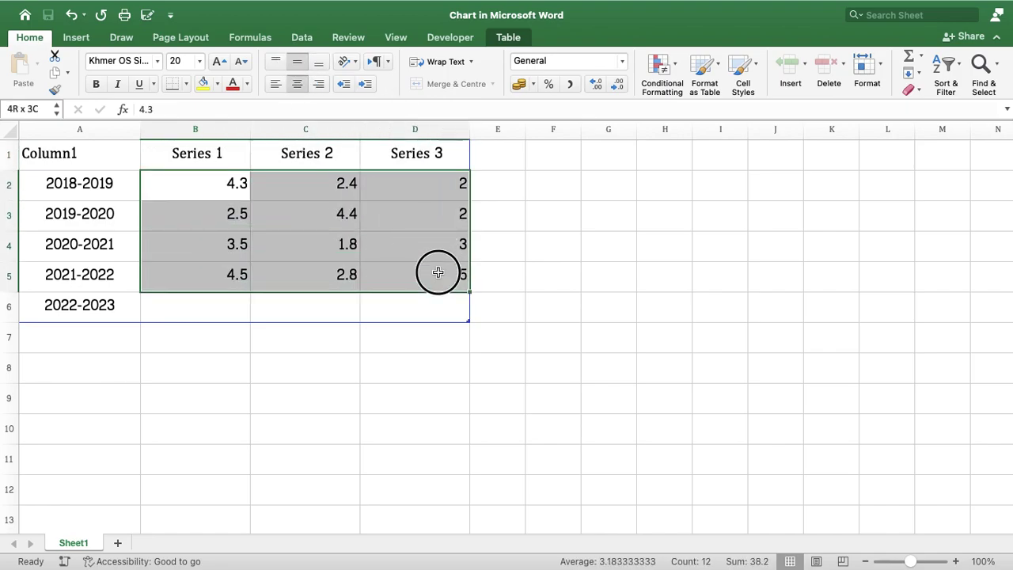
left_click(297, 83)
left_click(265, 208)
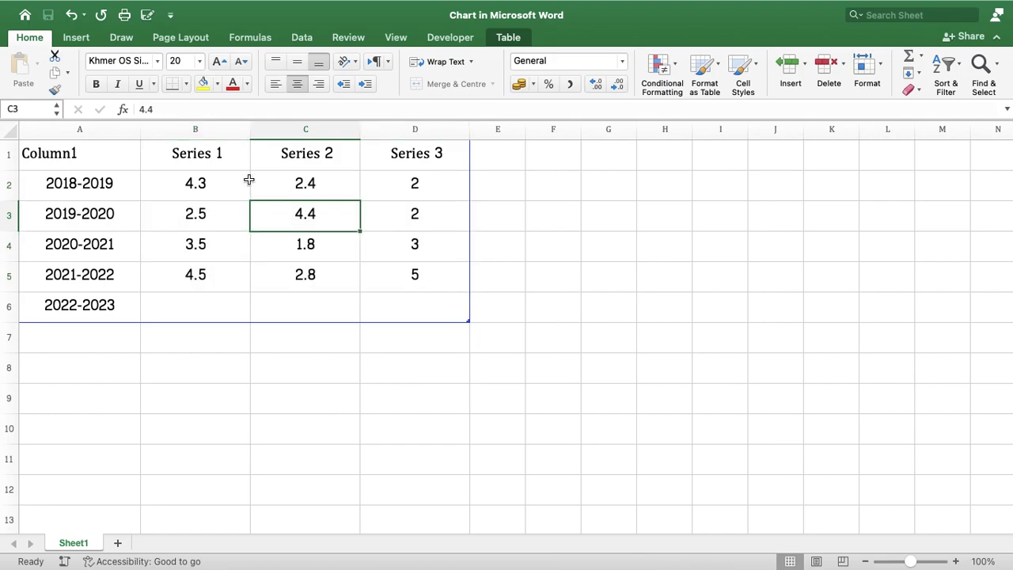
Step: Shrink the table to exclude Series 3 and clear that column's contents
left_click_drag(211, 150, 195, 308)
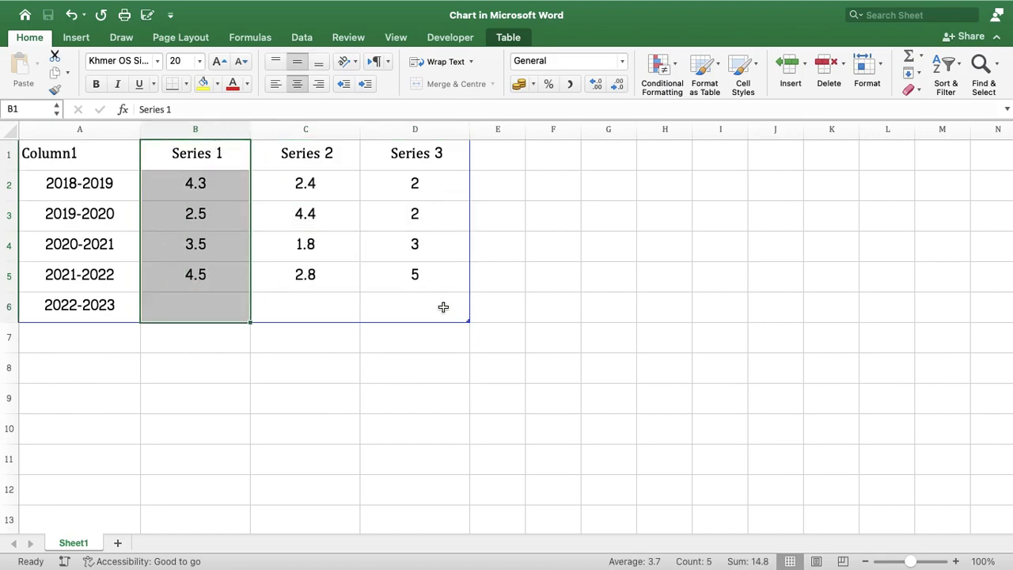
left_click_drag(468, 318, 384, 300)
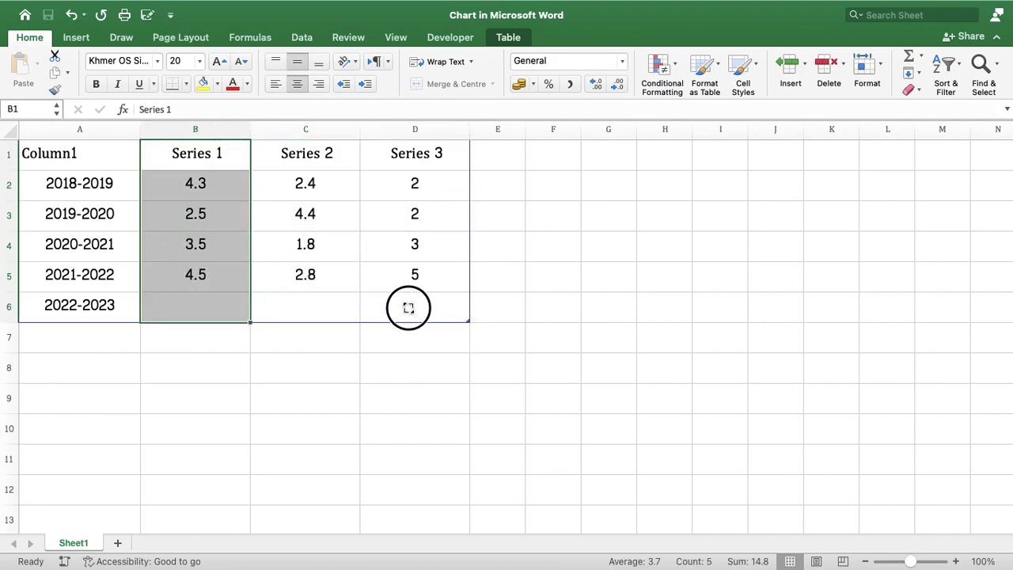
mouse_move(440, 153)
left_mouse_down()
mouse_move(429, 269)
mouse_move(439, 303)
left_mouse_up()
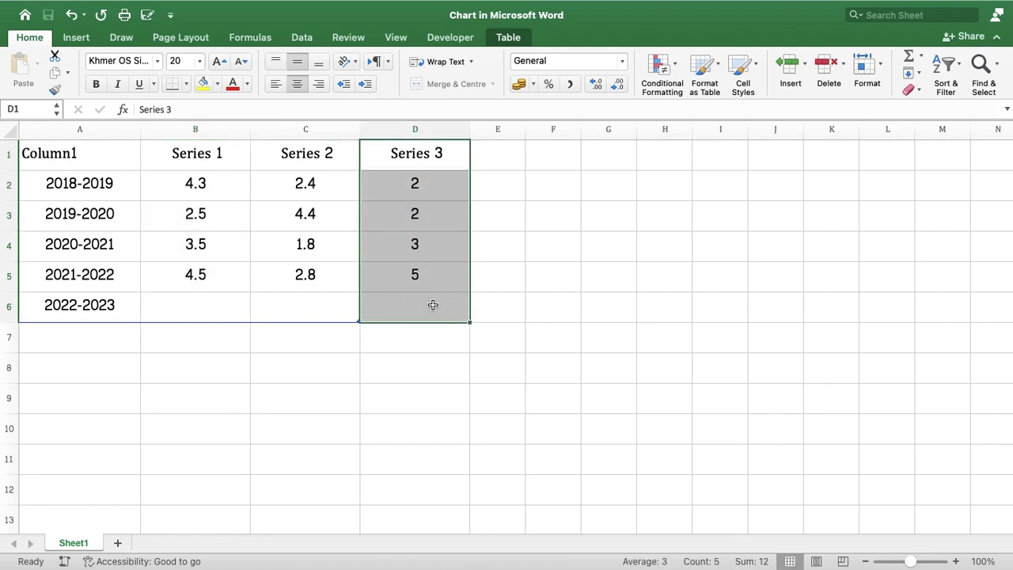
key("Delete")
left_click(334, 287)
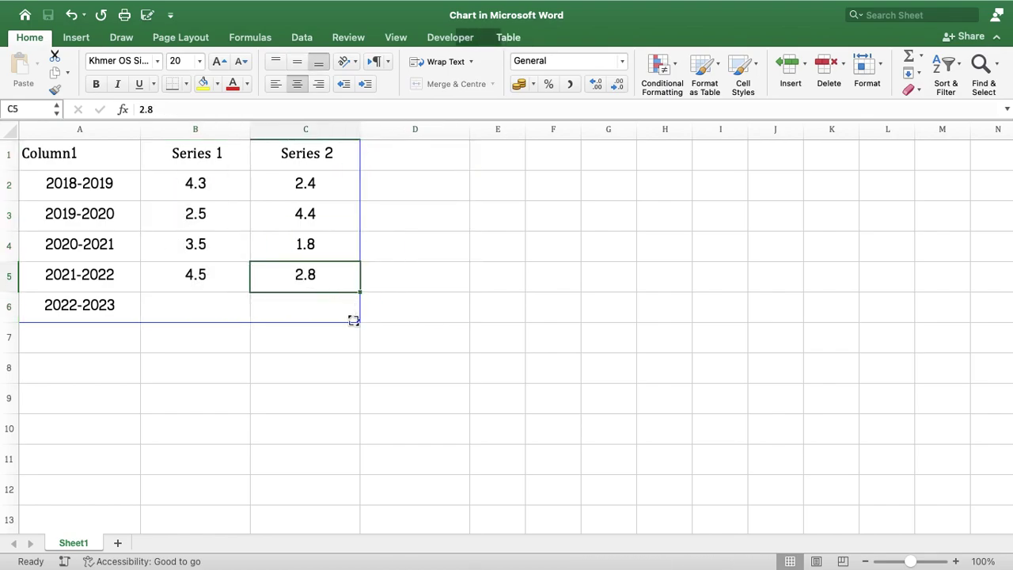
left_click_drag(359, 322, 545, 325)
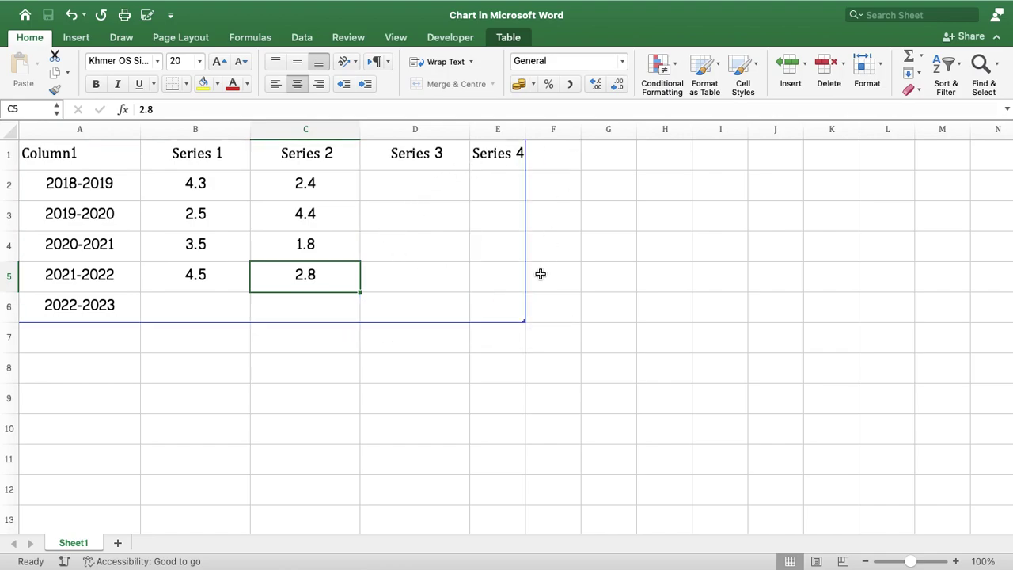
key("ctrl+z")
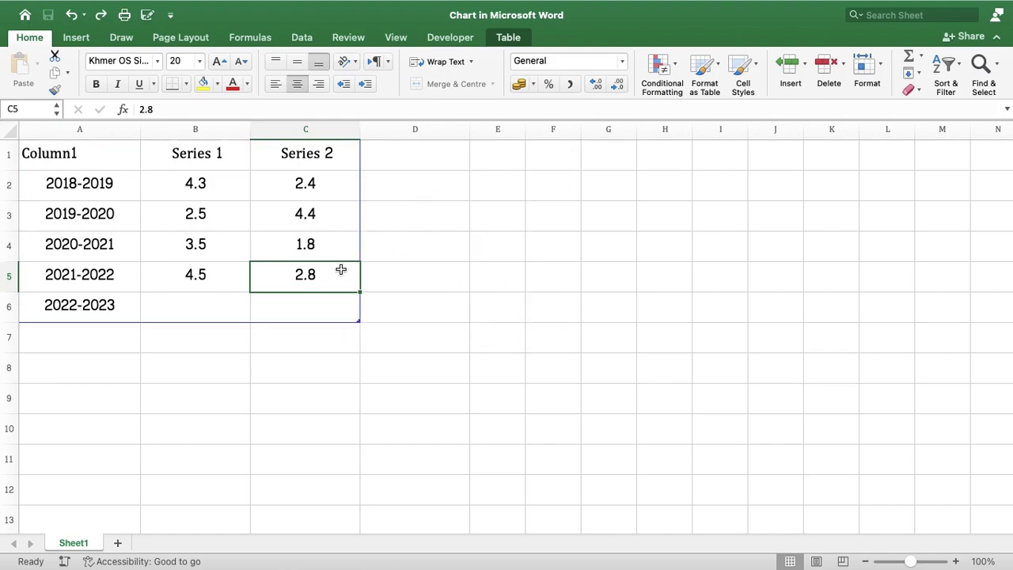
left_click(220, 155)
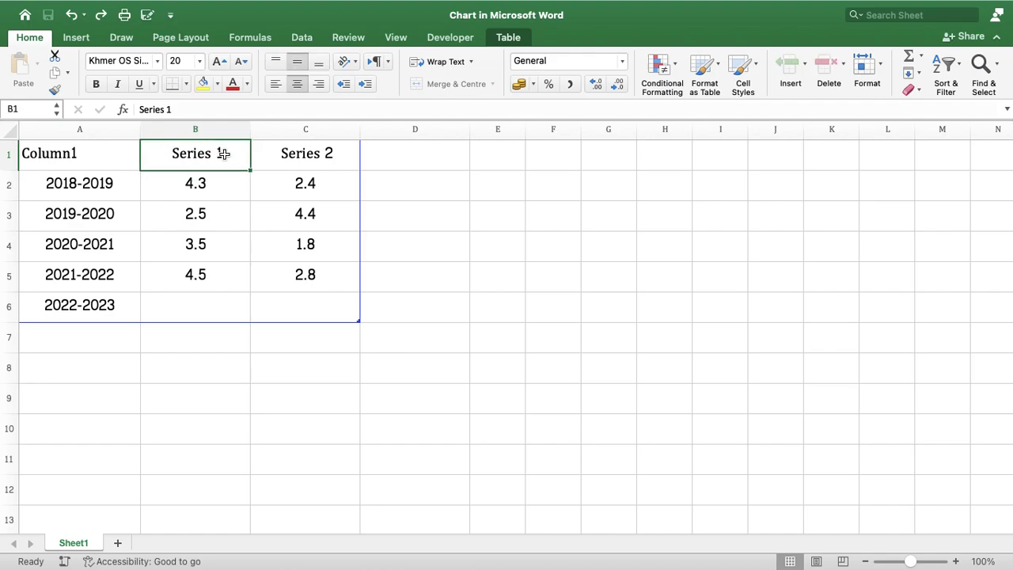
Step: Type សរុប in B1 and ស្រី in C1, then delete all the old series values
type("s")
key("BackSpace")
type("សរុប")
key("Tab")
type("ស្")
key("BackSpace")
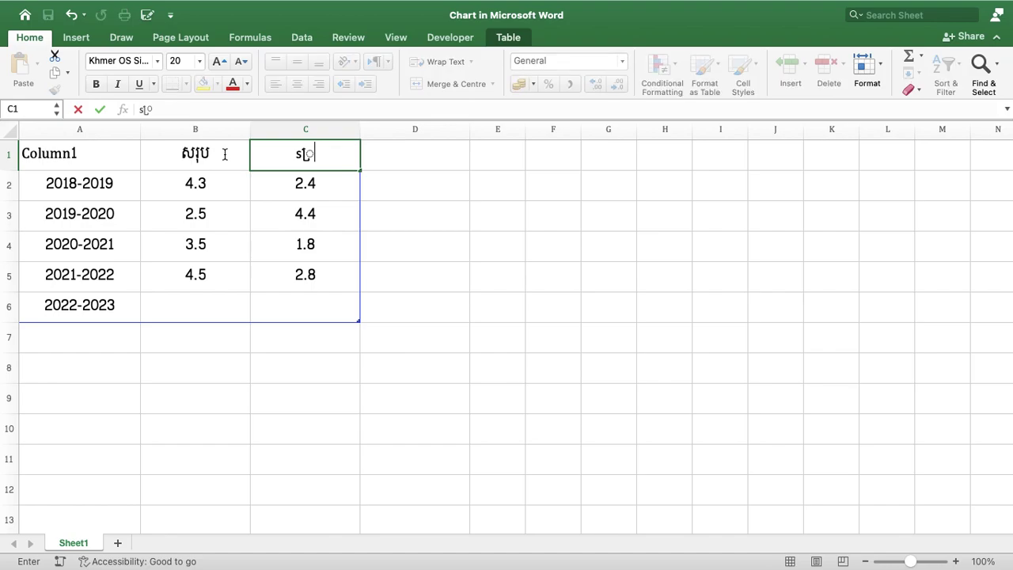
key("BackSpace")
type("ស្រ")
type("ី")
key("Return")
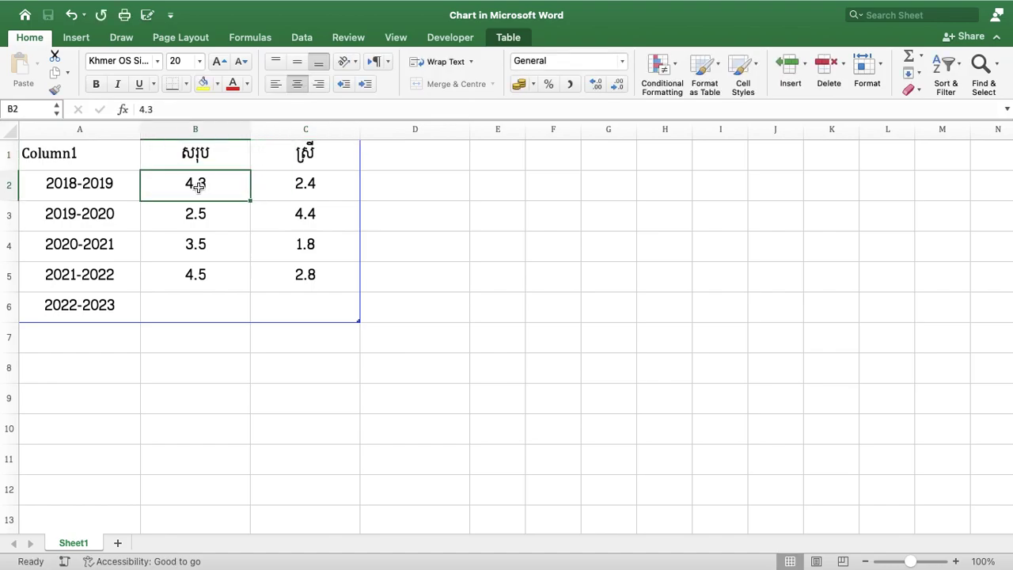
left_click_drag(200, 186, 317, 311)
key("Delete")
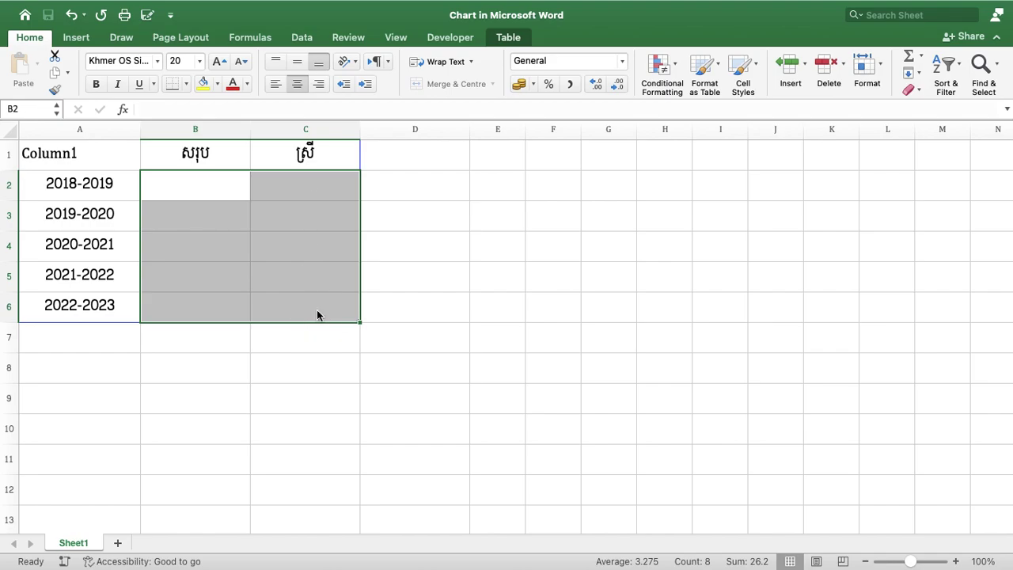
left_click(536, 263)
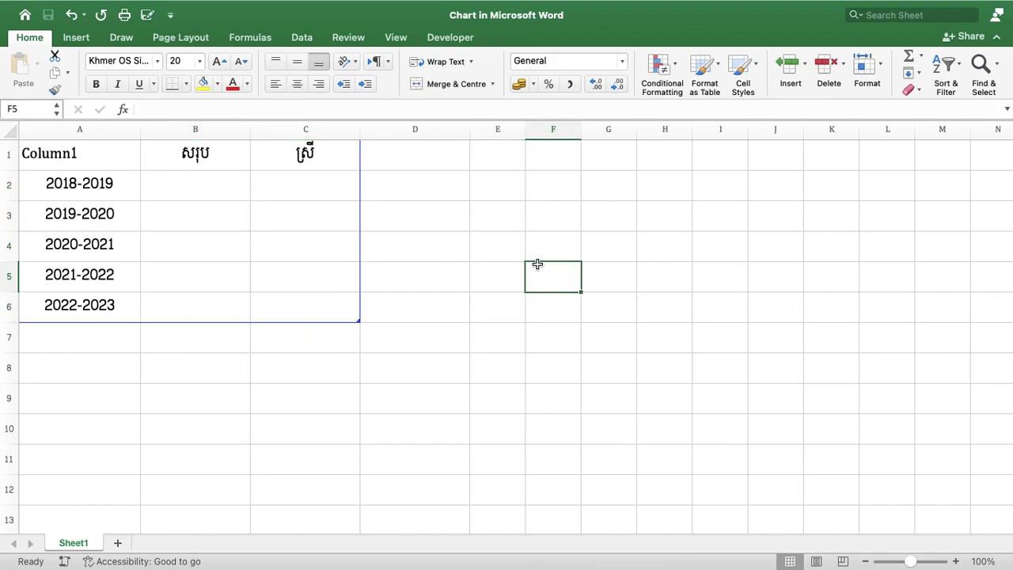
Step: Enter the 2018-2019 values ៥៨១ and ៣០៤ in B2:C2
left_click(186, 162)
left_click(300, 153)
left_click(395, 158)
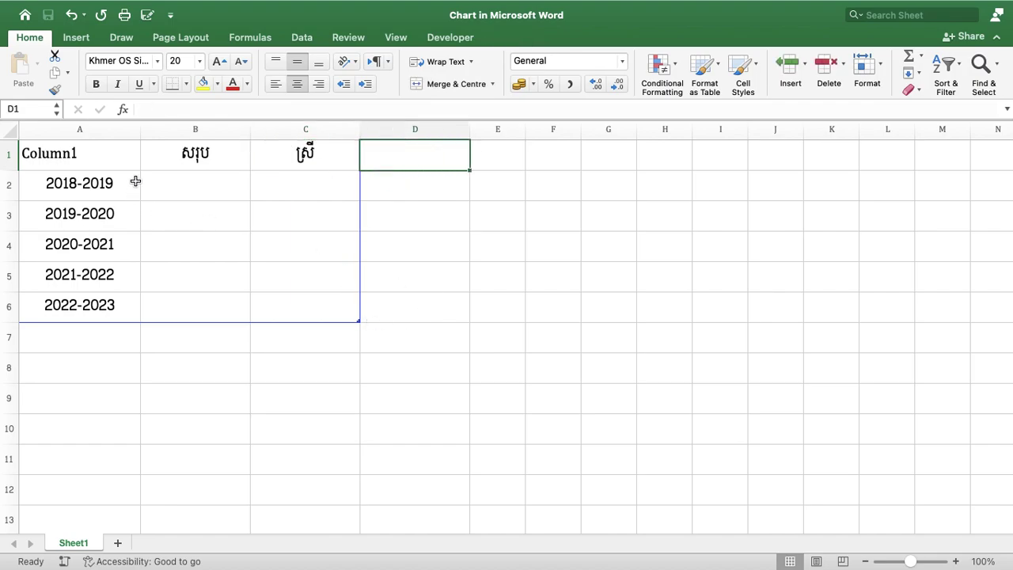
left_click(226, 186)
key("ctrl+Home")
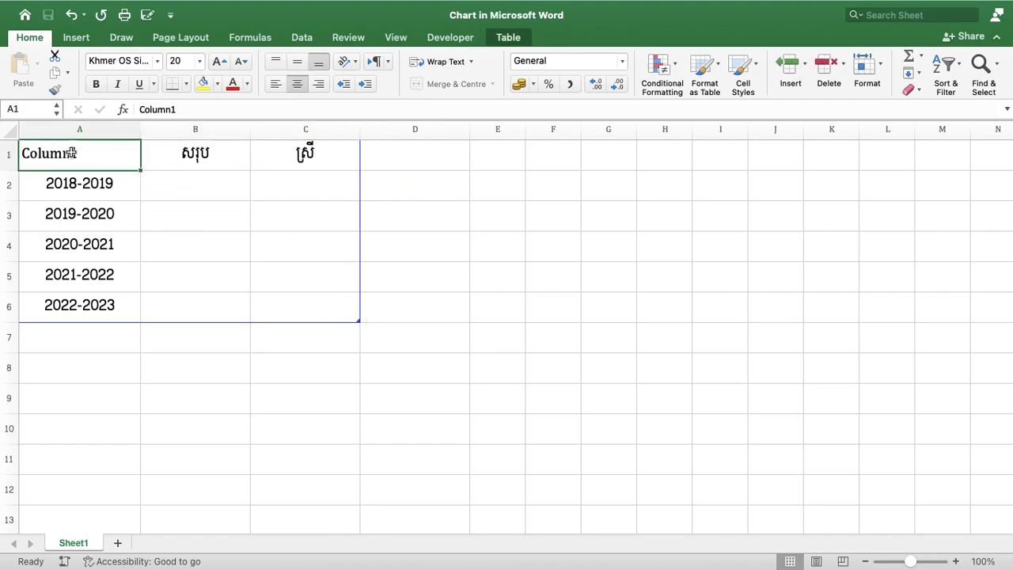
left_click(218, 182)
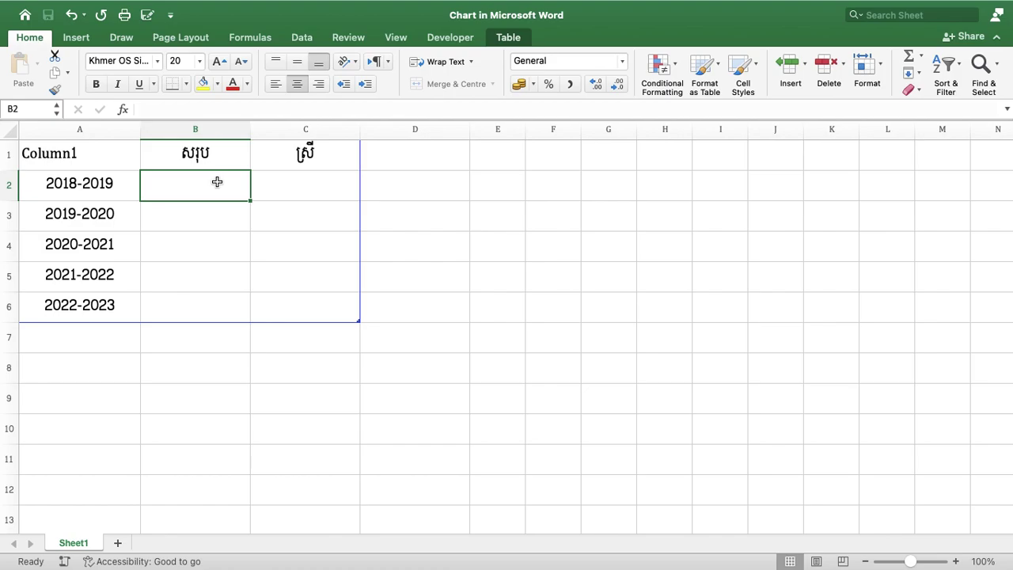
type("5")
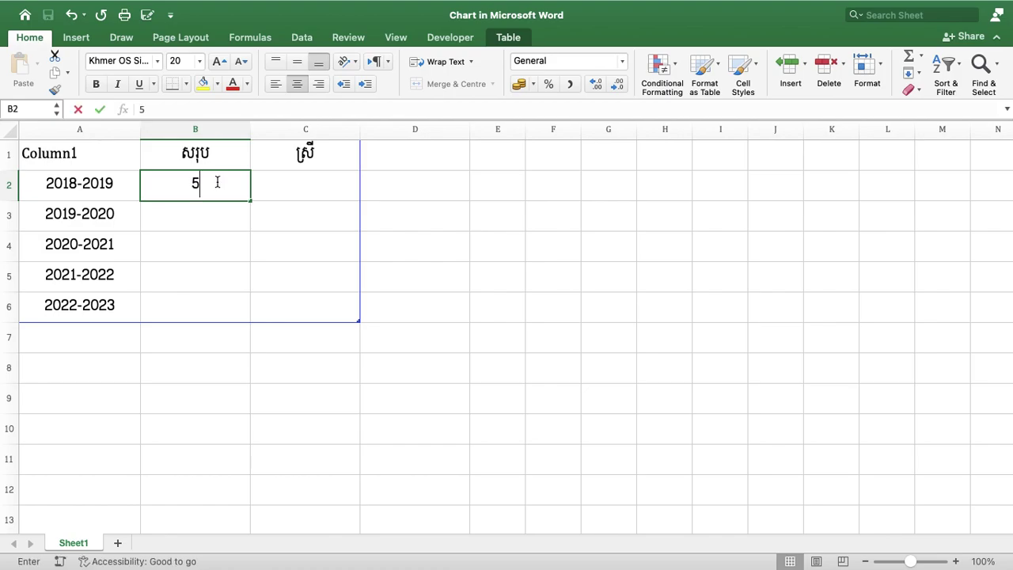
type("៨១")
key("Tab")
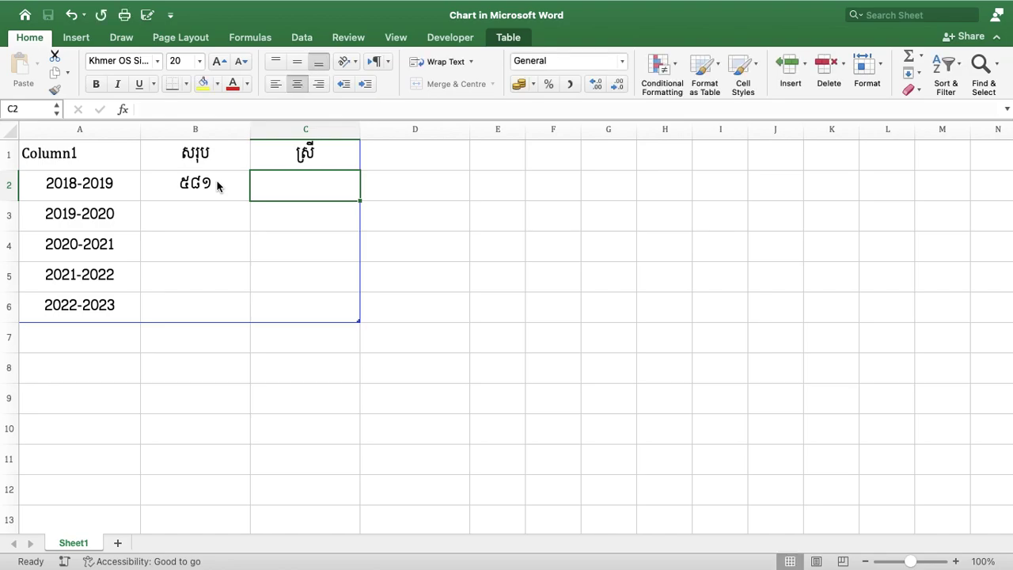
type("៣០៤")
key("Return")
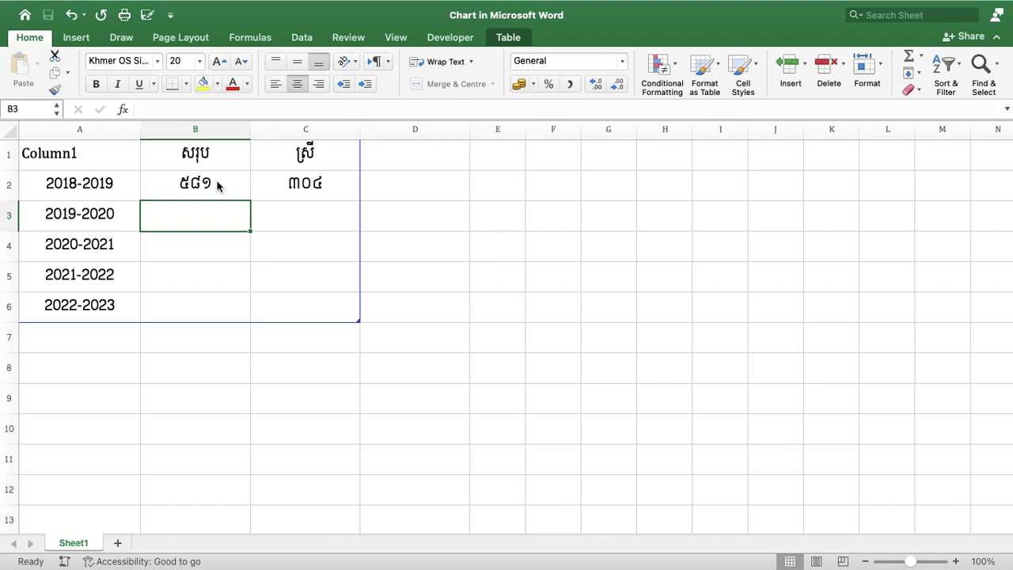
Step: Enter 2019-2020 values ៤៧២ and ២១៨, and 2020-2021 values ៦១២ and ៣១៨
type("4")
type("៧")
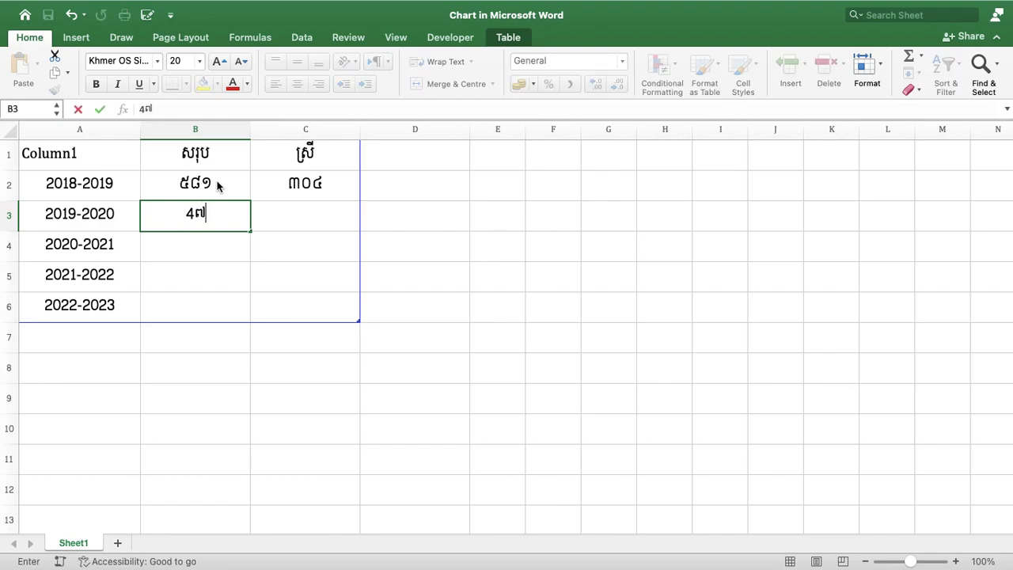
type("២")
key("Tab")
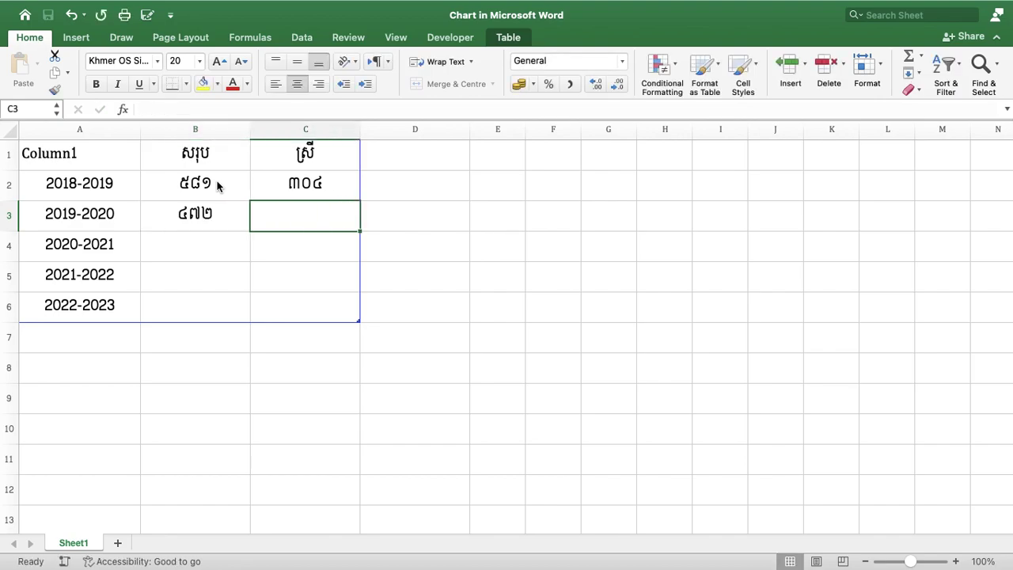
type("២១៨")
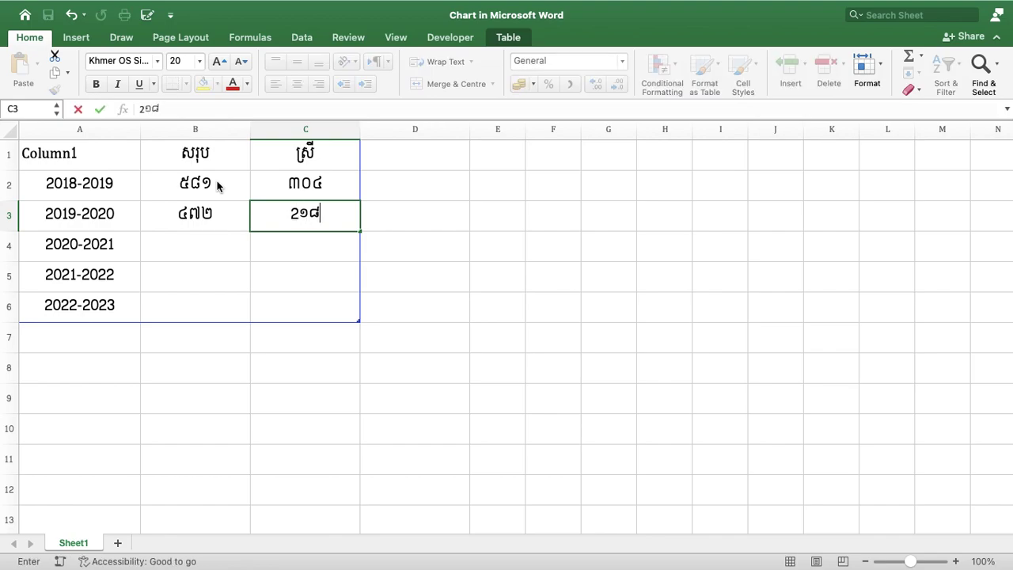
key("Return")
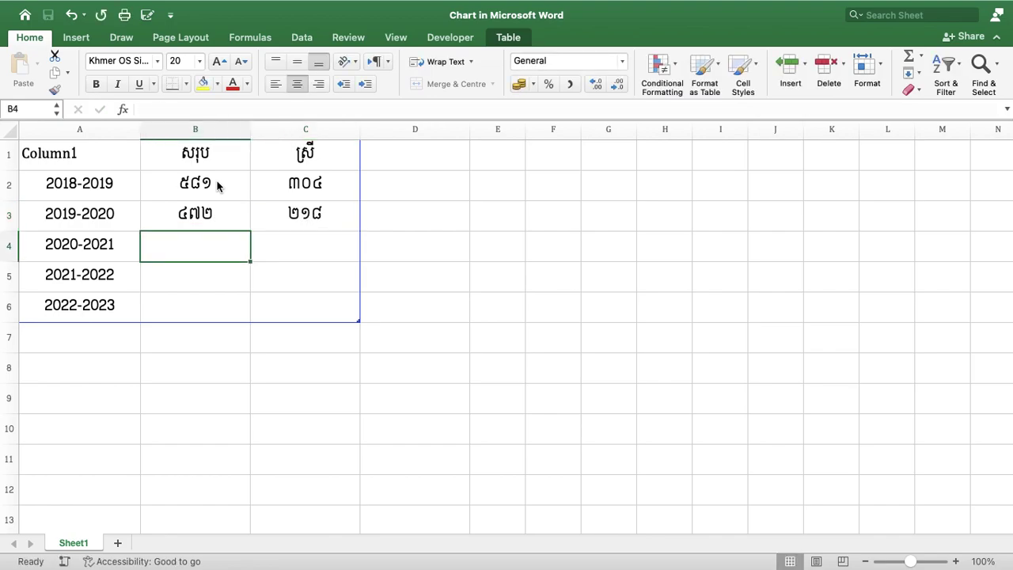
type("6")
type("១២")
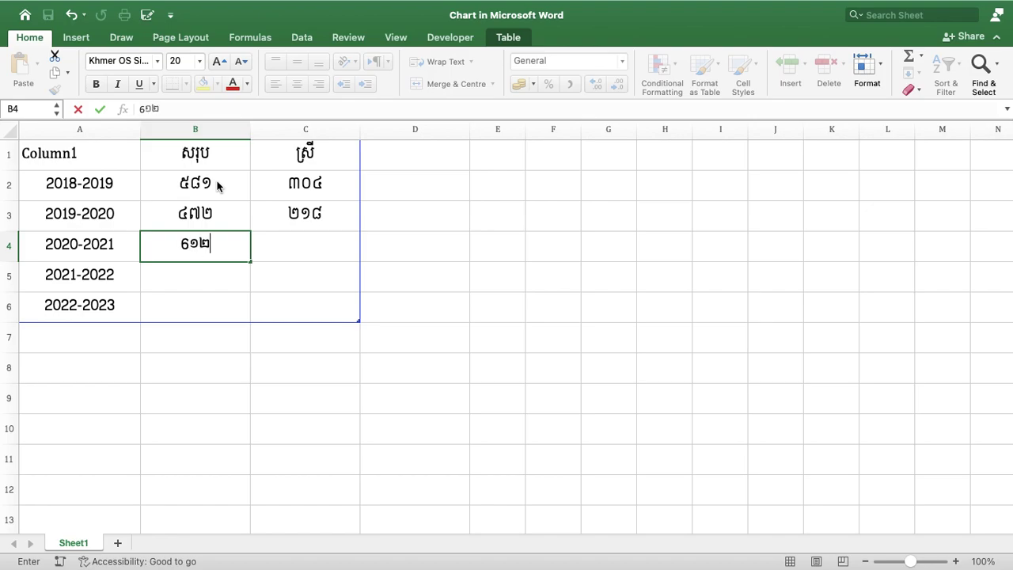
key("Return")
left_click(296, 250)
type("3")
type("១៨")
key("Return")
Step: Enter 2021-2022 values ៥០៧ and ៣១៩, and 2022-2023 values ៦១៥ and ៤០១
key("Left")
key("Left")
key("Right")
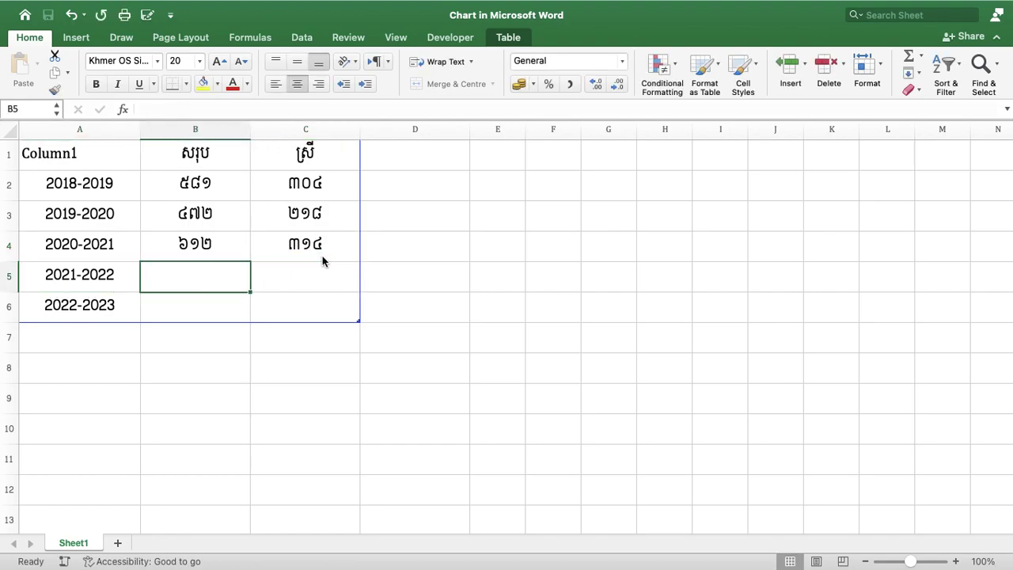
type("5០៧")
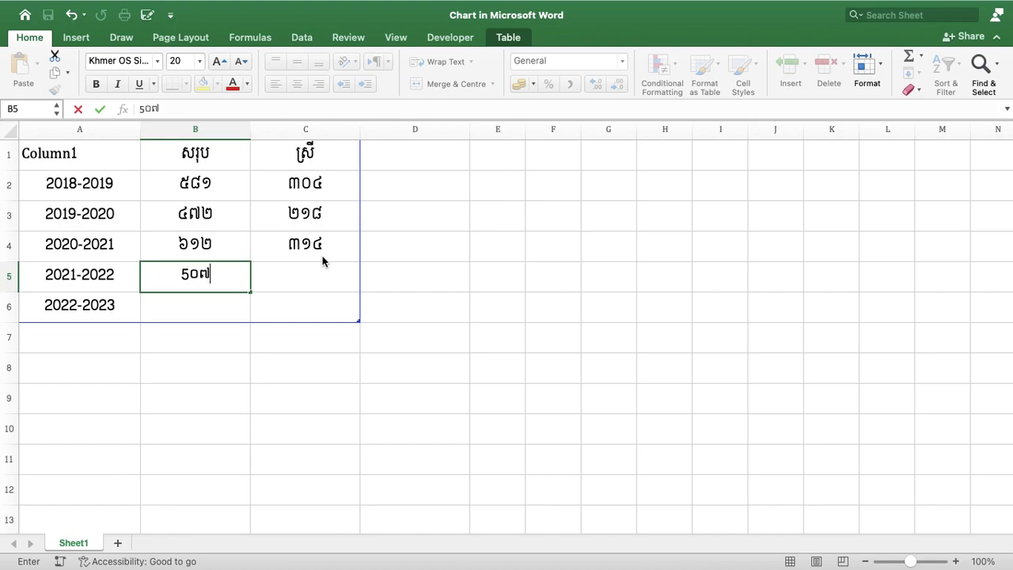
key("Tab")
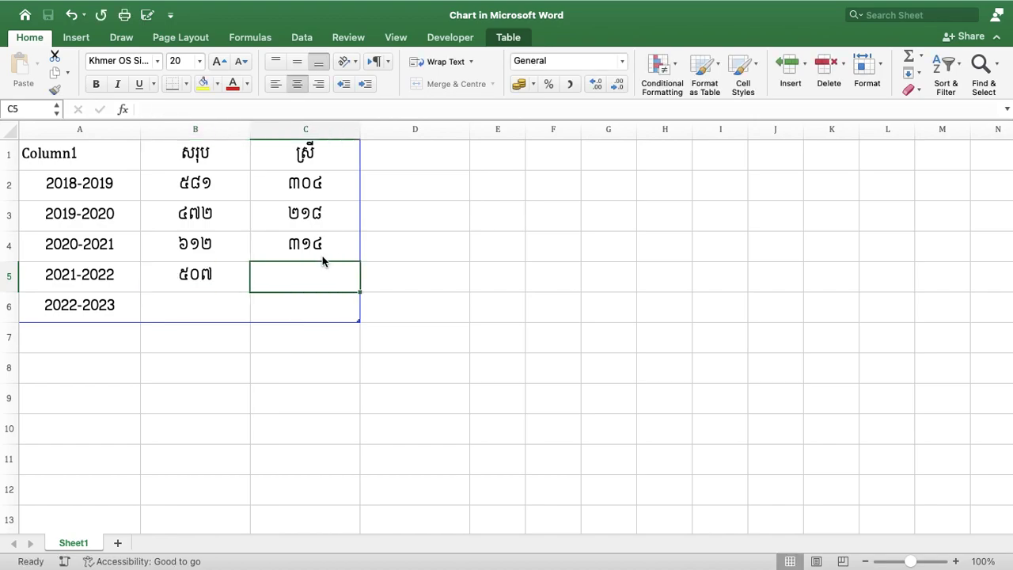
type("3១៩")
key("Tab")
key("Tab")
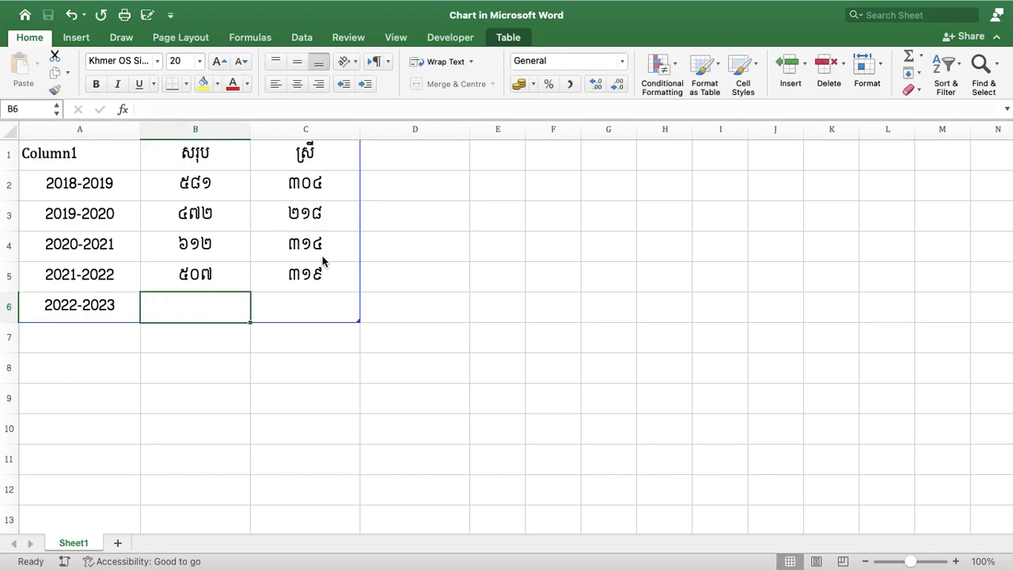
type("៦១៥")
key("Tab")
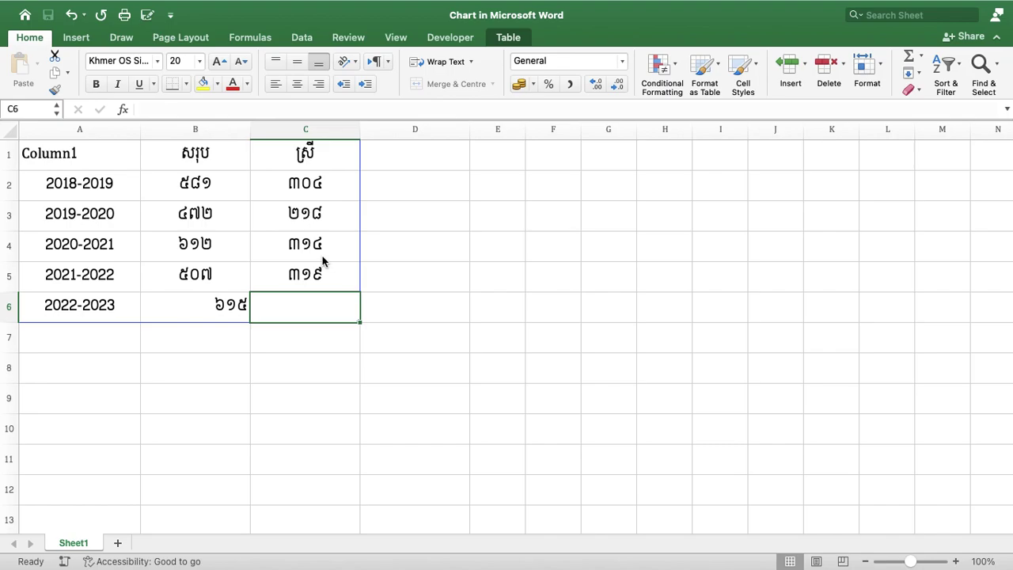
type("៤០១")
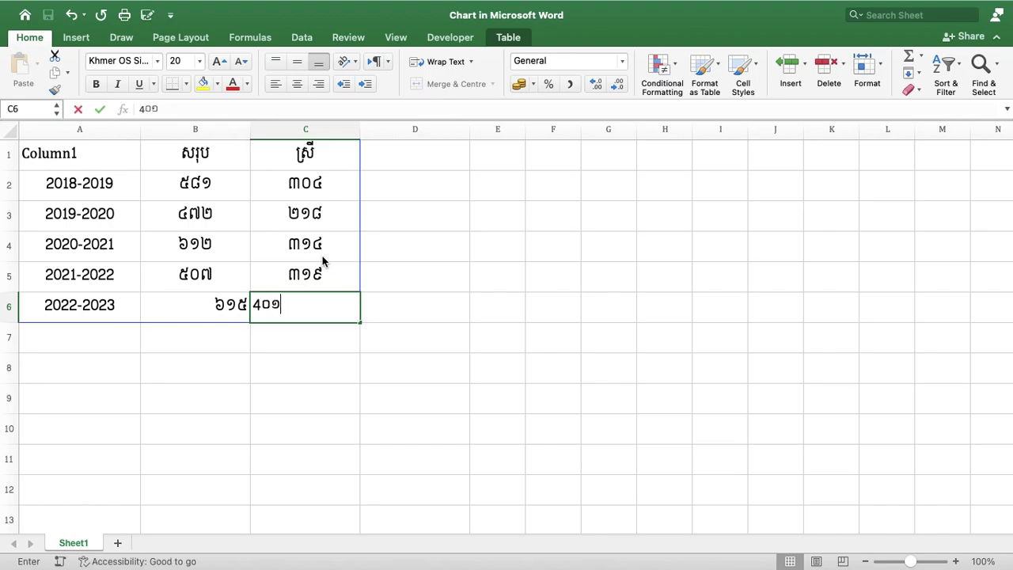
key("Tab")
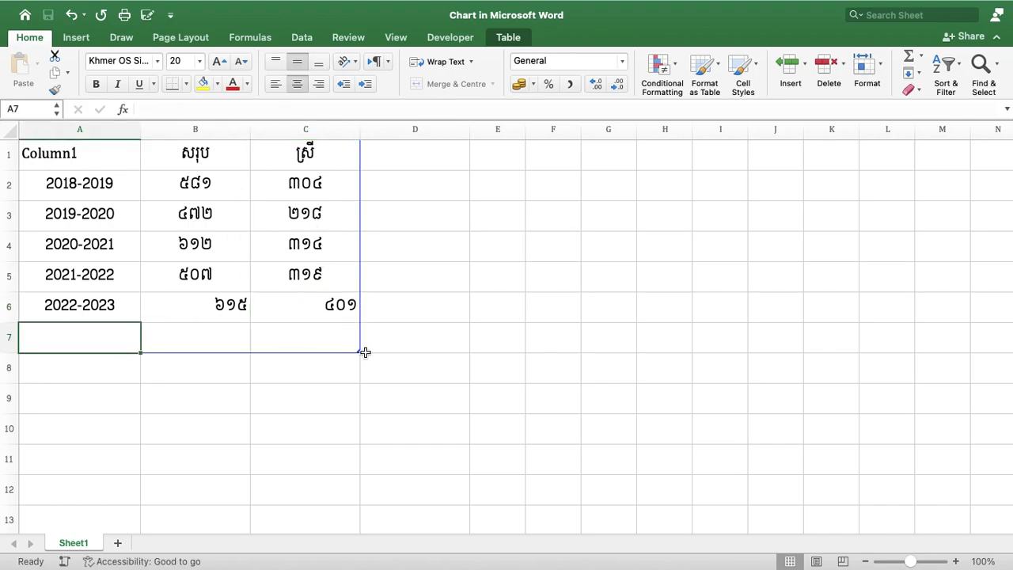
left_click(356, 352)
Step: Resize the table to end at row 6 and give B2:C6 General format, centred
left_click_drag(356, 352, 356, 321)
left_click(296, 371)
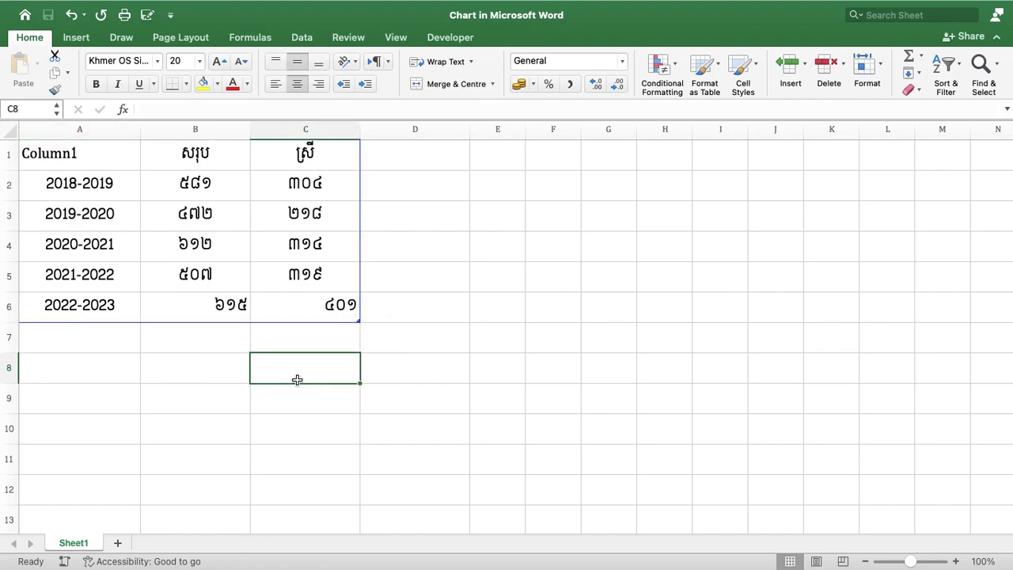
left_click_drag(214, 183, 339, 303)
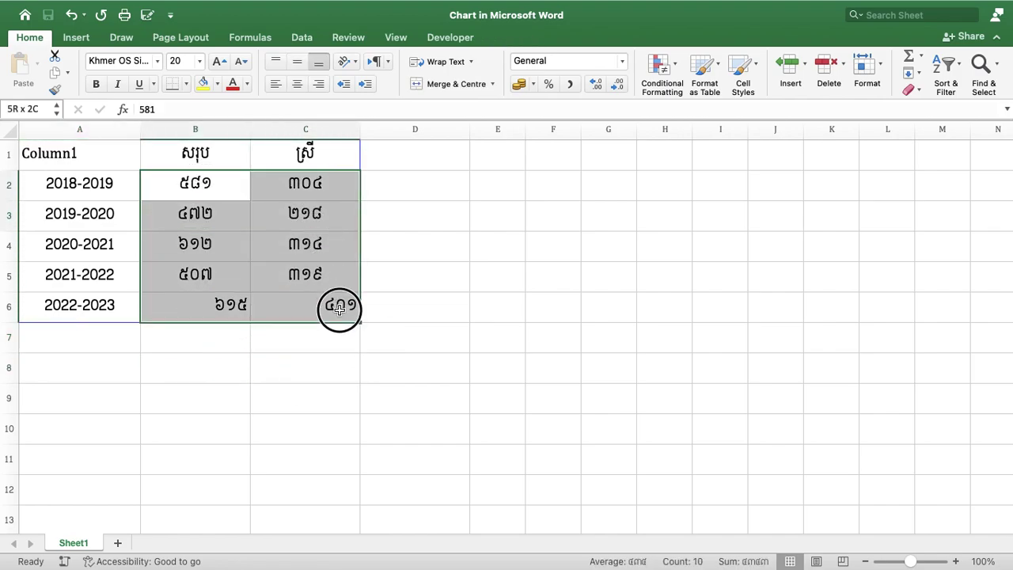
left_click(621, 61)
left_click(594, 89)
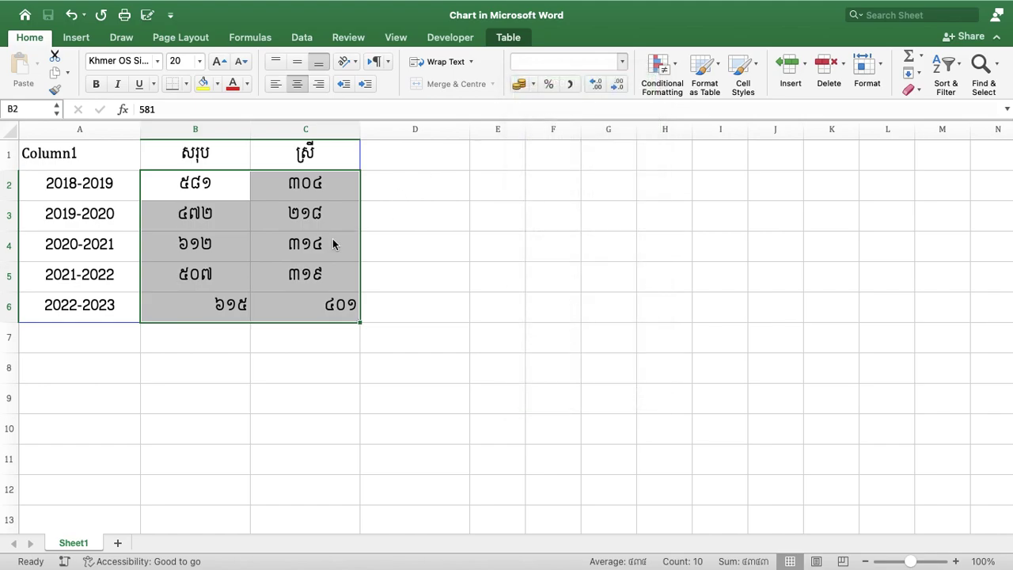
left_click(304, 64)
left_click(294, 84)
left_click(295, 84)
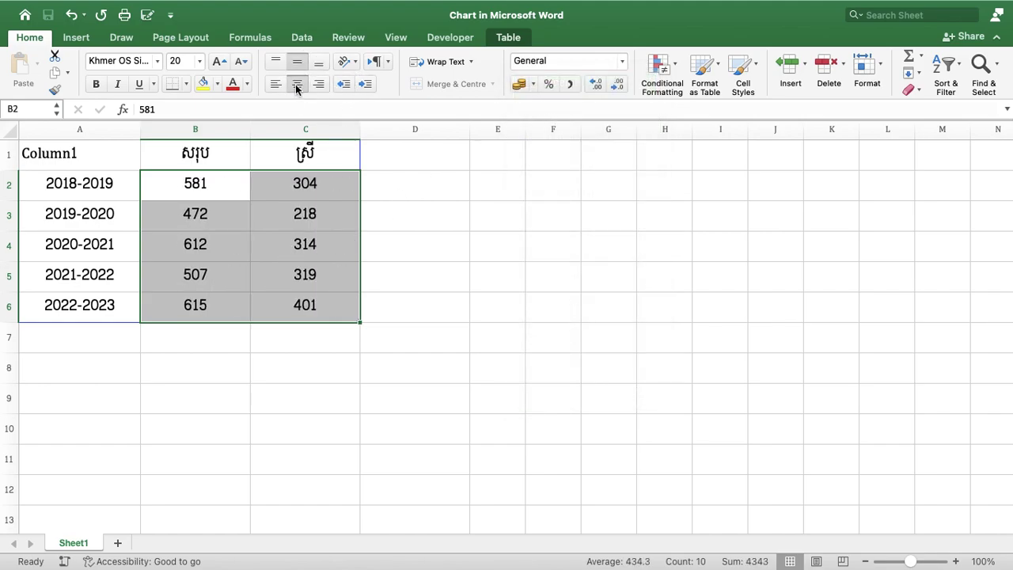
left_click(294, 344)
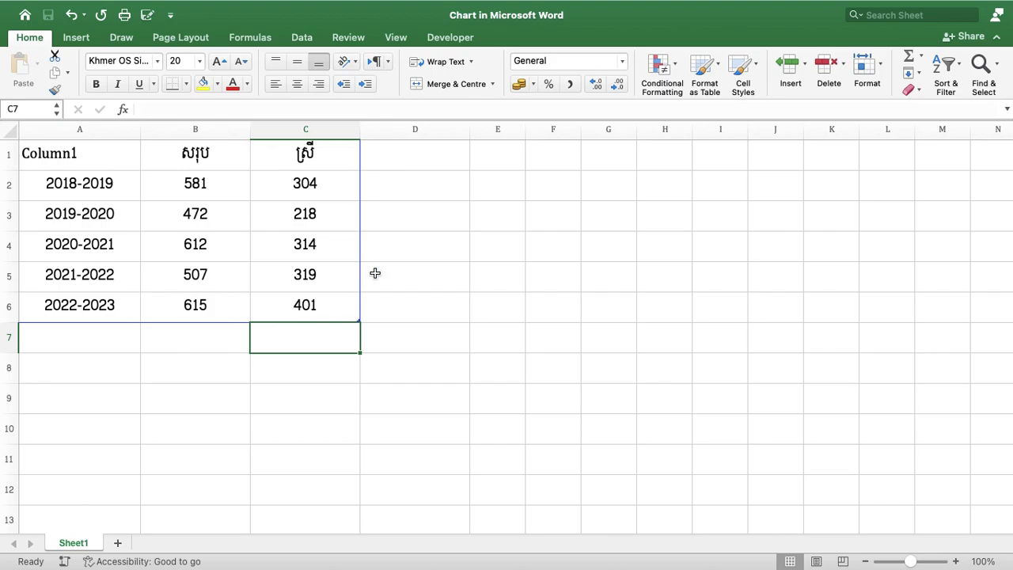
Step: Switch back to Word and scroll to the updated column chart
key("super+Tab")
key("super+Tab")
key("super+Tab")
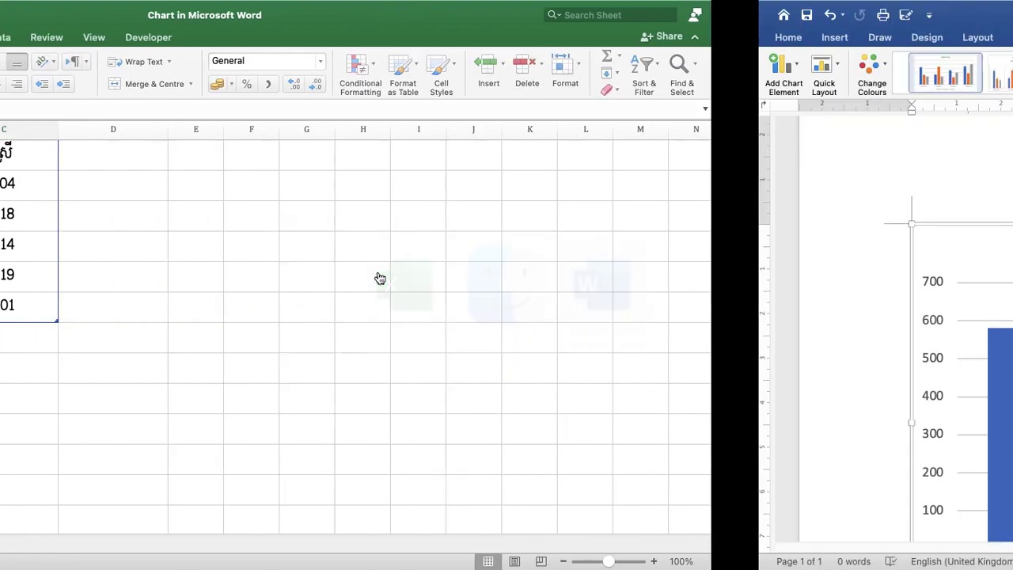
scroll(516, 292, "down", 3)
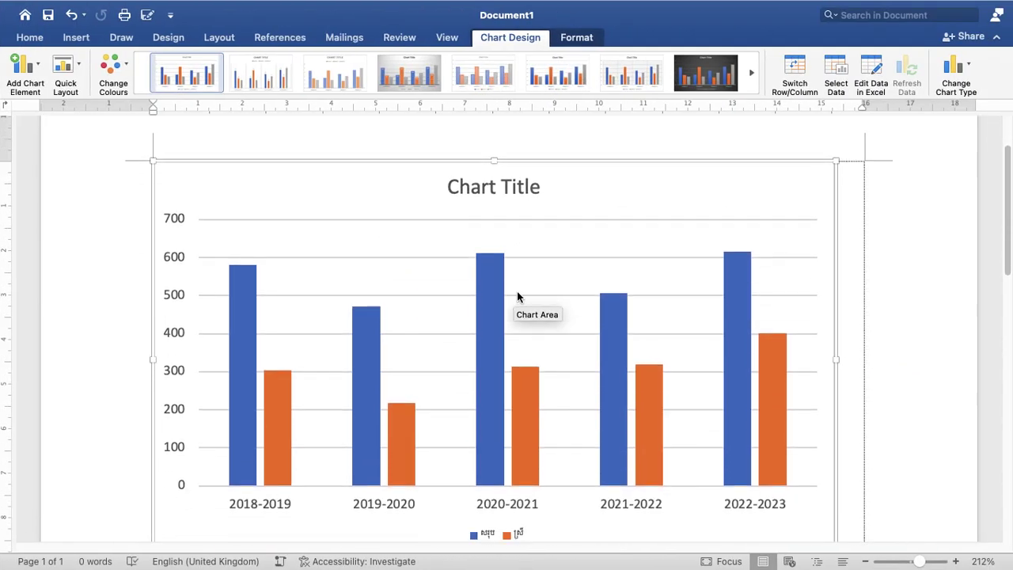
scroll(518, 295, "down", 1)
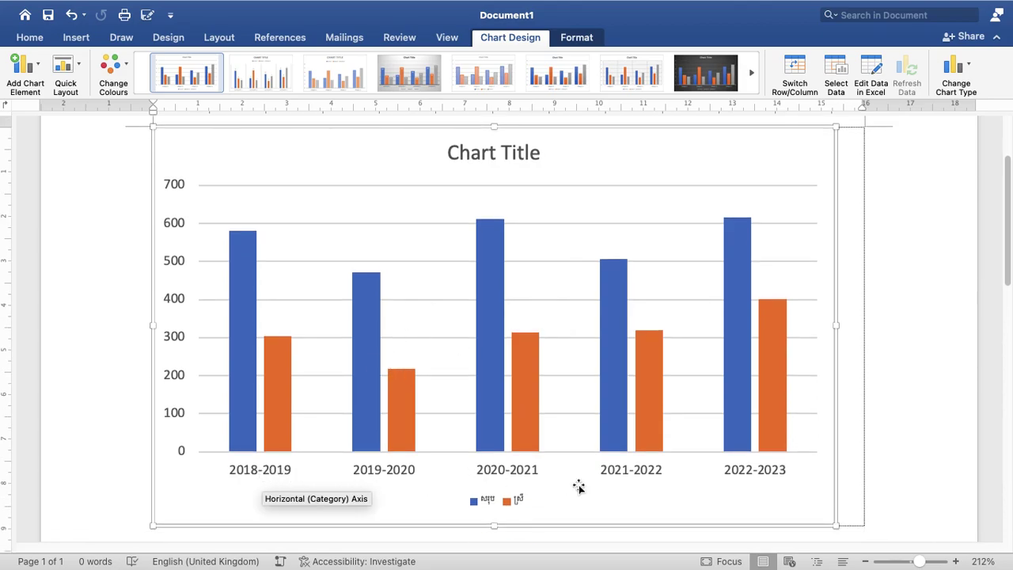
Step: Type ស្ថិតិសិស្សតាមឆ្នាំសិក្សា over the Chart Title text, then select the whole new title
left_click(502, 165)
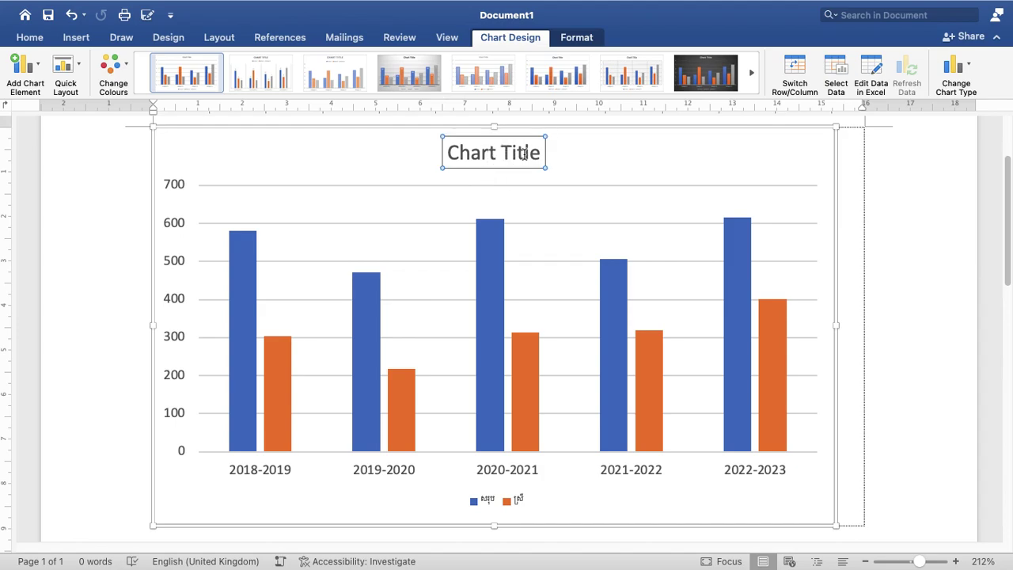
left_click_drag(449, 152, 557, 156)
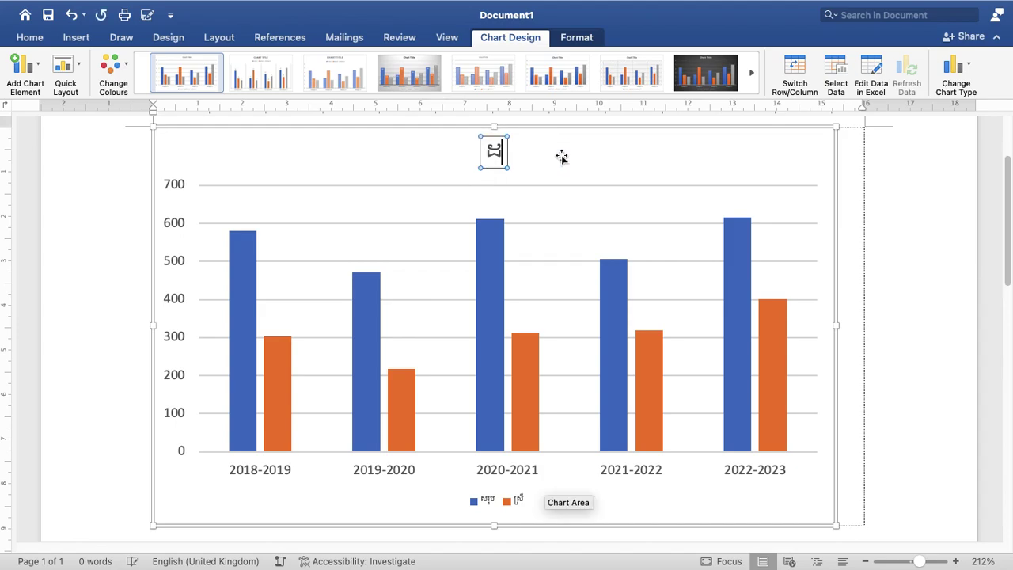
type("ស្ថិតិ")
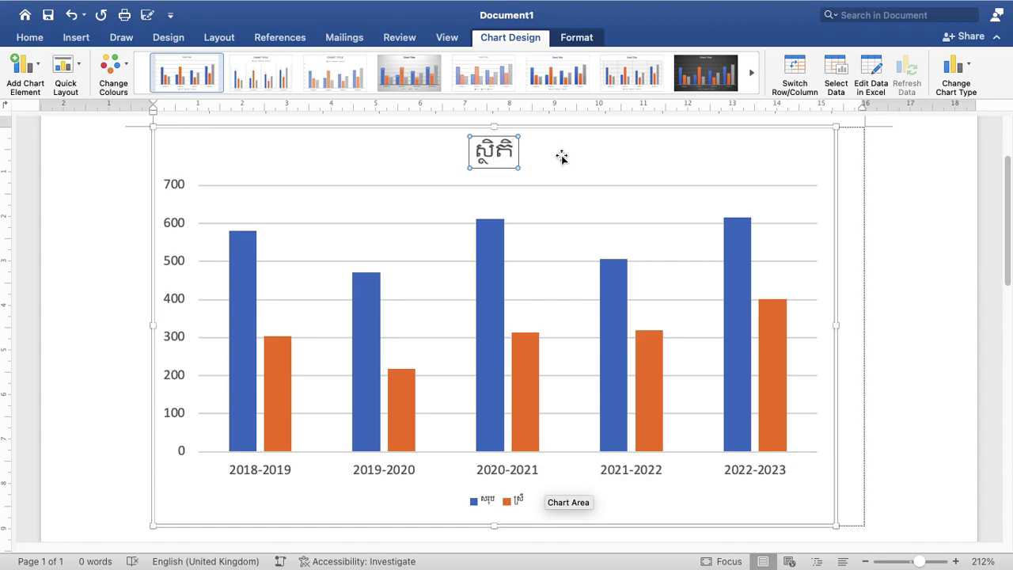
type("សិស្សតាម")
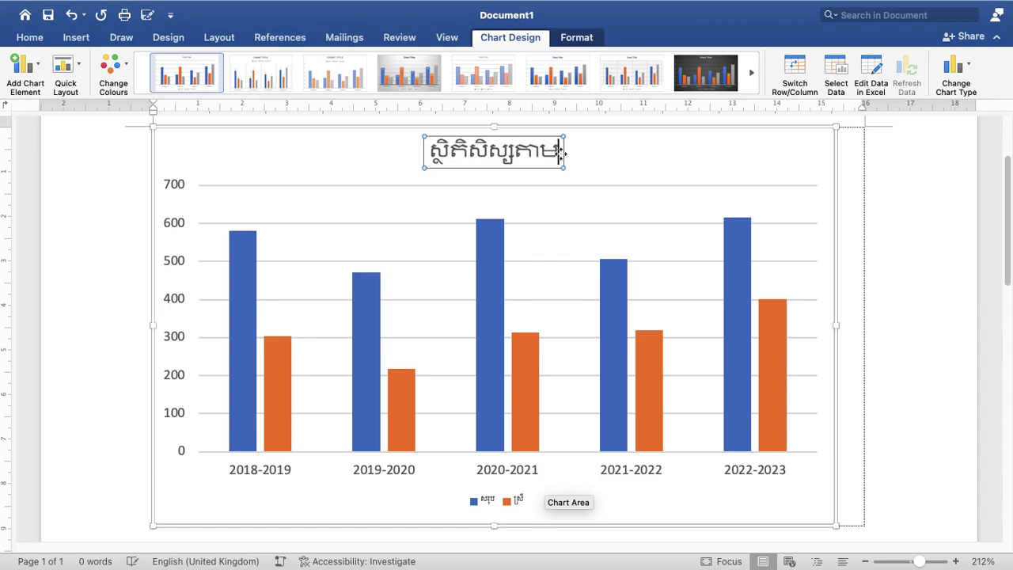
type("ឆ្នាំសិក្សា")
left_click_drag(413, 153, 599, 153)
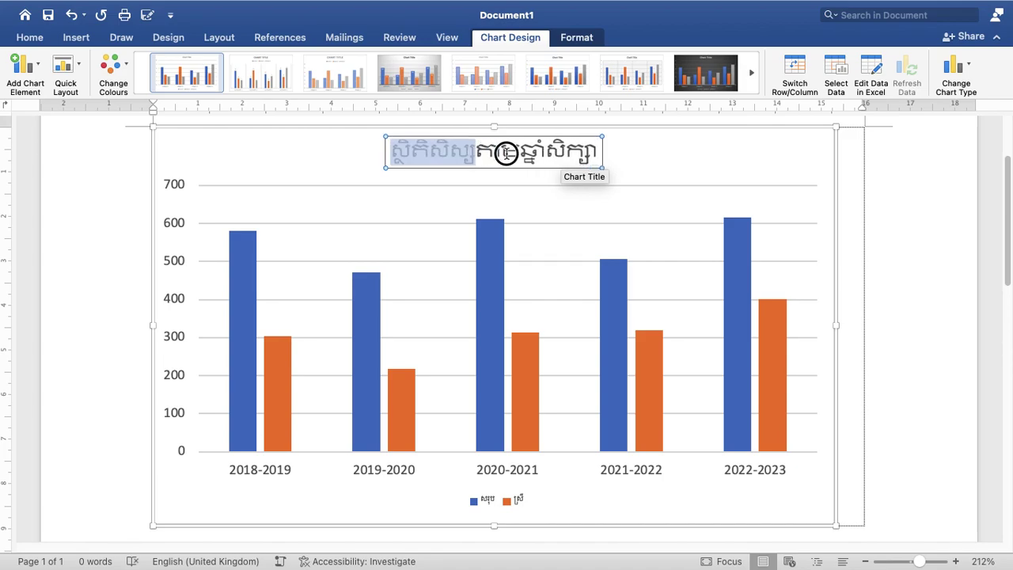
left_click(30, 37)
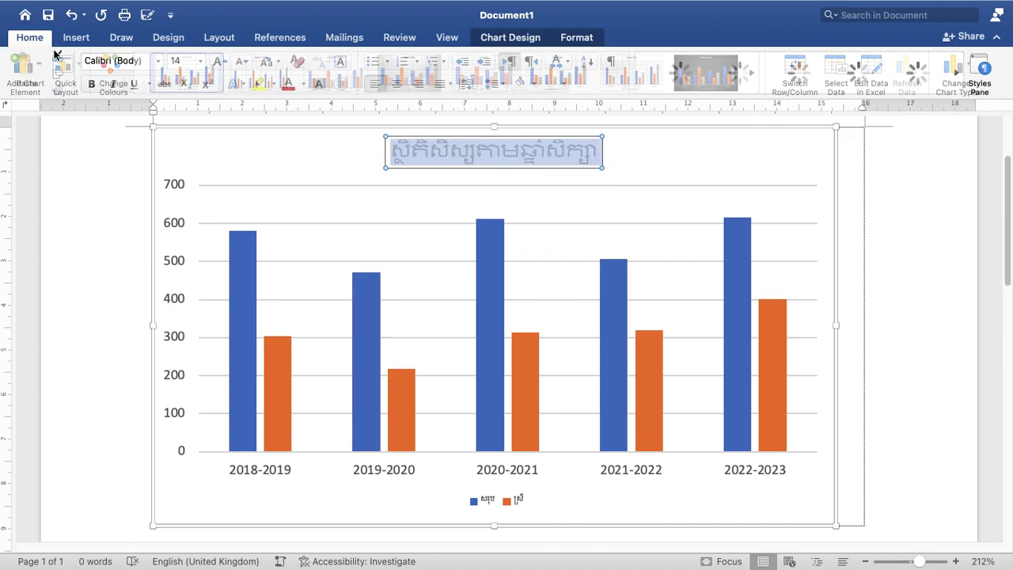
Step: Format the Khmer chart title in Khmer OS Niroth and colour it red
left_click(155, 61)
left_click(190, 196)
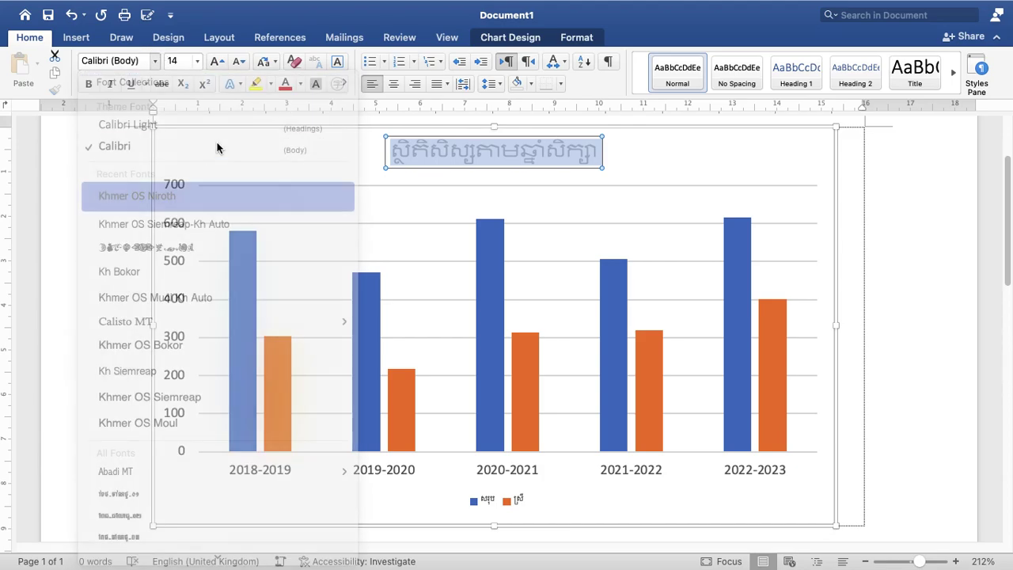
left_click(291, 85)
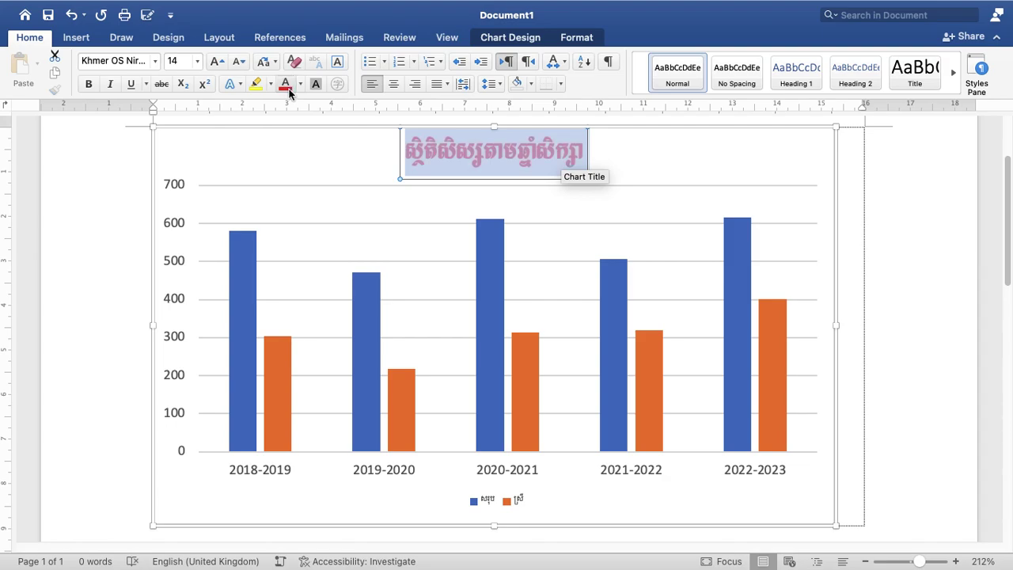
left_click(524, 207)
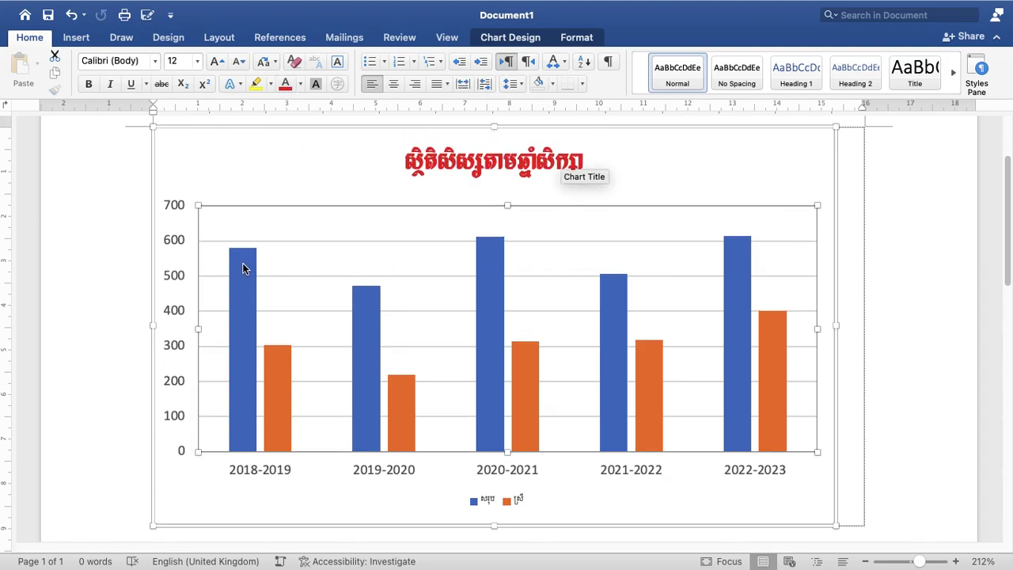
mouse_move(213, 287)
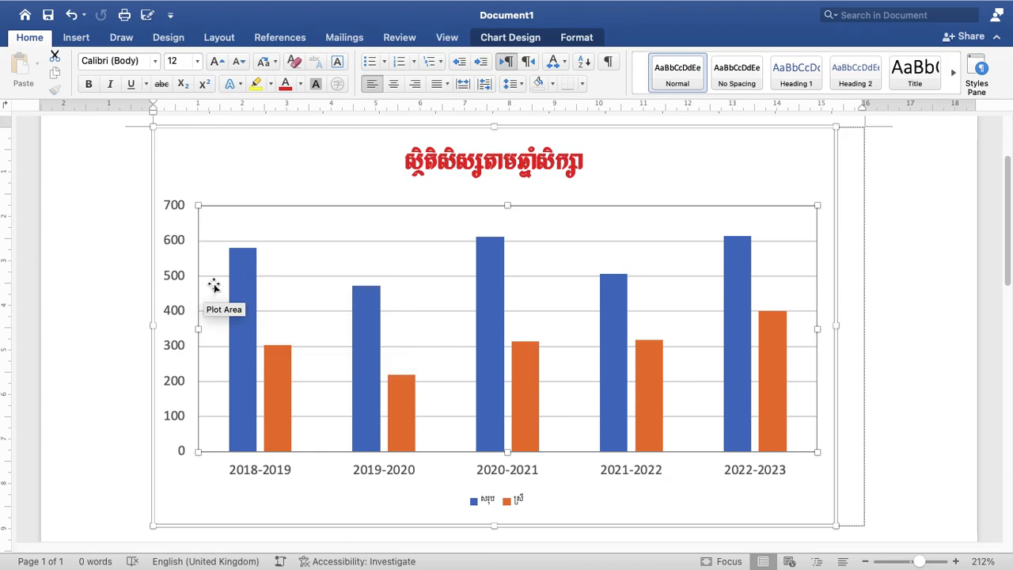
left_click(247, 275)
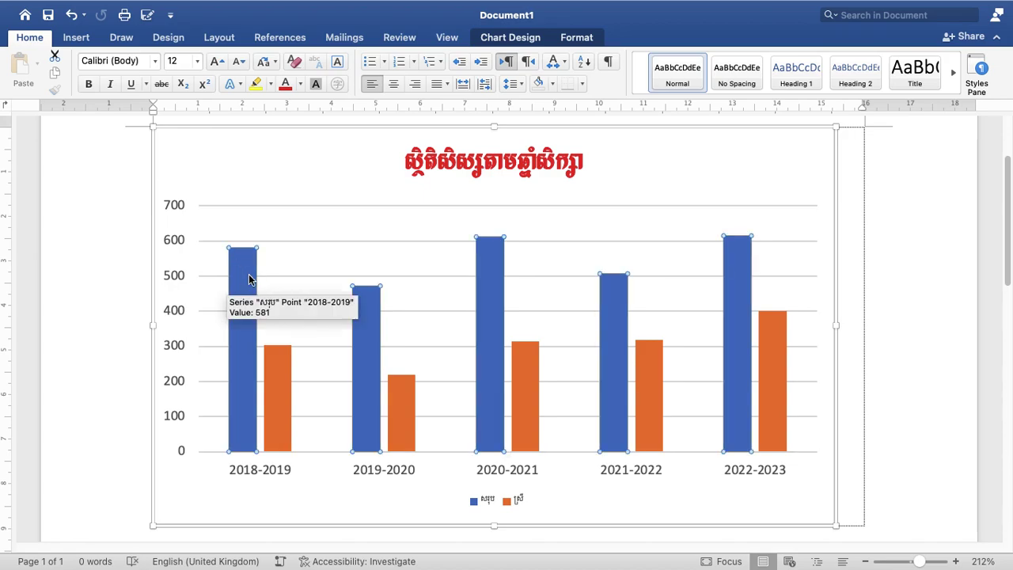
Step: Add data labels to both the blue total series and the orange female series
right_click(248, 279)
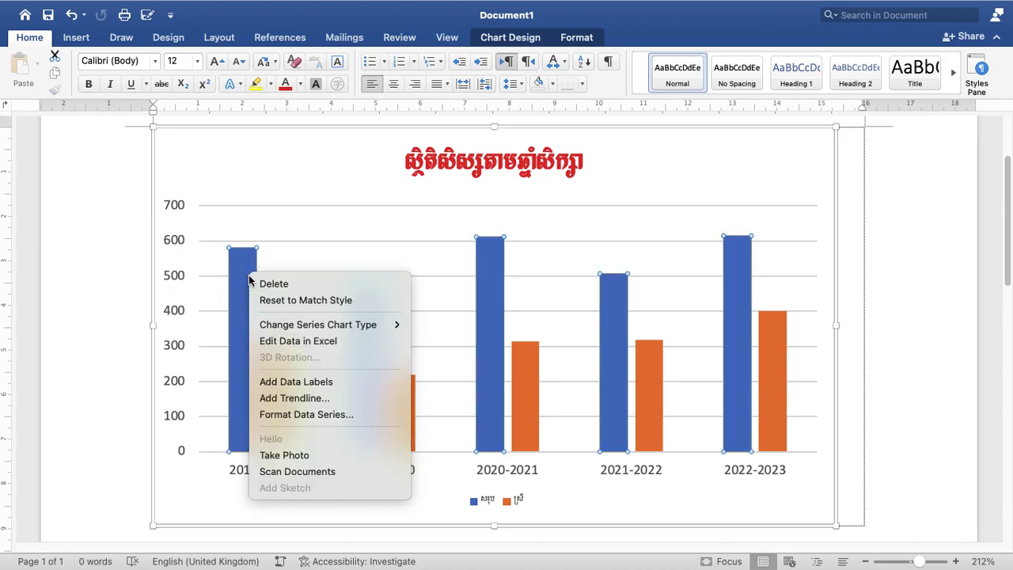
left_click(338, 383)
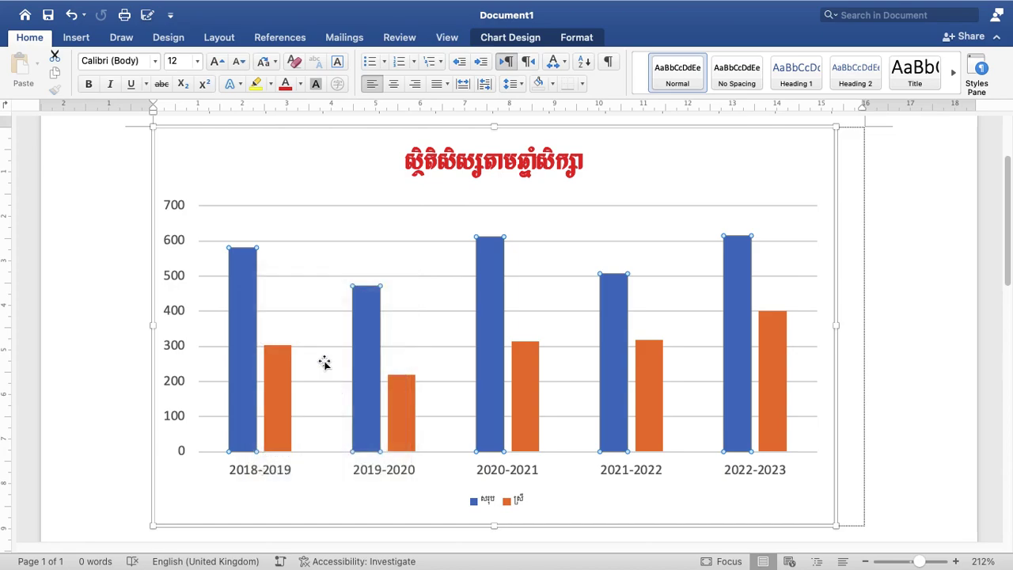
left_click(278, 376)
right_click(278, 373)
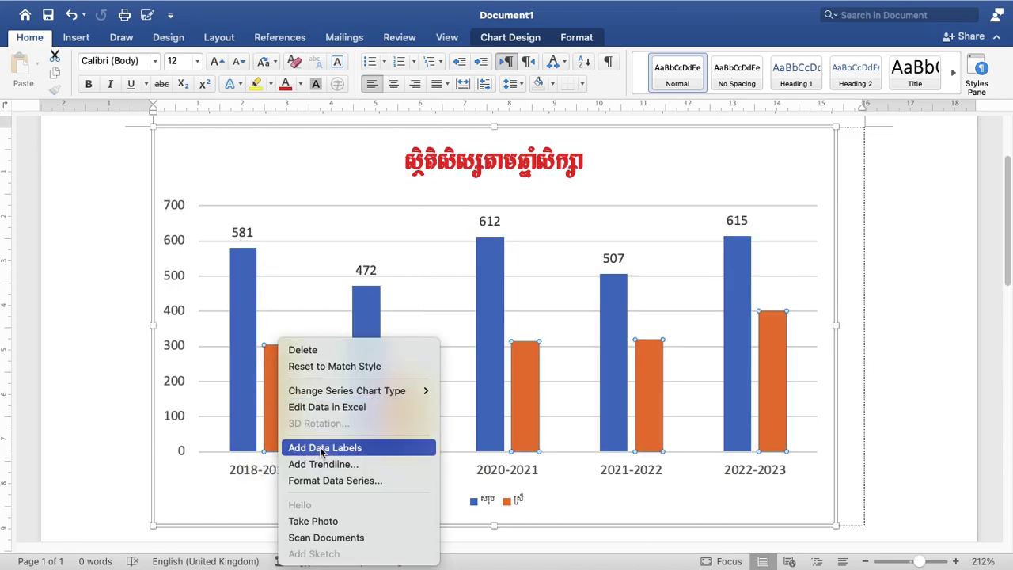
left_click(322, 447)
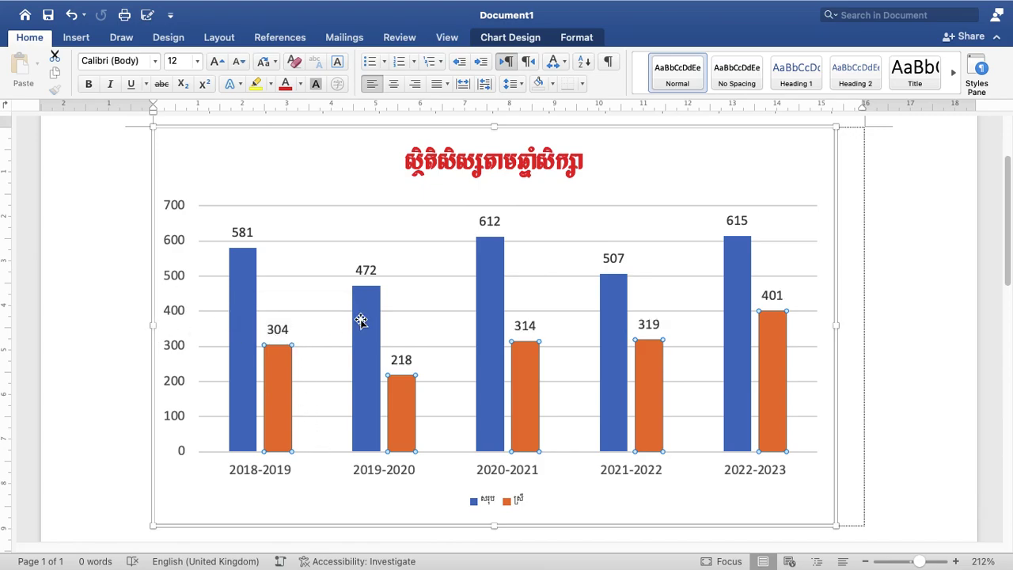
left_click(499, 504)
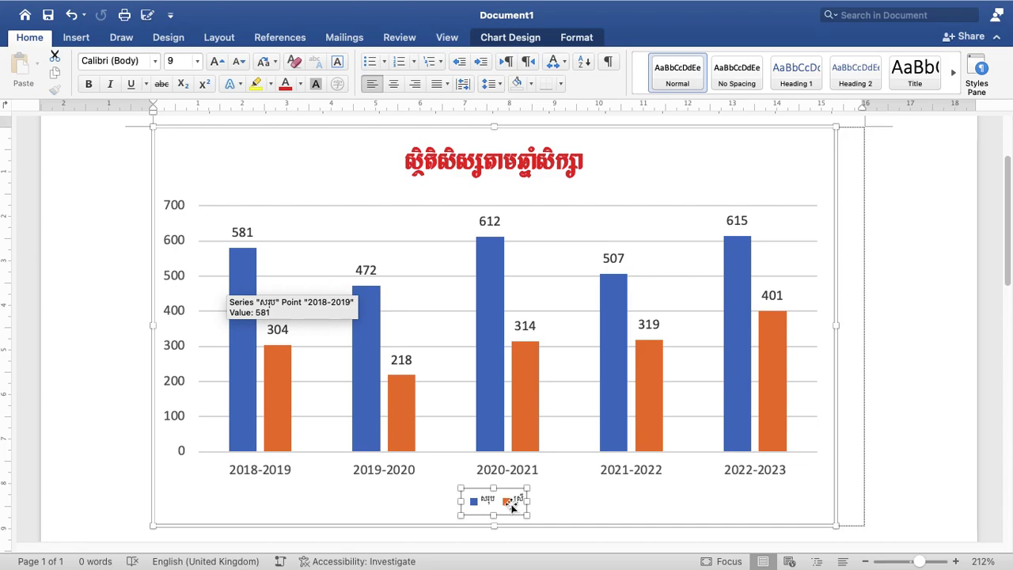
Step: Set the legend text to Khmer OS Siemreap and enlarge it to 12 points
left_click(157, 62)
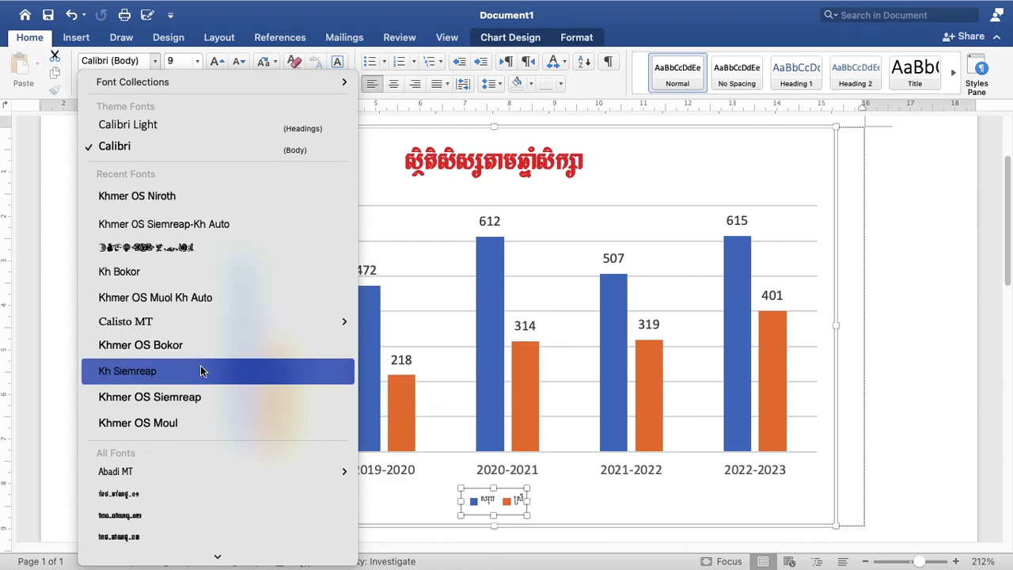
left_click(193, 397)
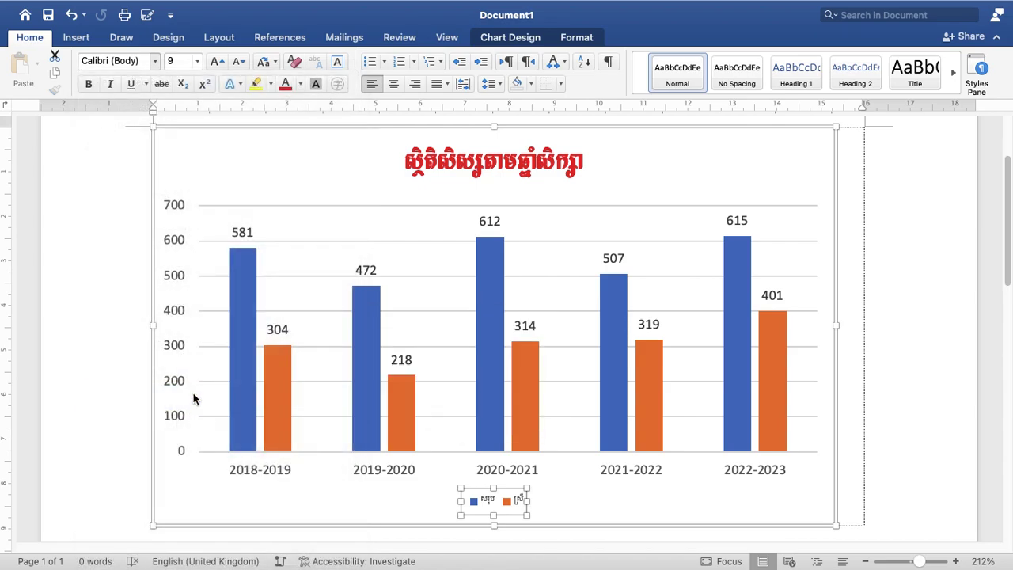
left_click(213, 62)
left_click(213, 63)
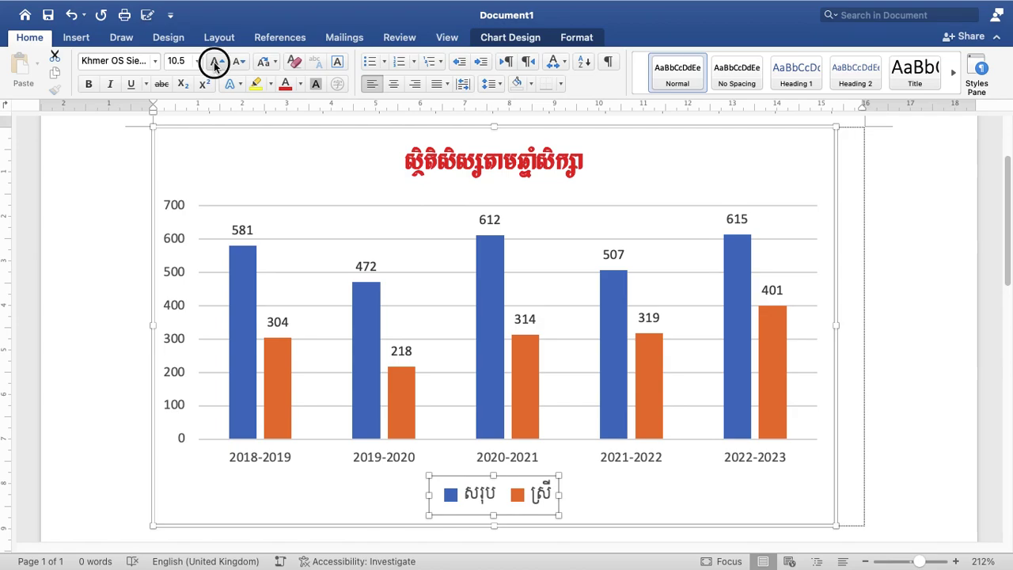
left_click(214, 62)
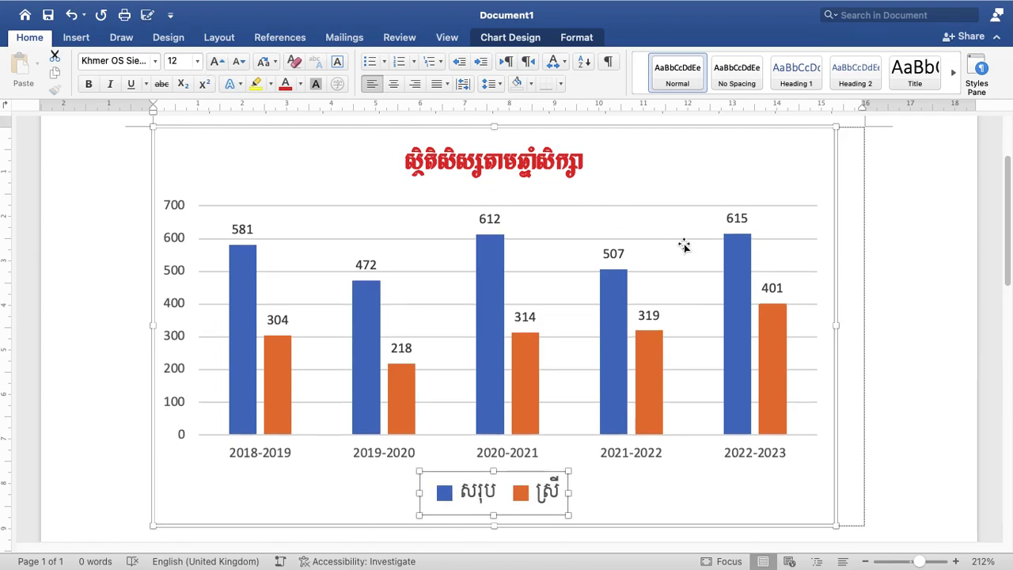
left_click(902, 328)
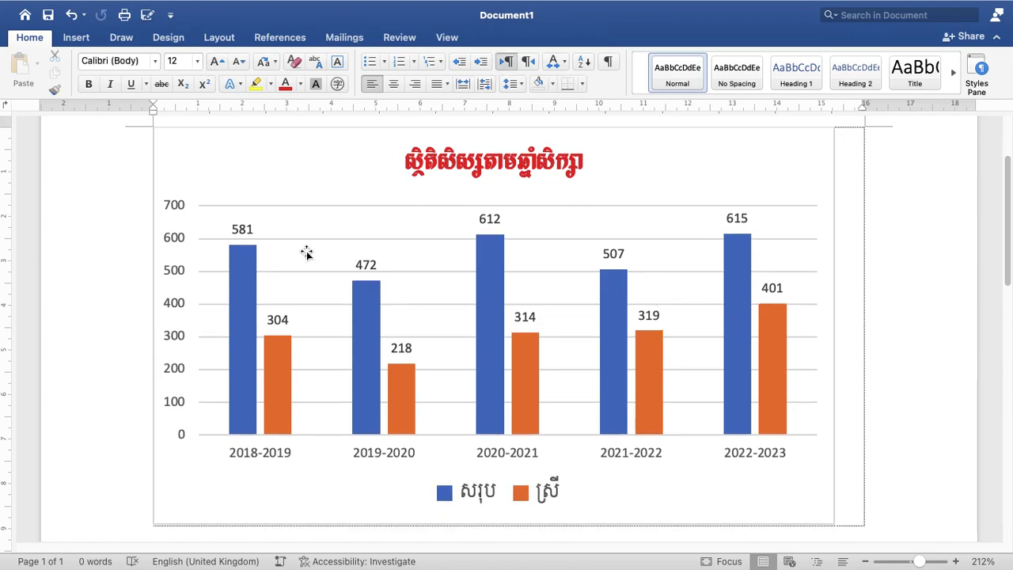
left_click(240, 269)
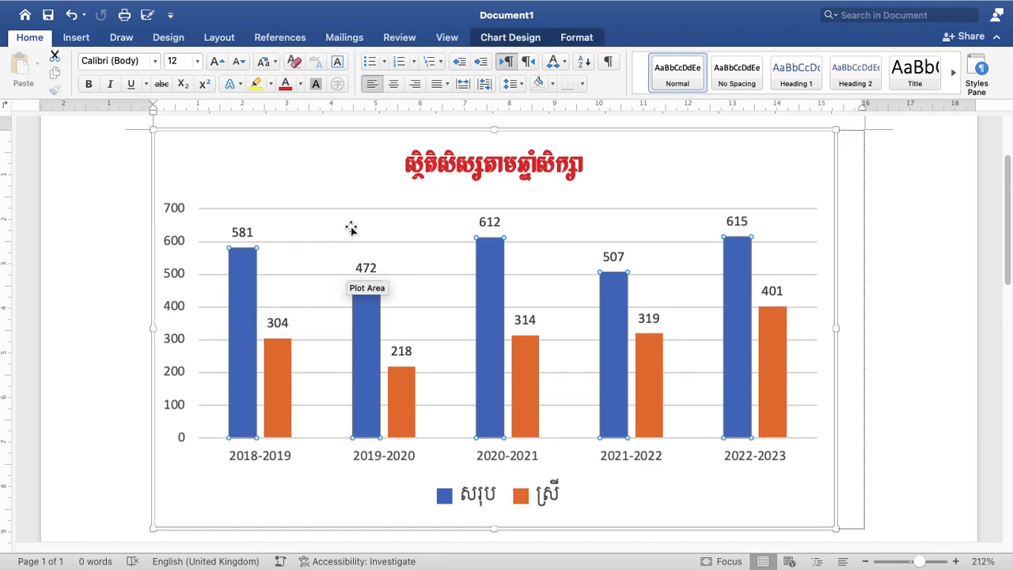
Step: Save the document to the Desktop as ស្ថិតិសិស្ស.docx
left_click(47, 15)
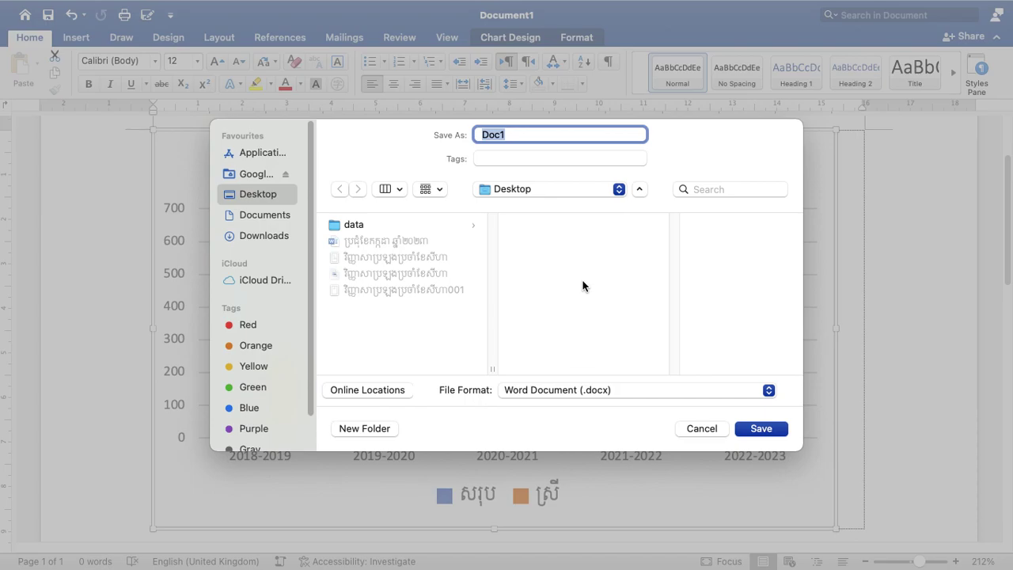
type("sjf")
key("BackSpace")
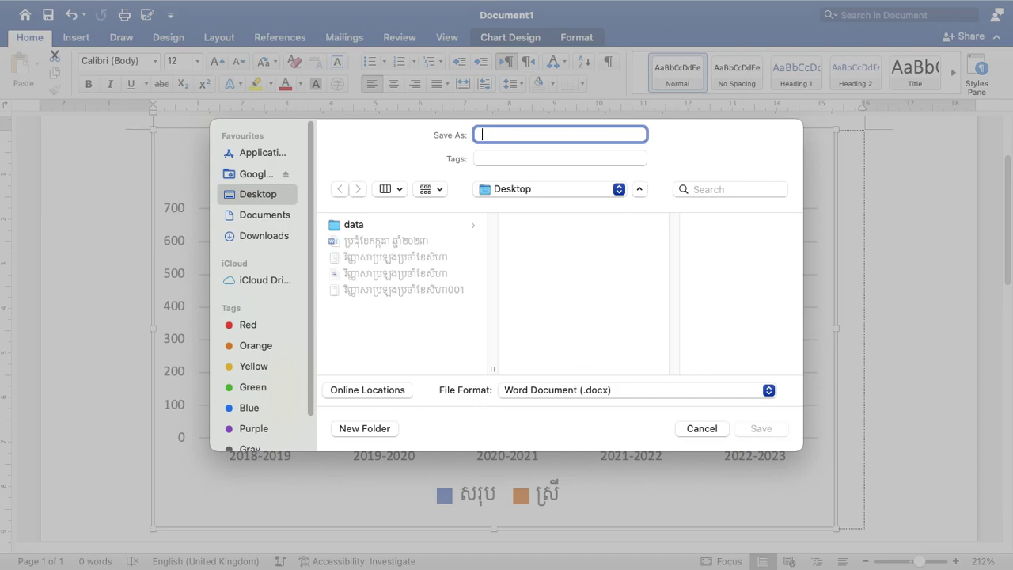
type("សុ")
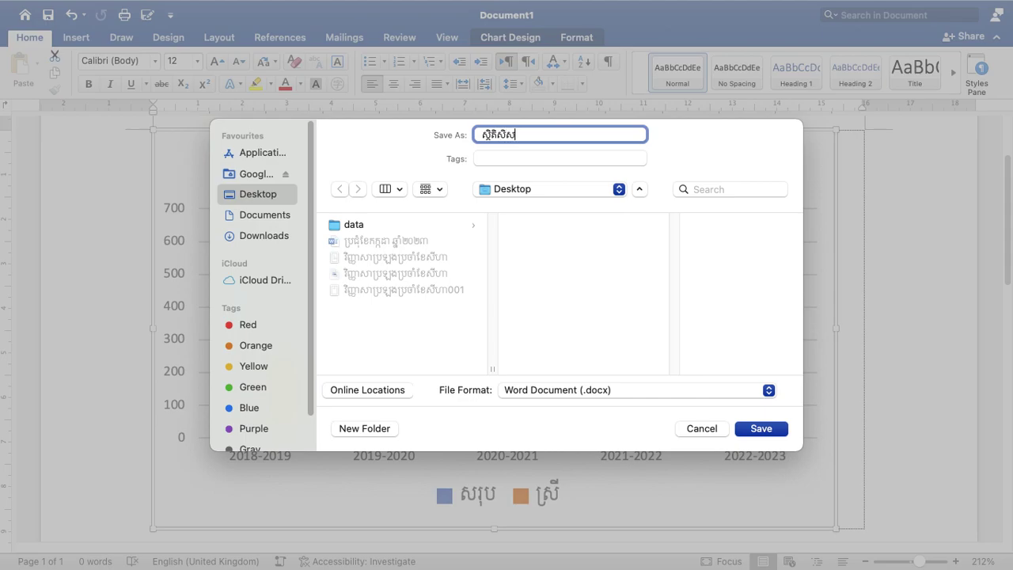
type("្ស")
key("Return")
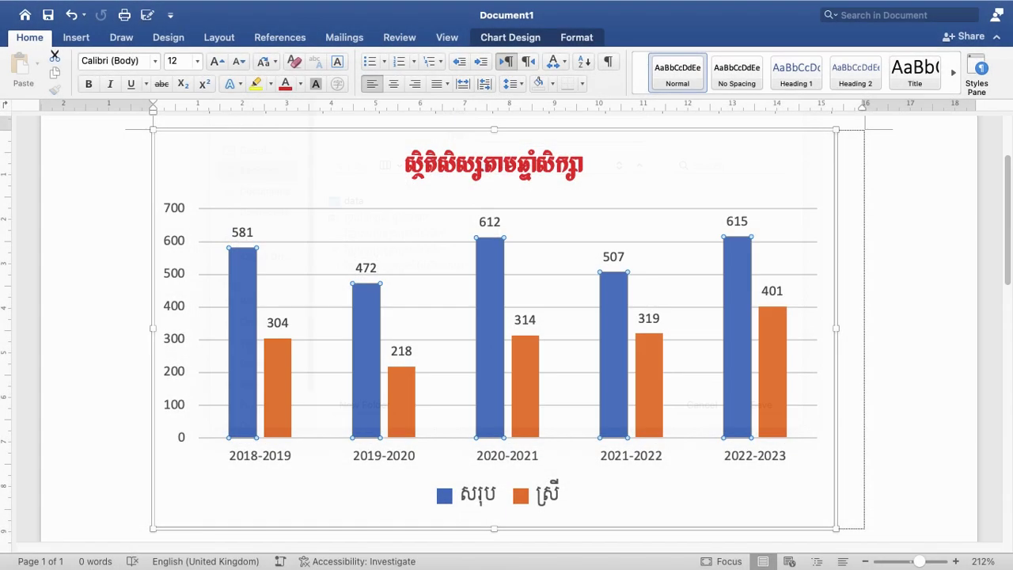
left_click(20, 9)
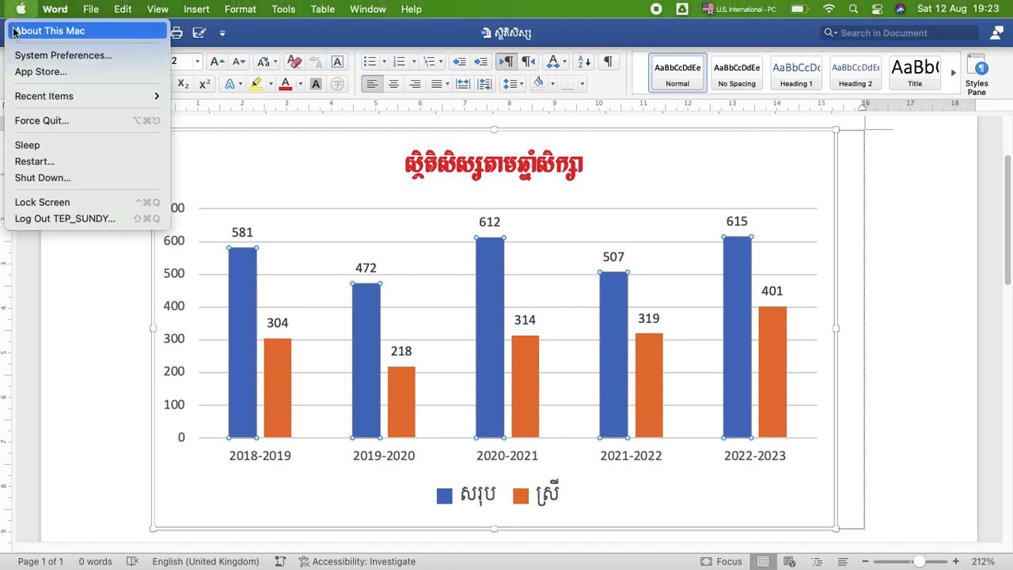
Step: Close the document, quit Word and Excel, and move the saved DOCX icon to mid-desktop
left_click(158, 32)
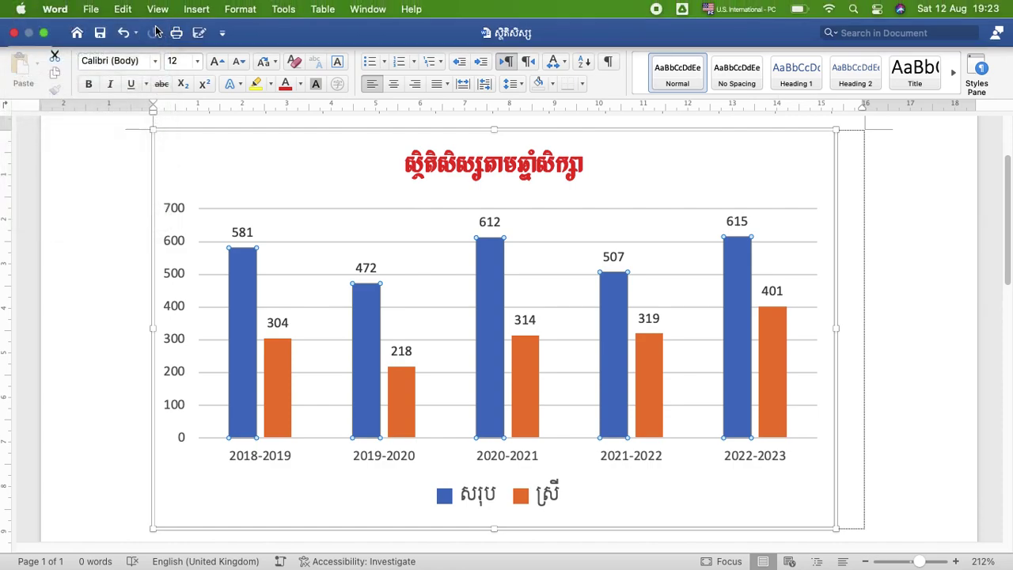
left_click(14, 33)
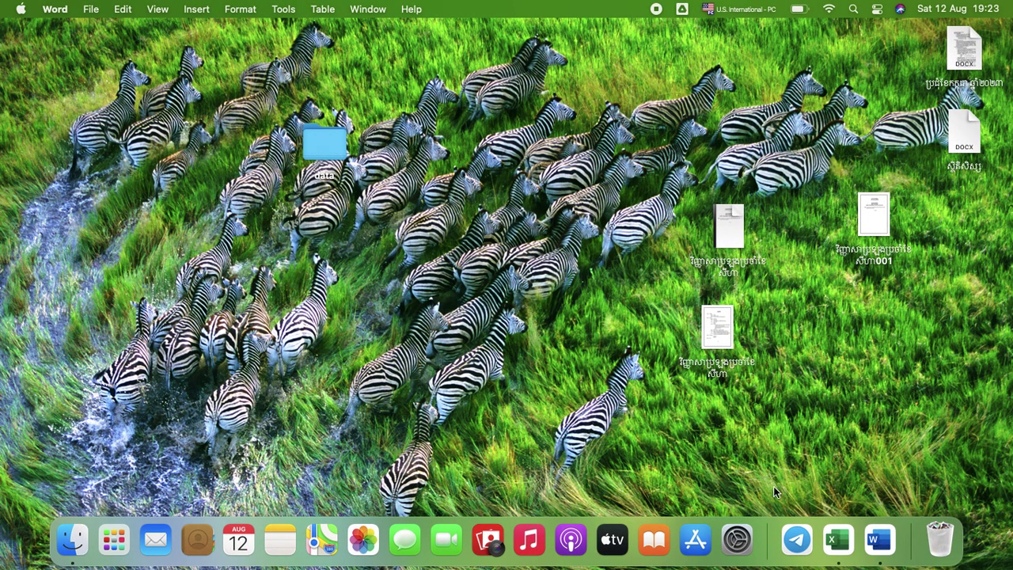
left_click(837, 539)
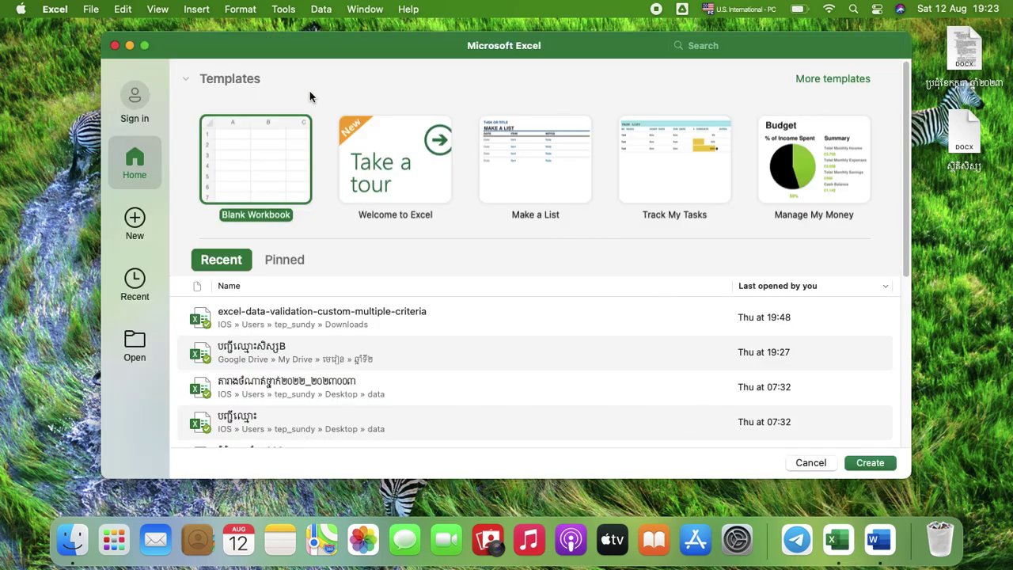
left_click(114, 45)
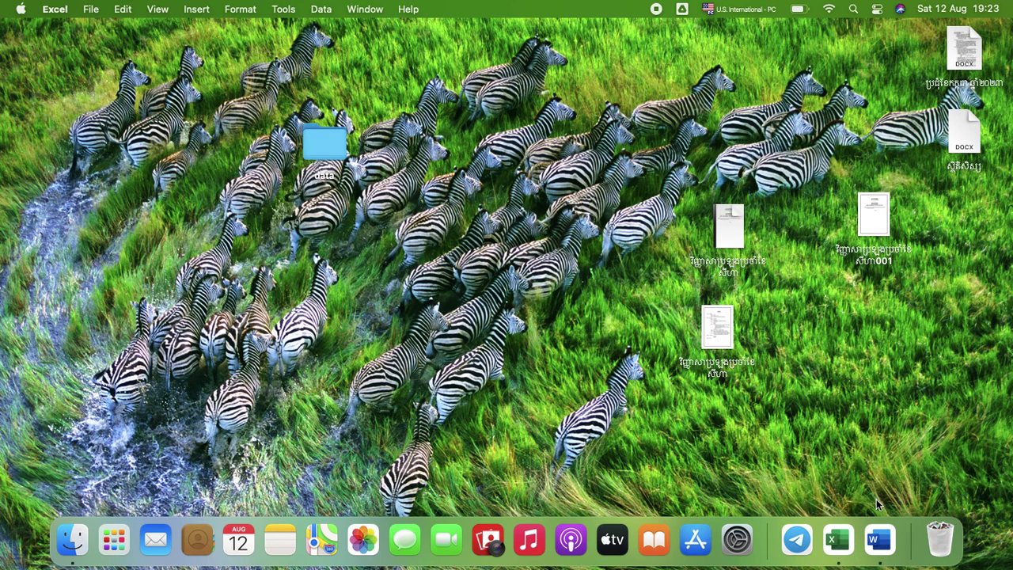
right_click(878, 540)
left_click(884, 491)
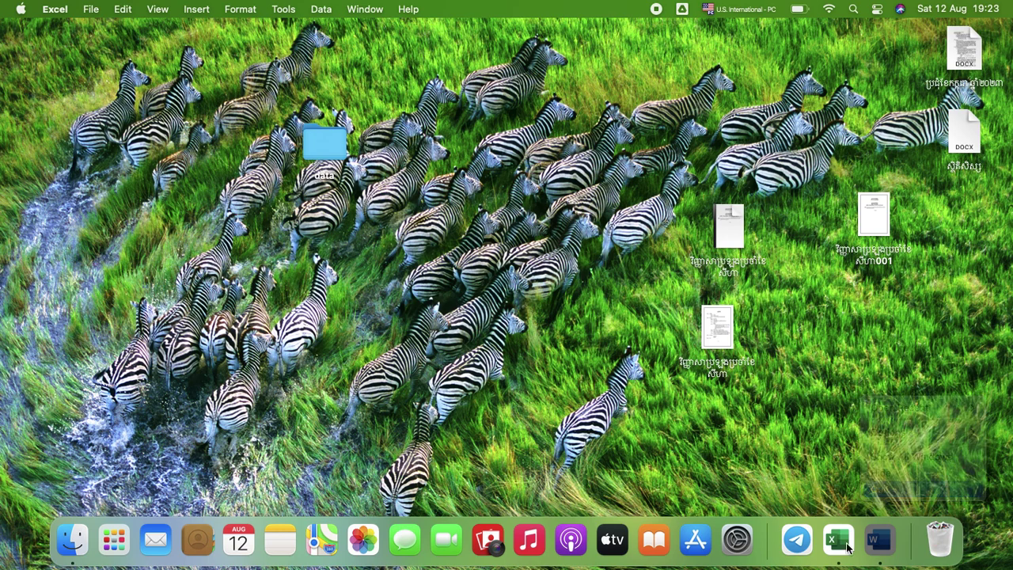
right_click(846, 545)
left_click(856, 488)
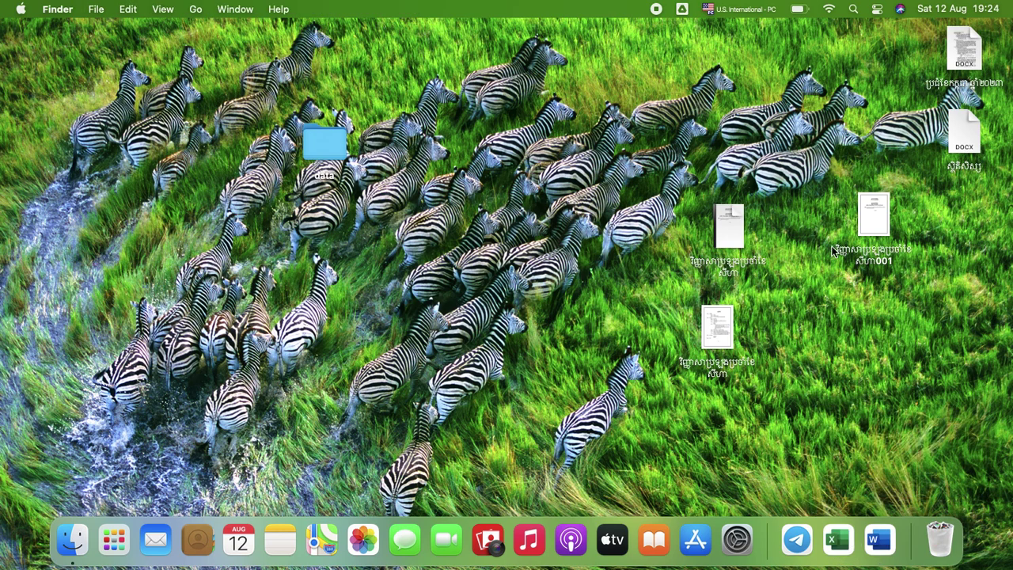
mouse_move(963, 131)
left_mouse_down()
mouse_move(381, 128)
mouse_move(468, 117)
left_mouse_up()
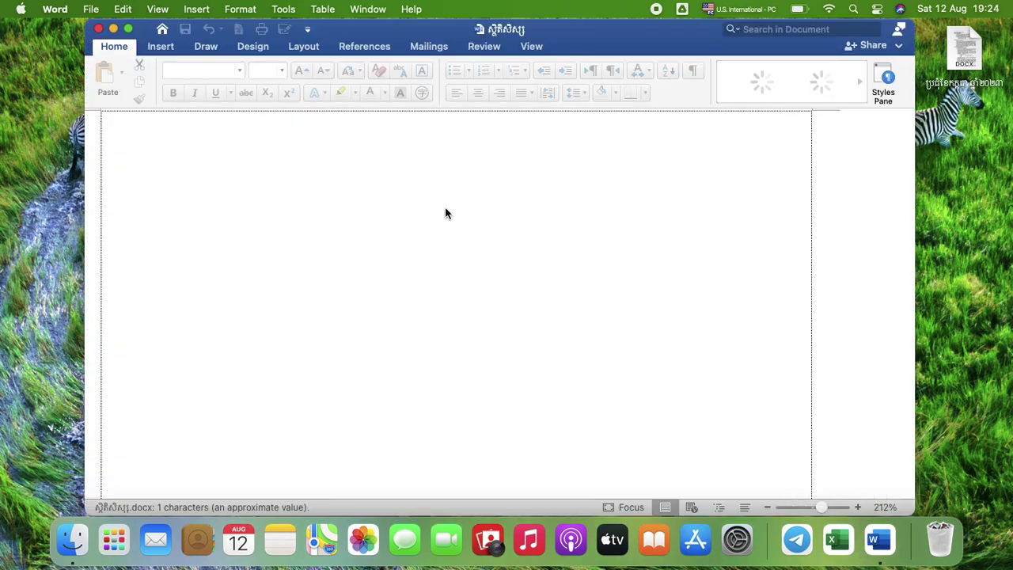
Step: Maximise the reopened document and edit the chart's data in Excel, allowing the link update
left_click(129, 29)
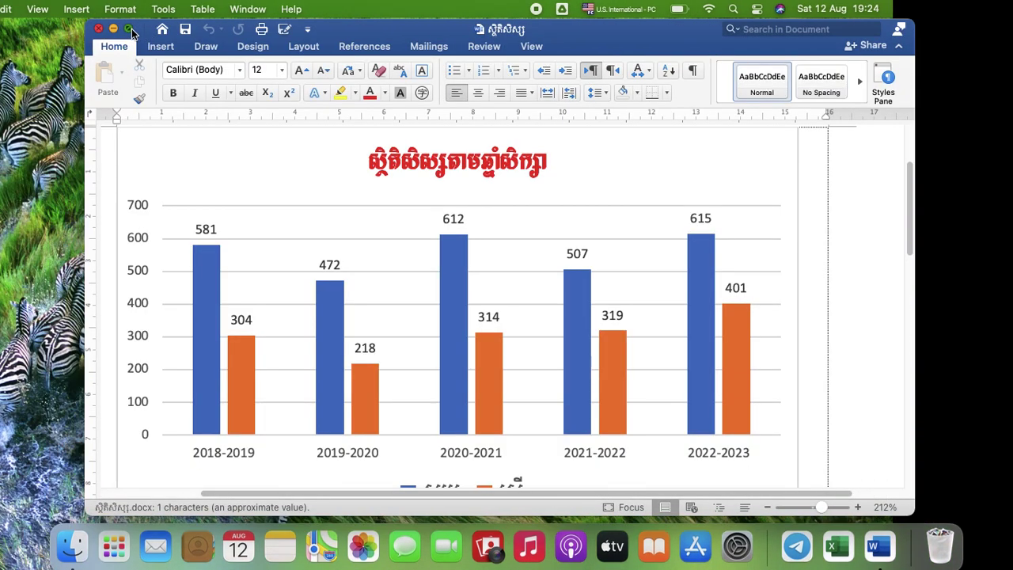
left_click(218, 161)
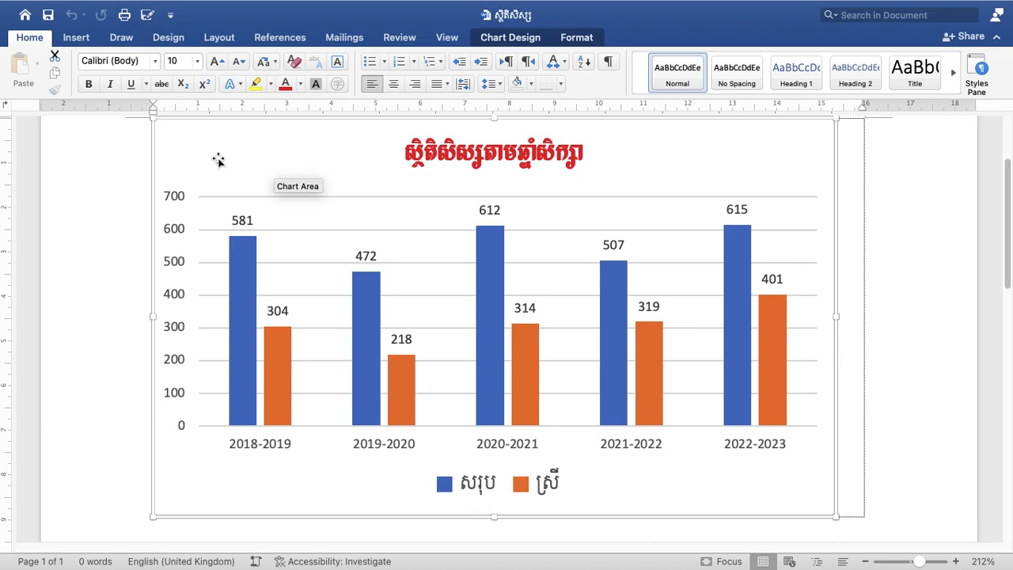
left_click_drag(296, 182, 223, 206)
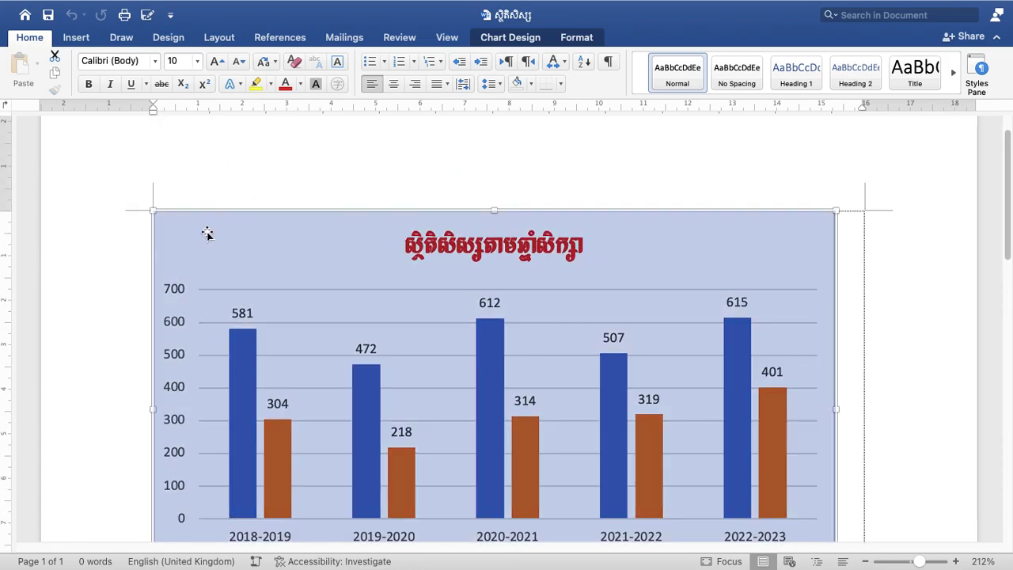
left_click(253, 227)
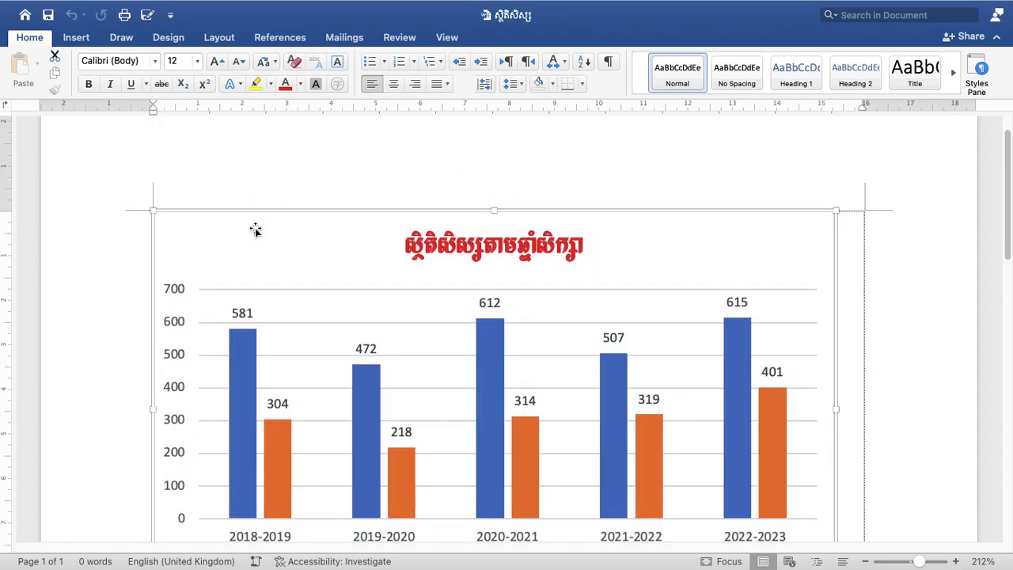
right_click(256, 232)
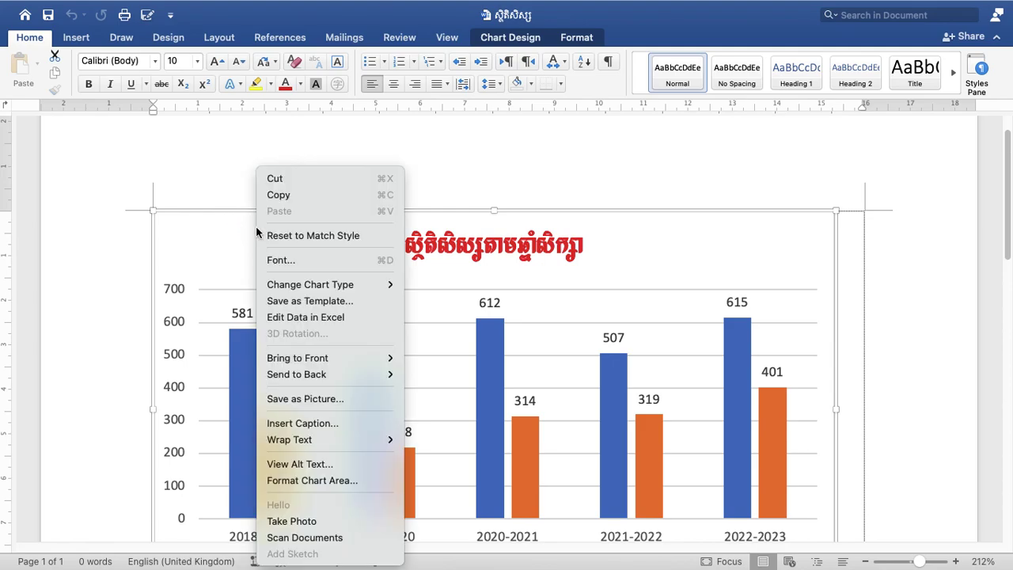
left_click(323, 319)
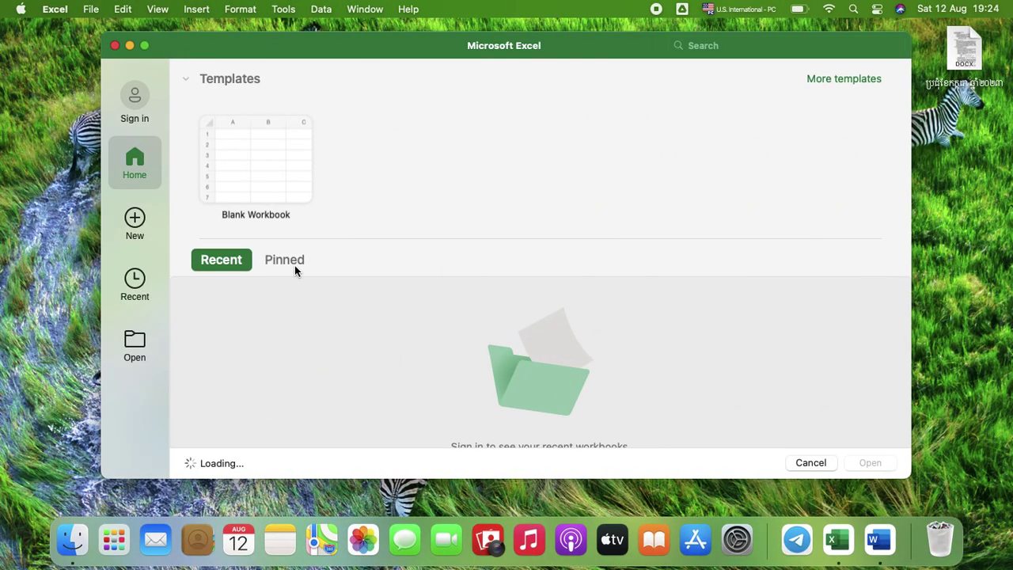
left_click(549, 277)
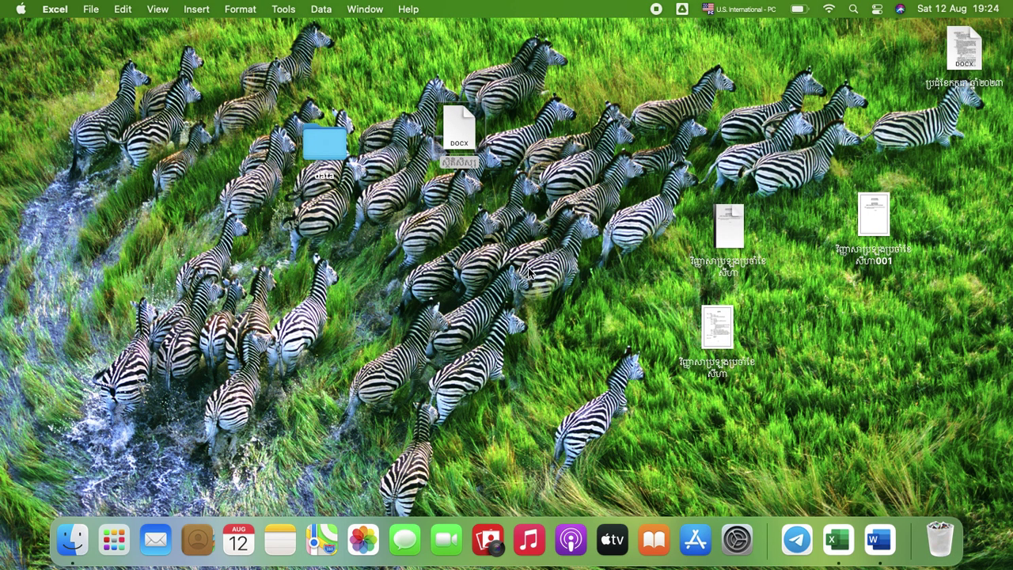
left_click(839, 540)
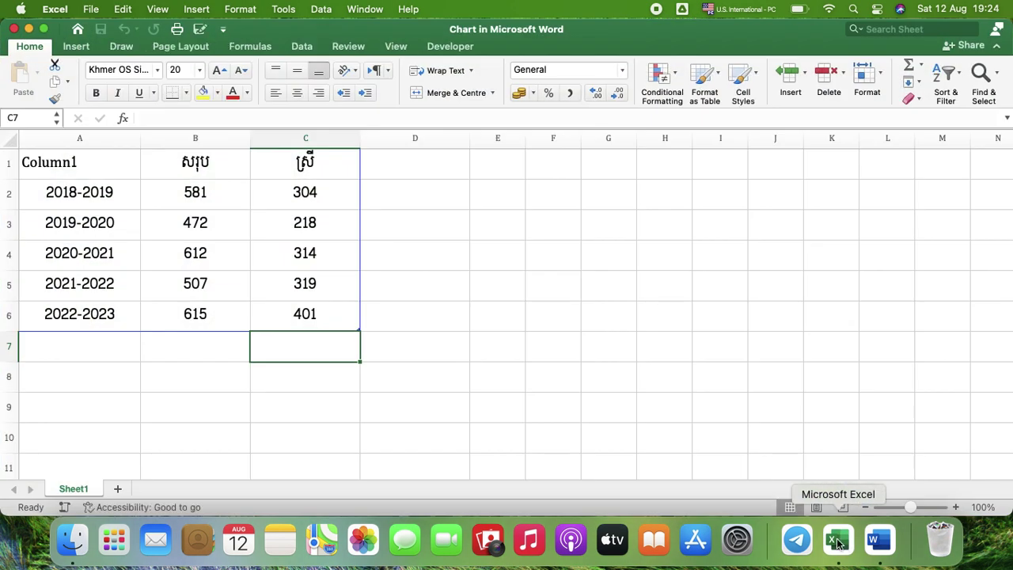
Step: Enter a 2023-2024 row with total 712 and females 432 in row 7
left_click(113, 315)
left_click_drag(357, 330, 339, 351)
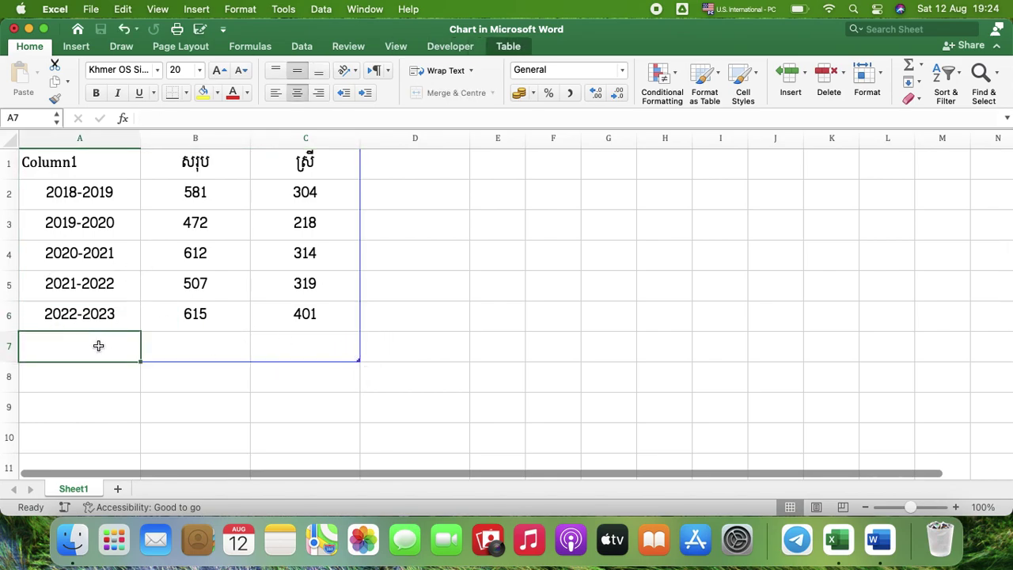
type("2023-2024")
key("Tab")
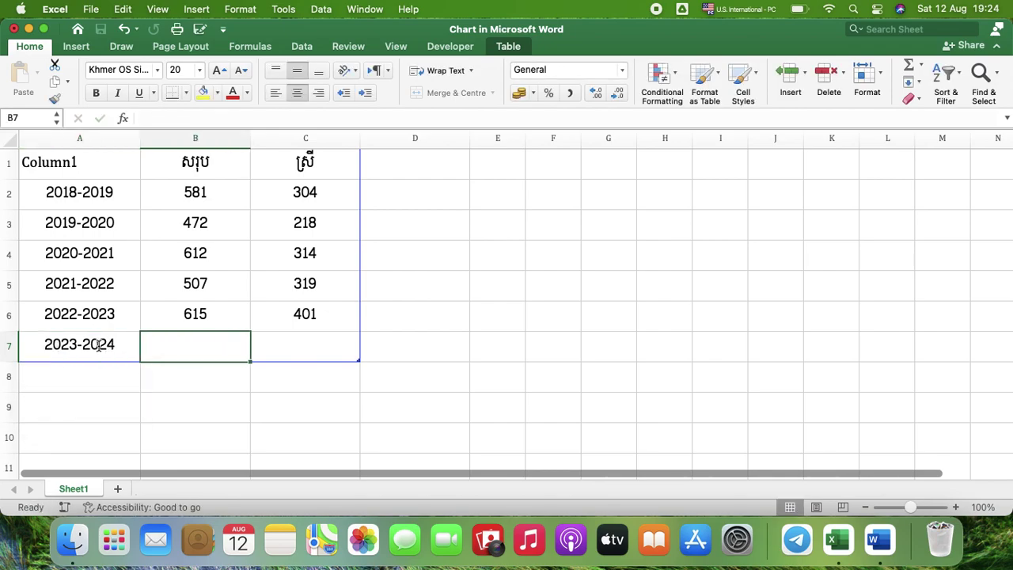
type("7")
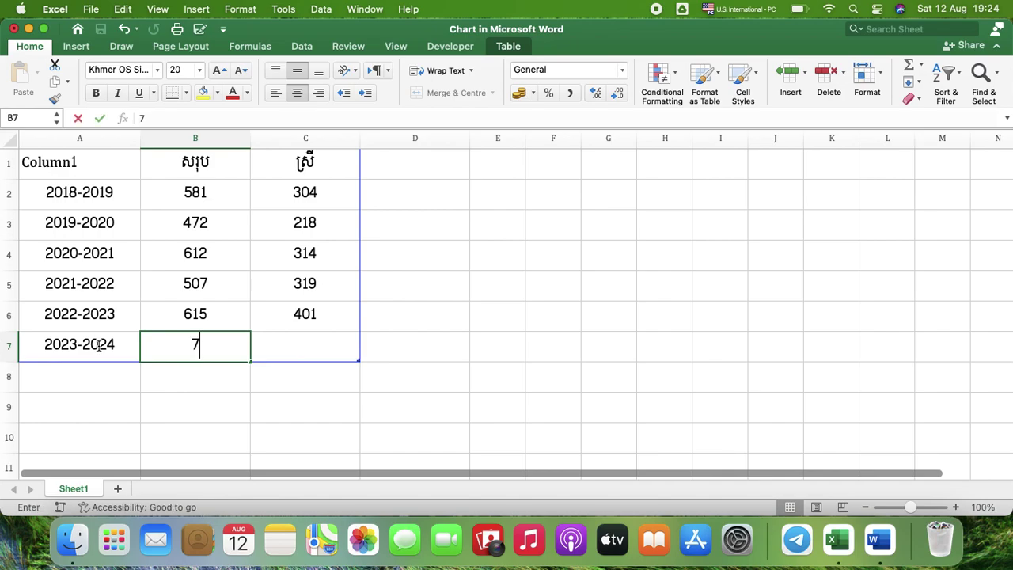
type("12")
key("Tab")
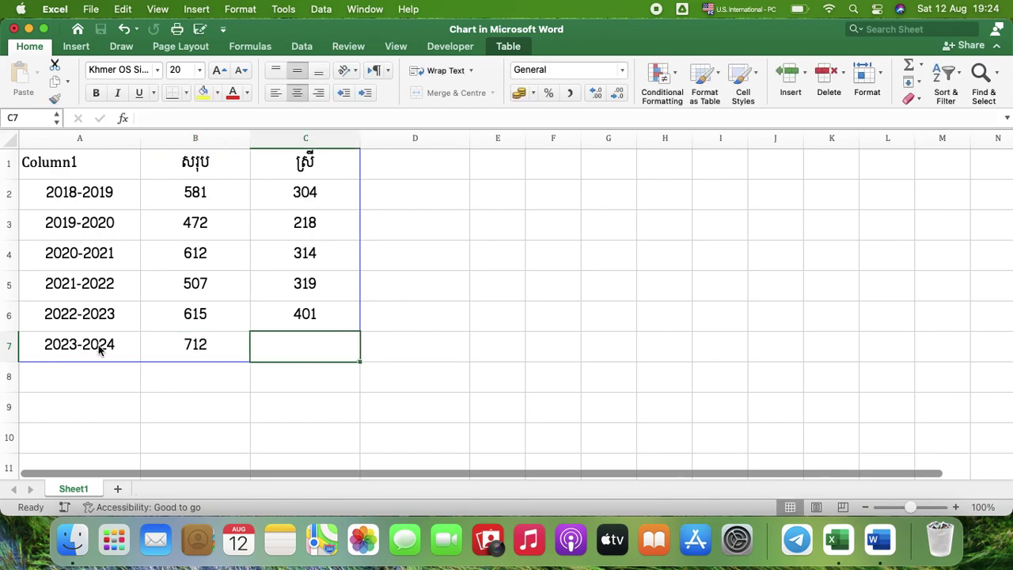
type("432")
key("Return")
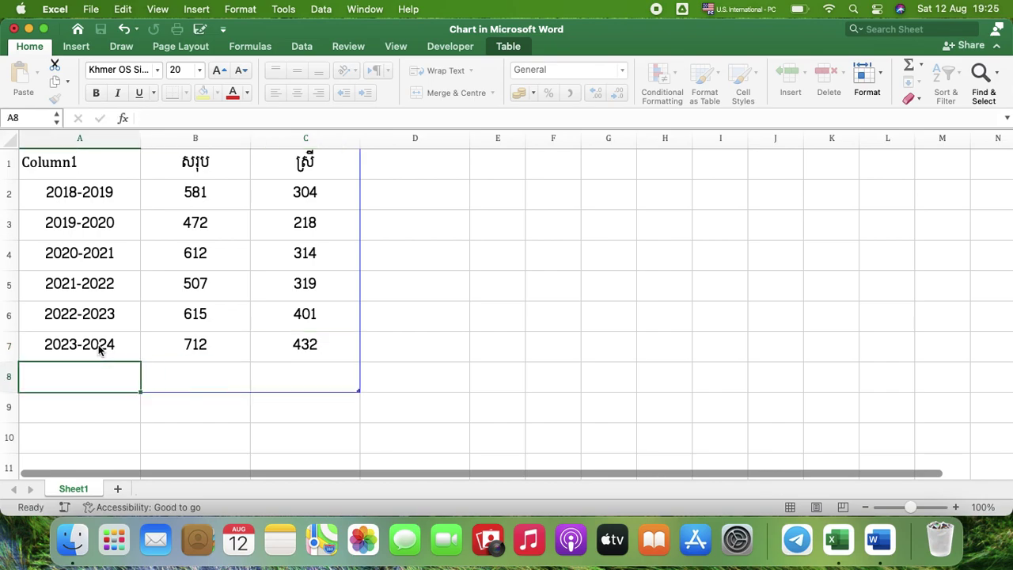
Step: Fit the chart data range to end at row 7 and close the data sheet
left_click_drag(358, 390, 357, 361)
left_click(304, 293)
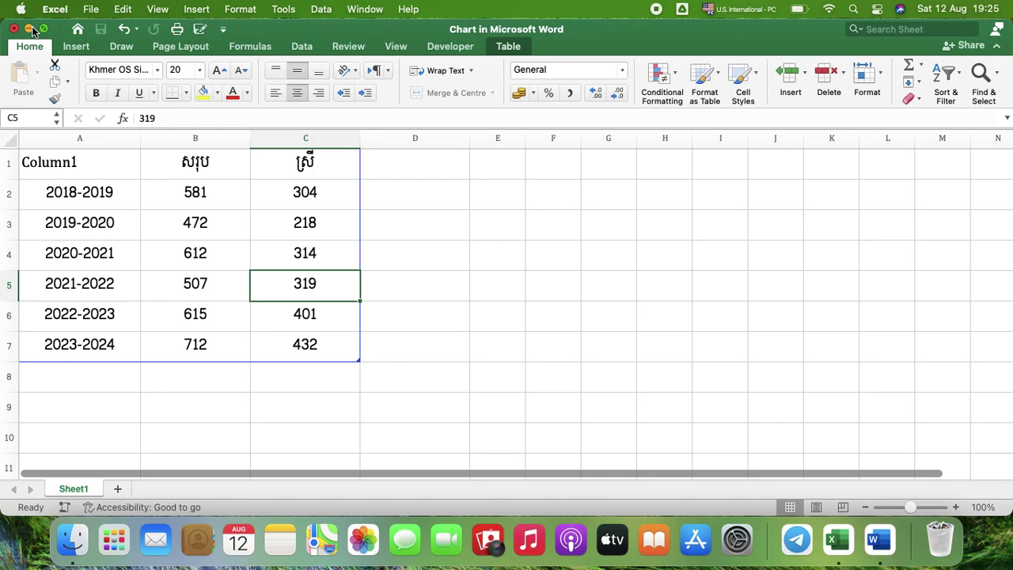
left_click(13, 31)
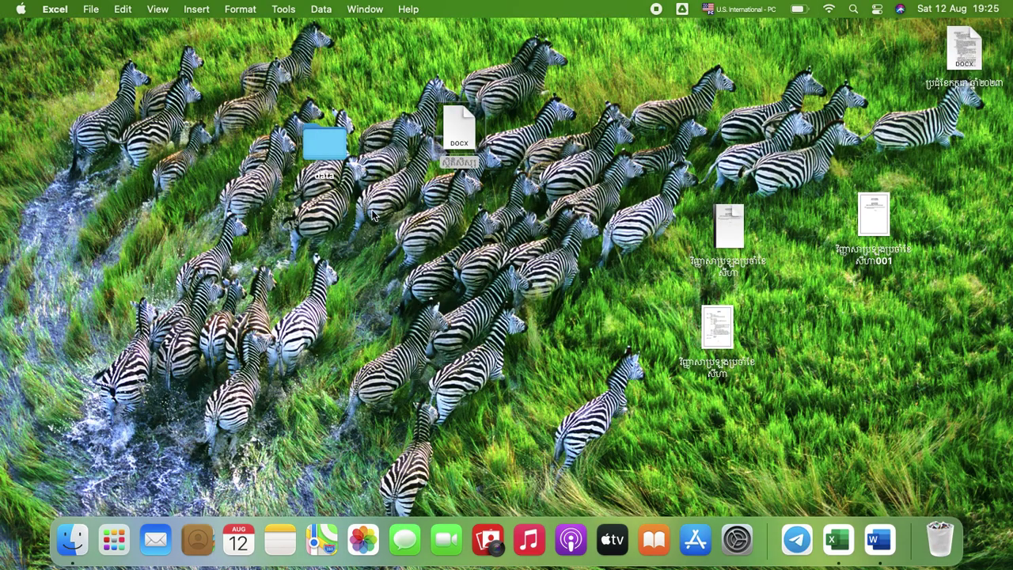
Step: Save the Word document showing the new 2023-2024 bars, then close its window
left_click(877, 540)
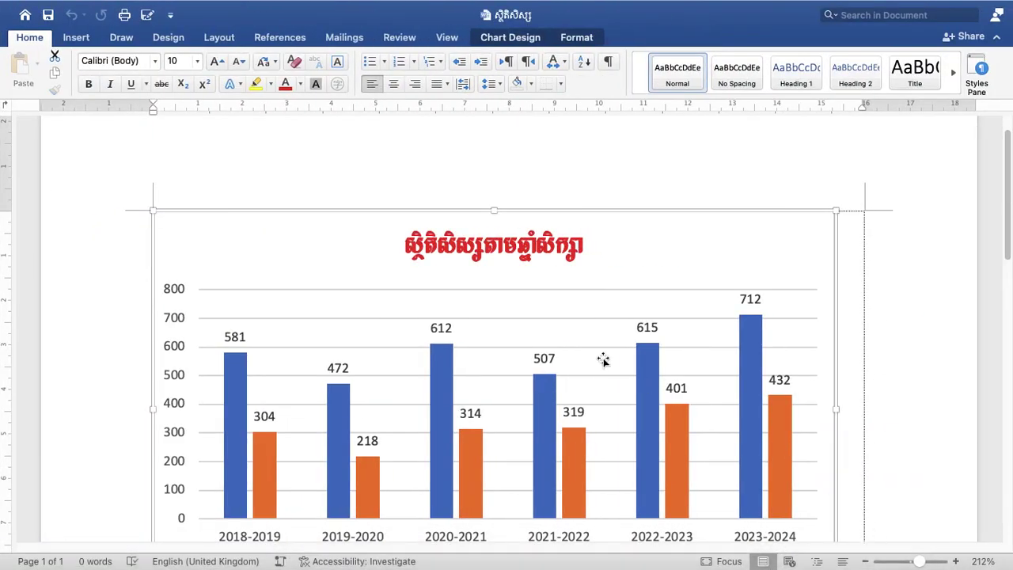
scroll(596, 314, "down", 2)
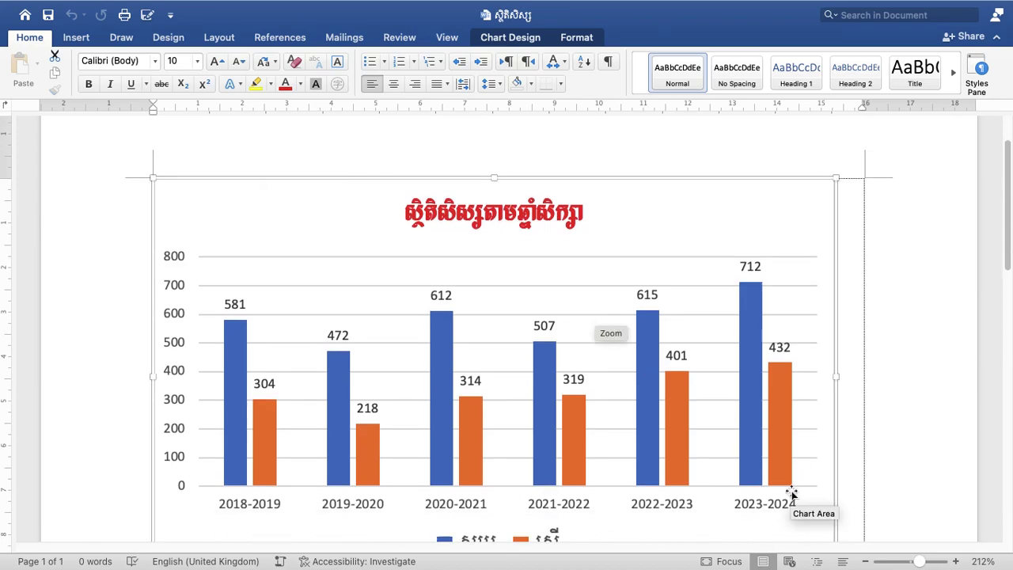
left_click(49, 20)
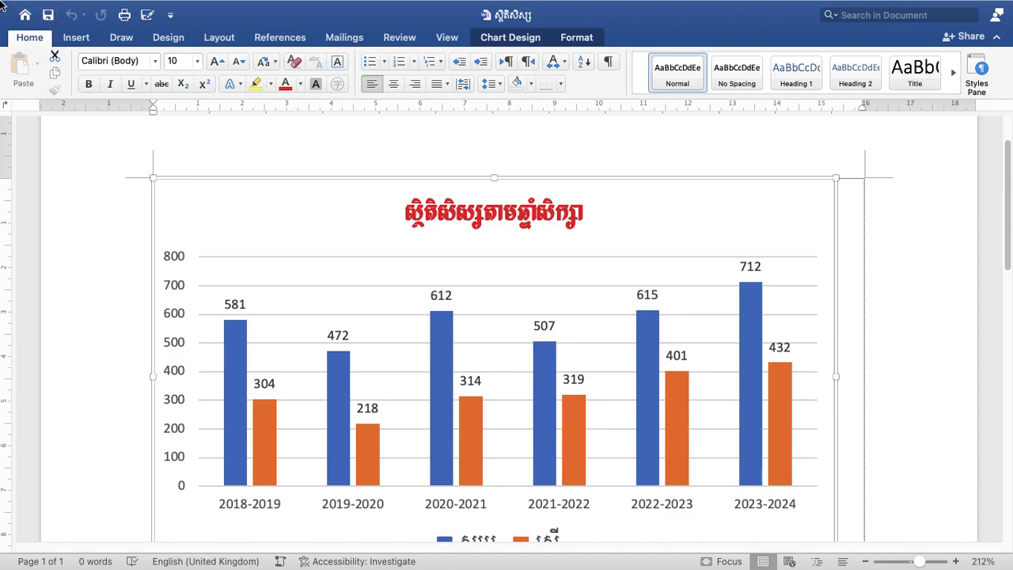
left_click(21, 8)
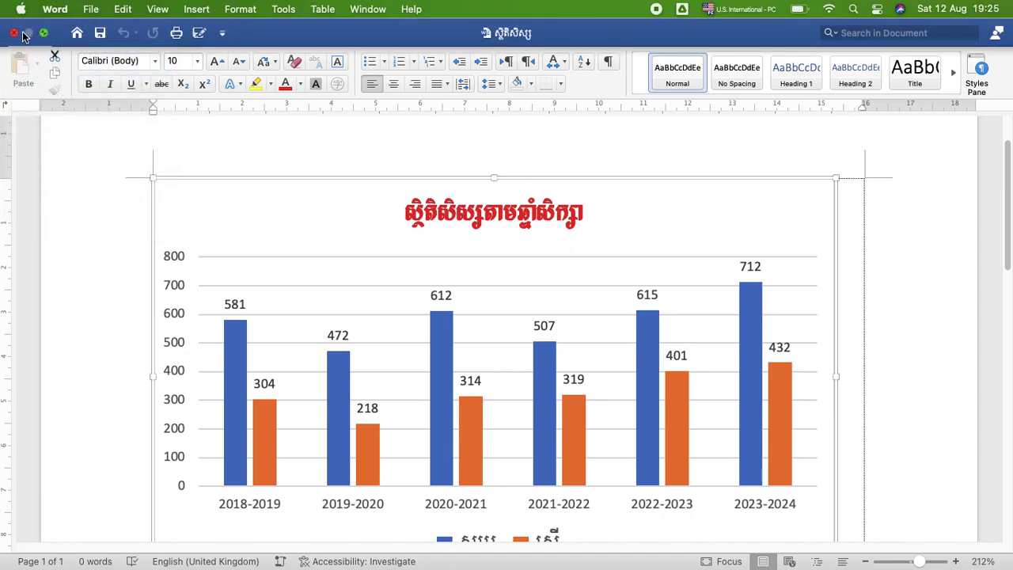
left_click(14, 34)
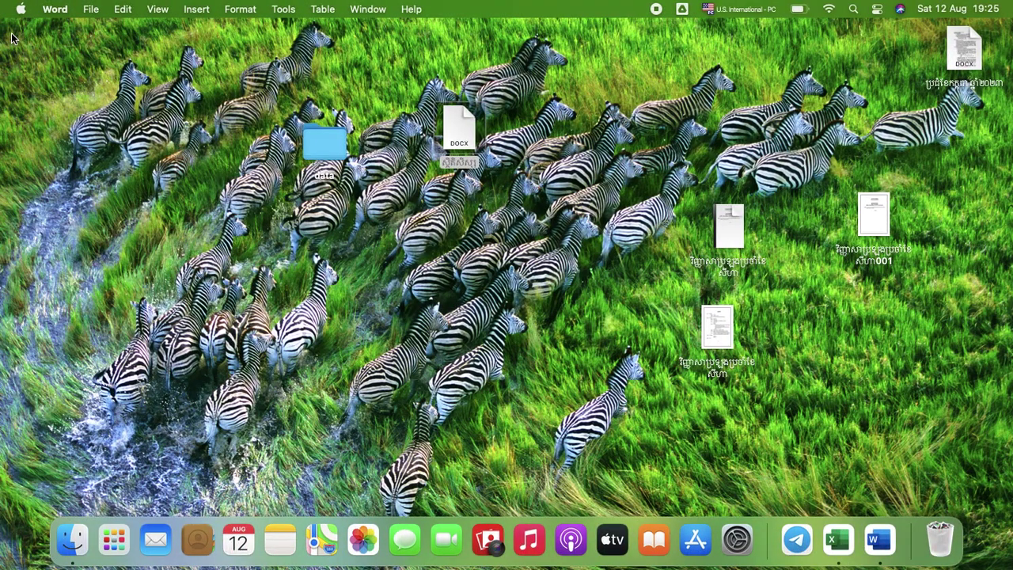
Step: Create a new blank Excel workbook, Book2, and maximise it to full screen
left_click(838, 540)
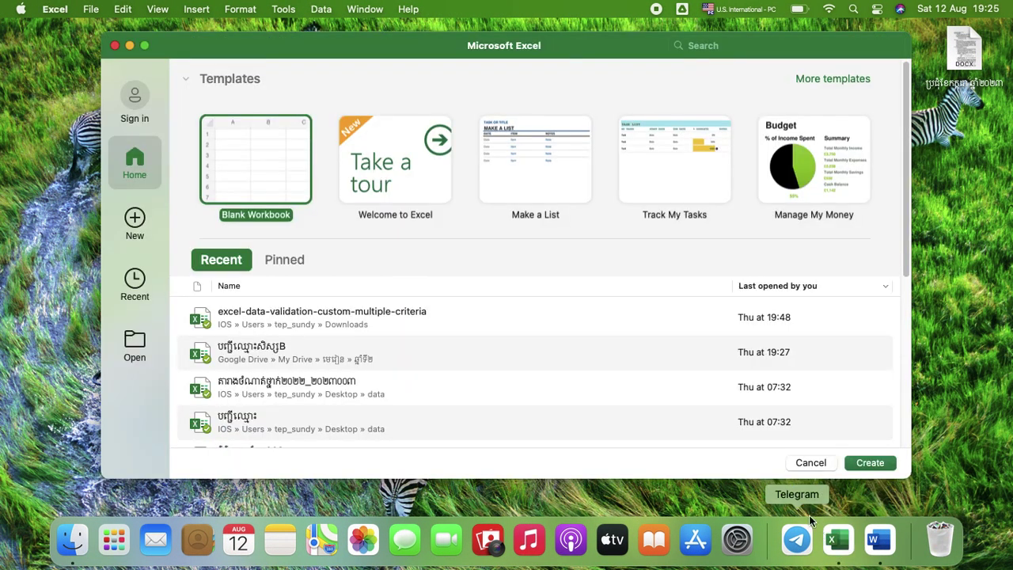
left_click(236, 173)
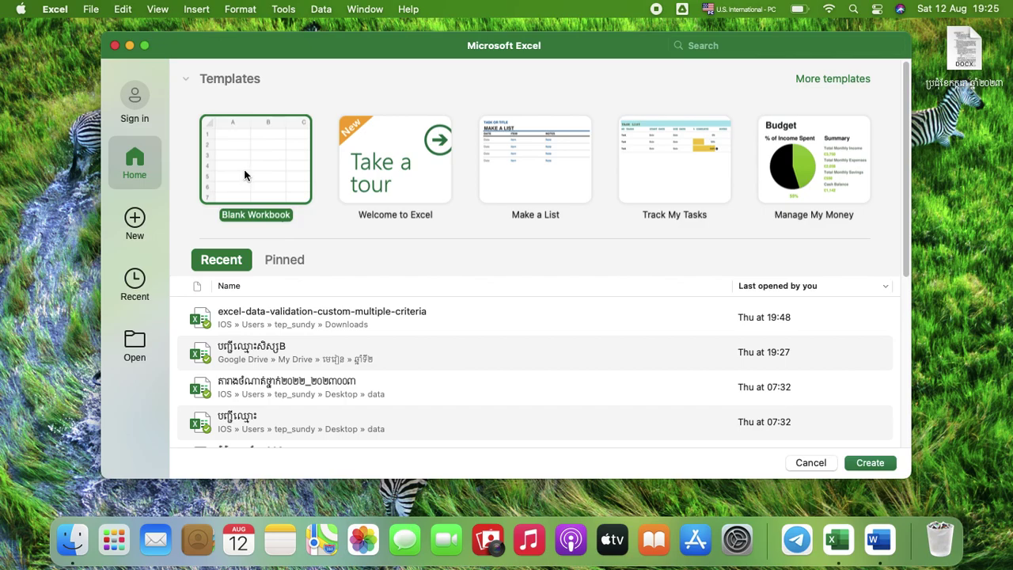
double_click(263, 170)
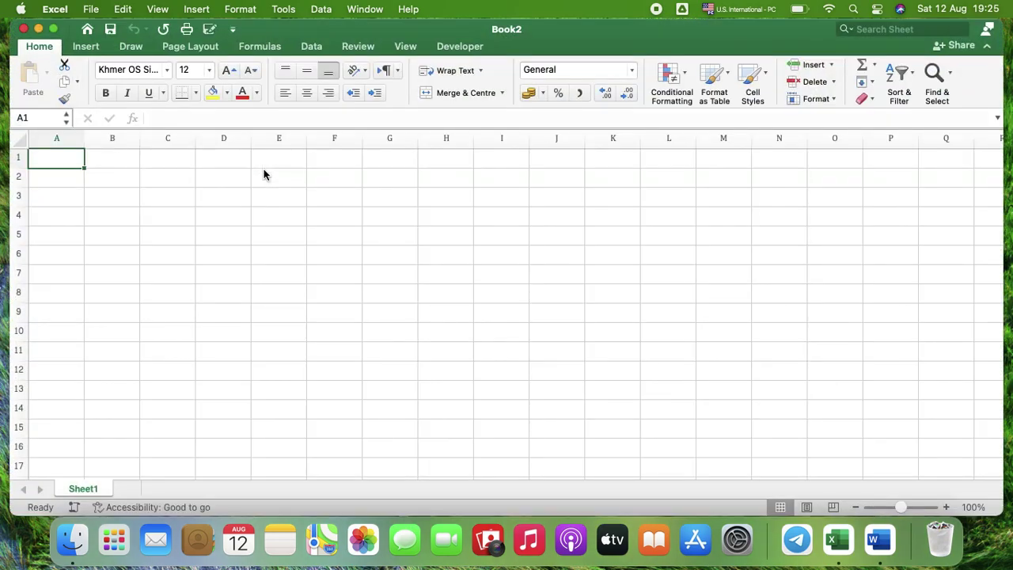
left_click(16, 141)
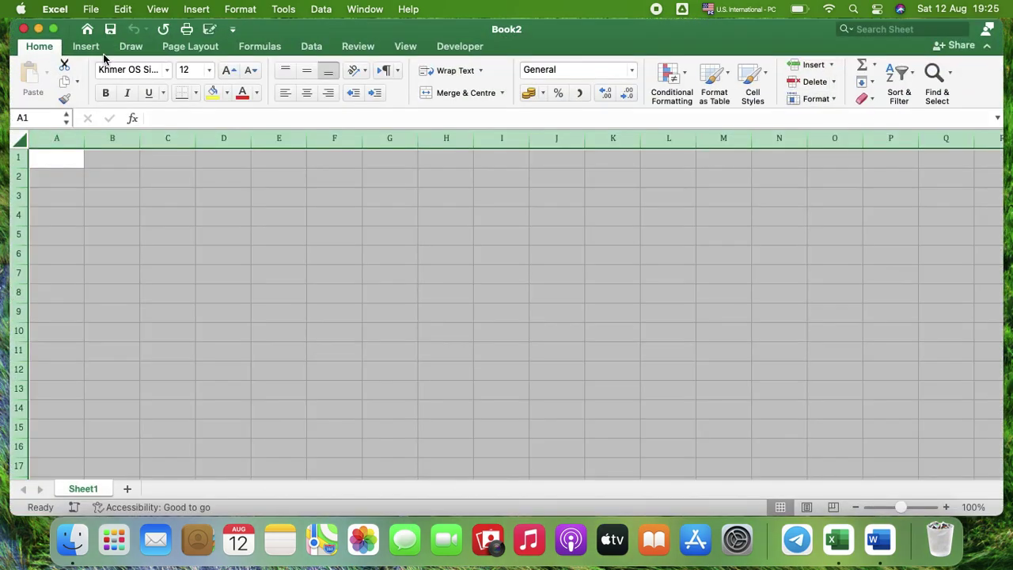
left_click(53, 29)
left_click(57, 169)
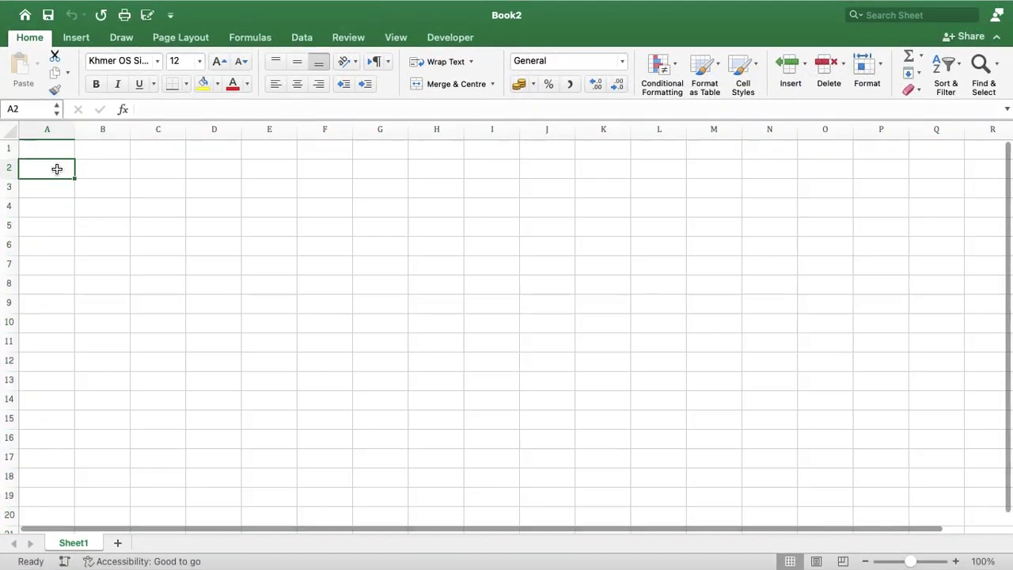
Step: Raise the whole sheet's font size to 22
left_click(11, 131)
left_click(219, 62)
left_click(219, 62)
left_click(218, 62)
left_click(219, 62)
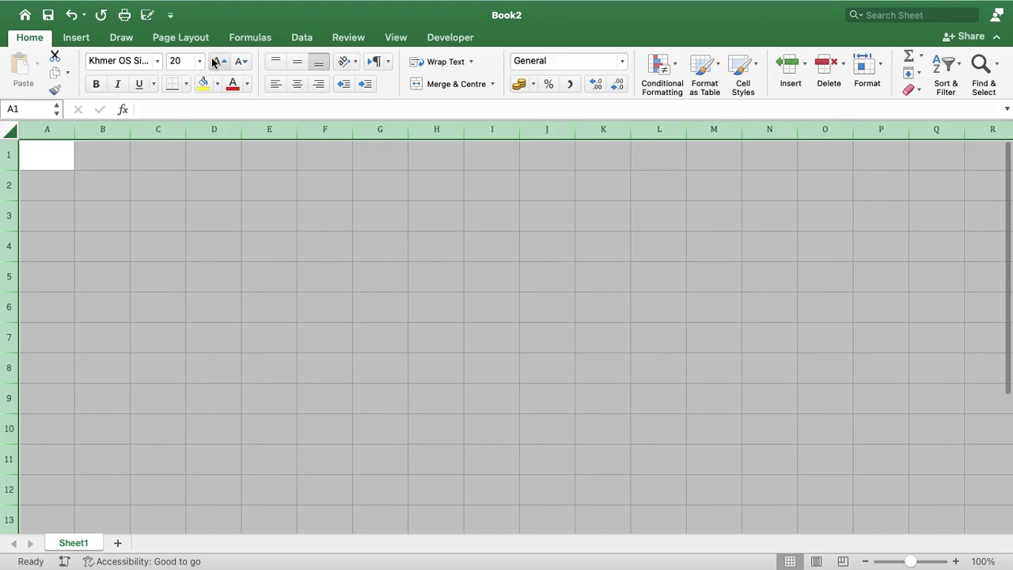
left_click(219, 62)
Step: Enter years 2018-2019 and 2019-2020 in A2:A3 and widen column A to fit
left_click(47, 201)
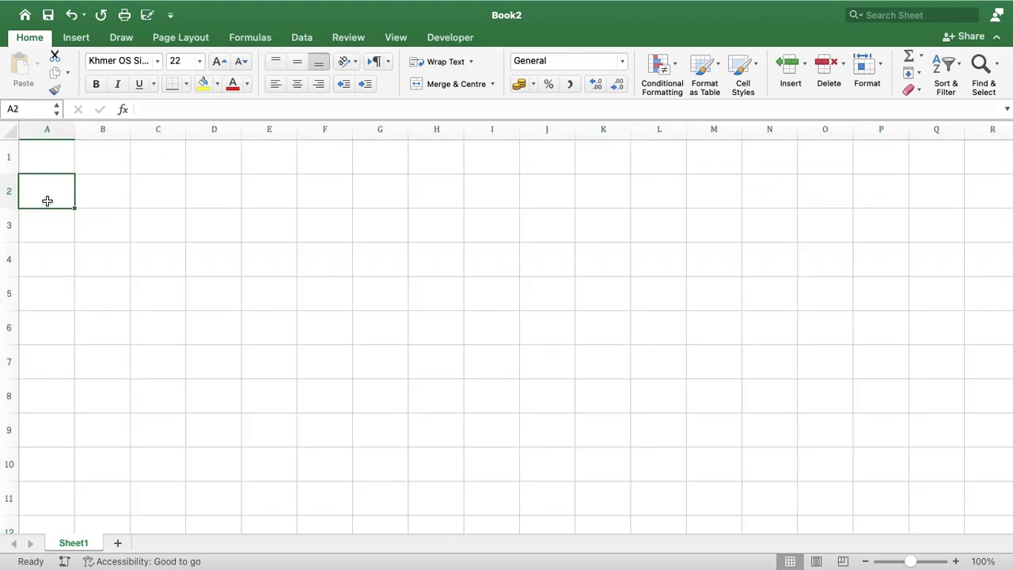
type("2018")
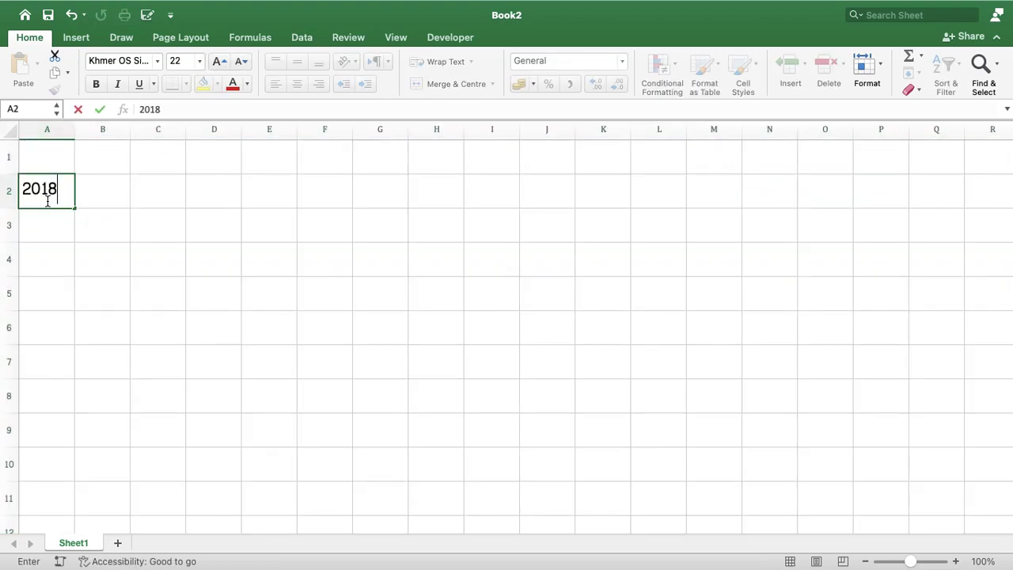
type("-2019")
key("Return")
type("2019")
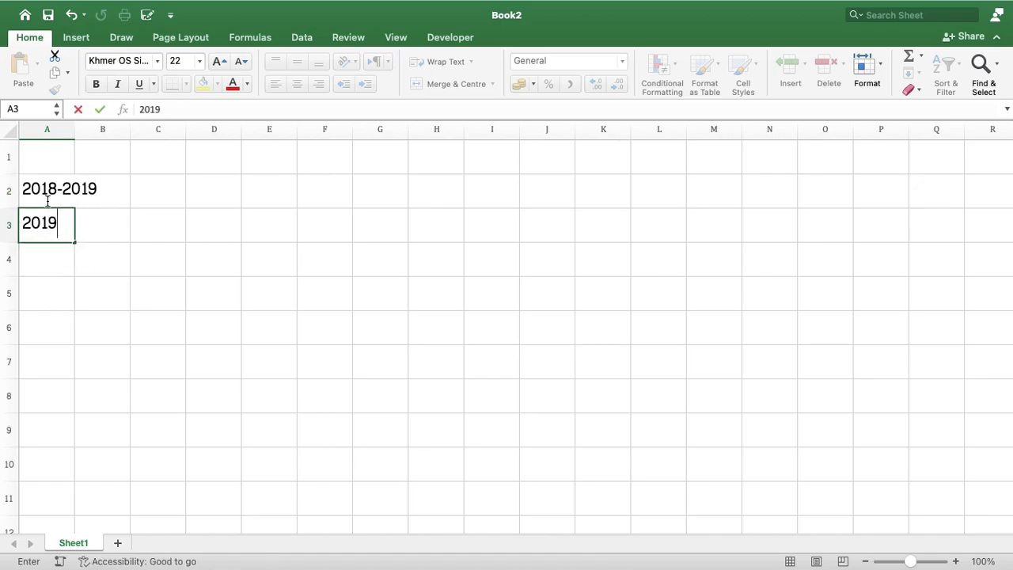
type("-2020")
key("Return")
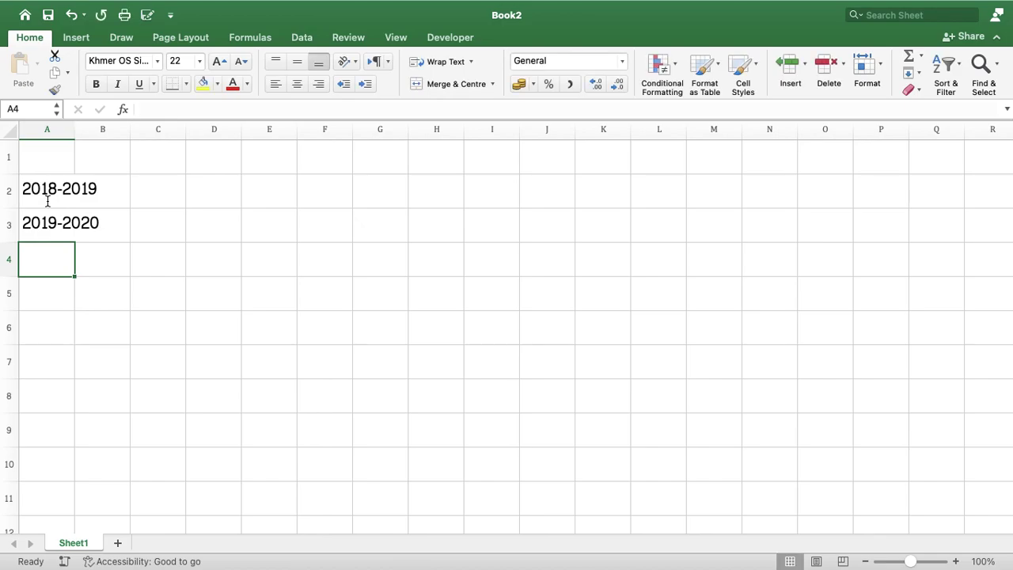
left_click_drag(75, 131, 110, 131)
Step: Type the Khmer headers សរុប in B1 and ស្រី in C1
left_click(146, 197)
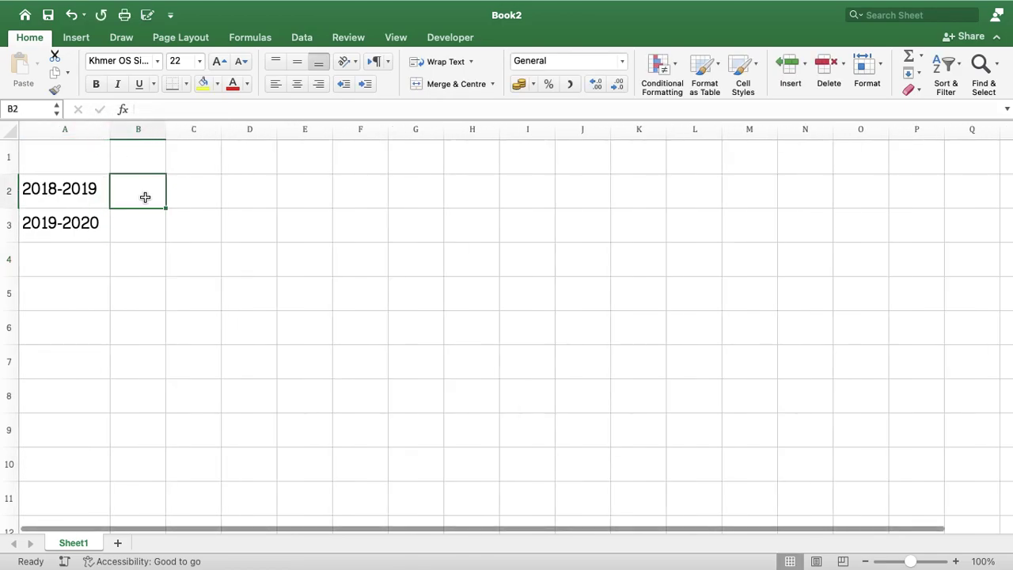
type("sr")
key("BackSpace")
key("BackSpace")
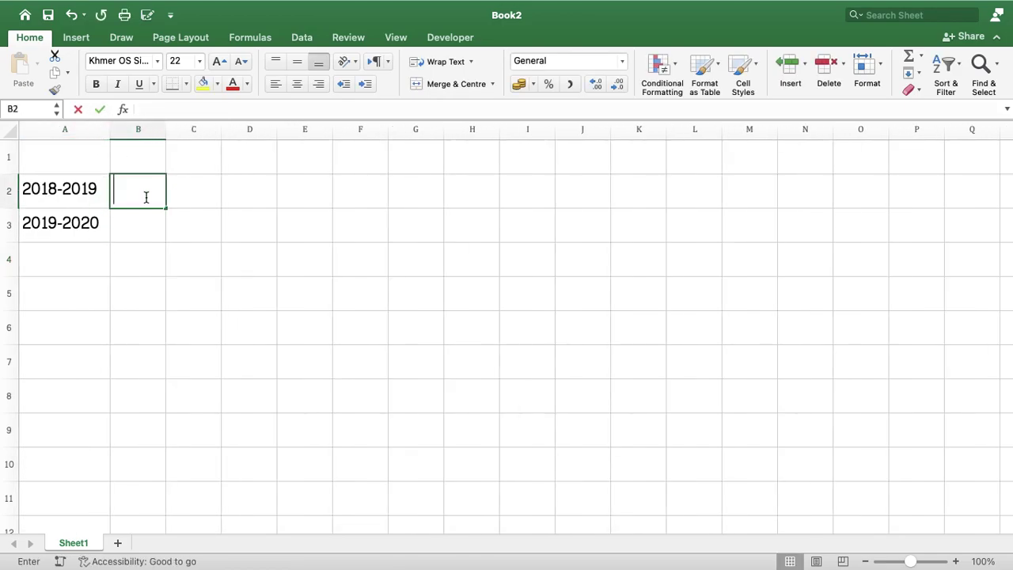
left_click(151, 160)
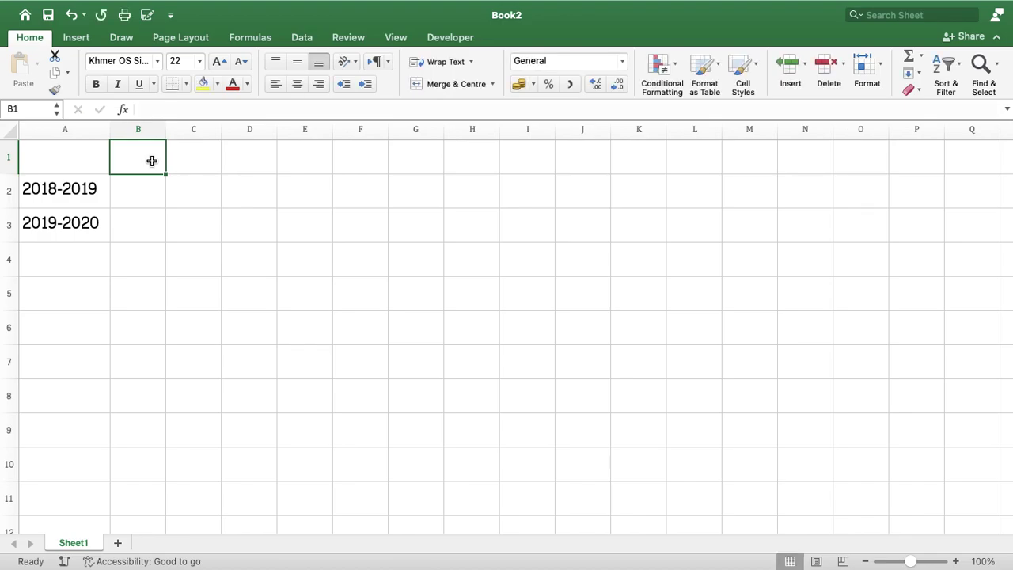
type("ស្រុ")
key("BackSpace")
key("BackSpace")
key("BackSpace")
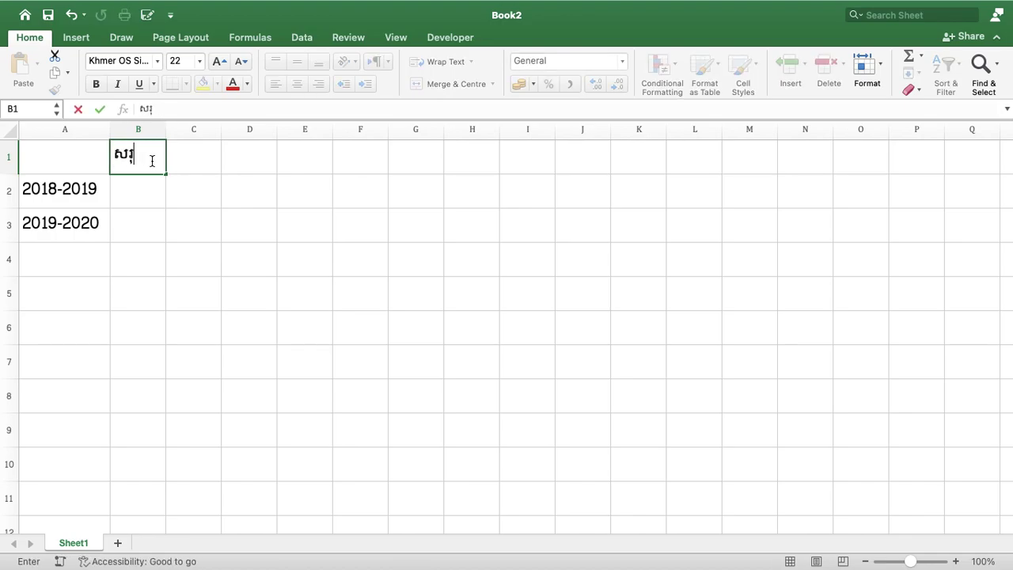
type("ប")
key("Tab")
type("ស្រ")
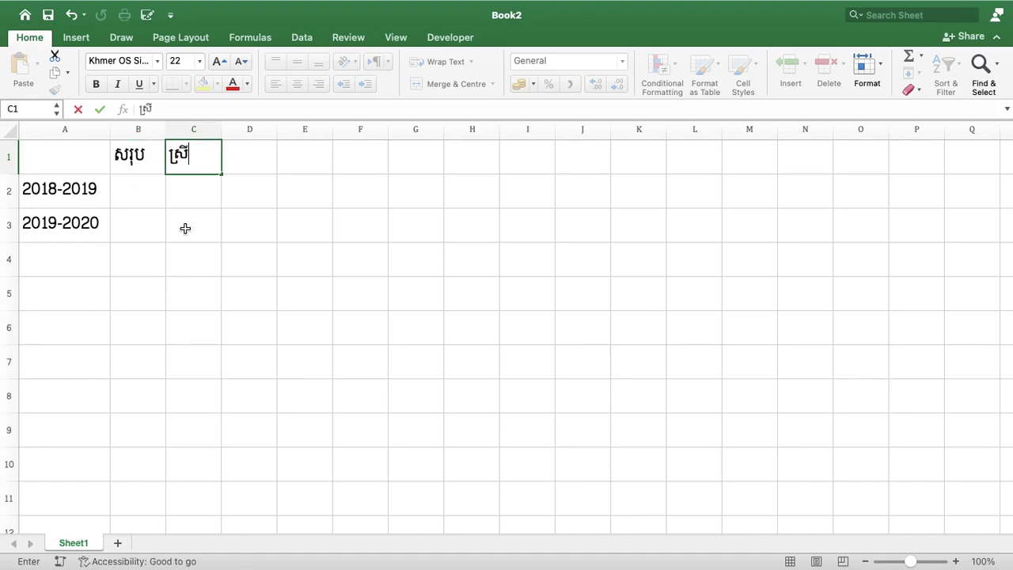
left_click(168, 220)
Step: Enter Khmer-digit figures ២១៨, ១៧៥ in row 2 and ៣០៧, ១៧៩ in row 3
left_click(151, 196)
type("២១៨")
key("Tab")
type("២")
key("BackSpace")
type("១៧៥")
key("Return")
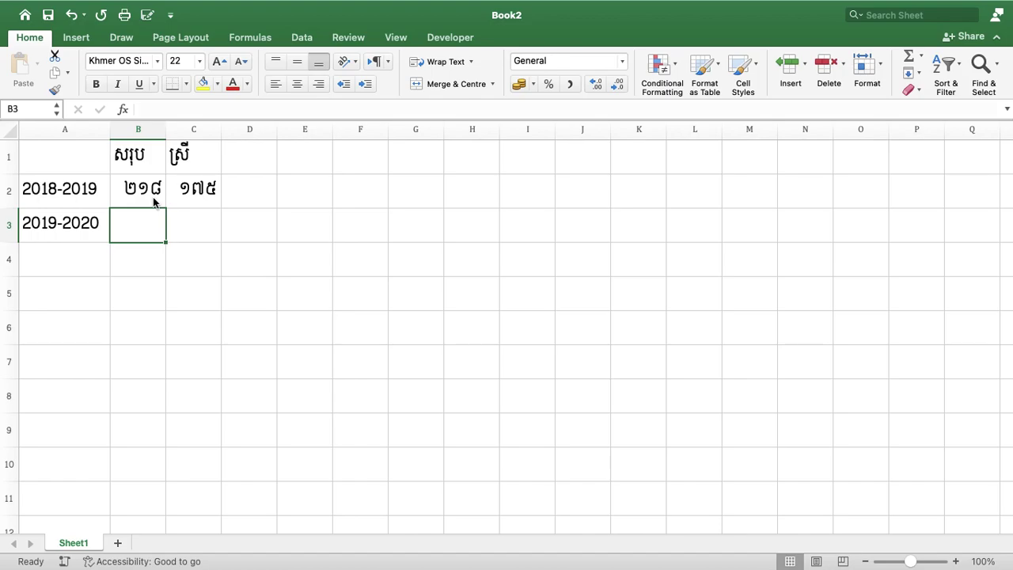
type("៣០៧")
key("Tab")
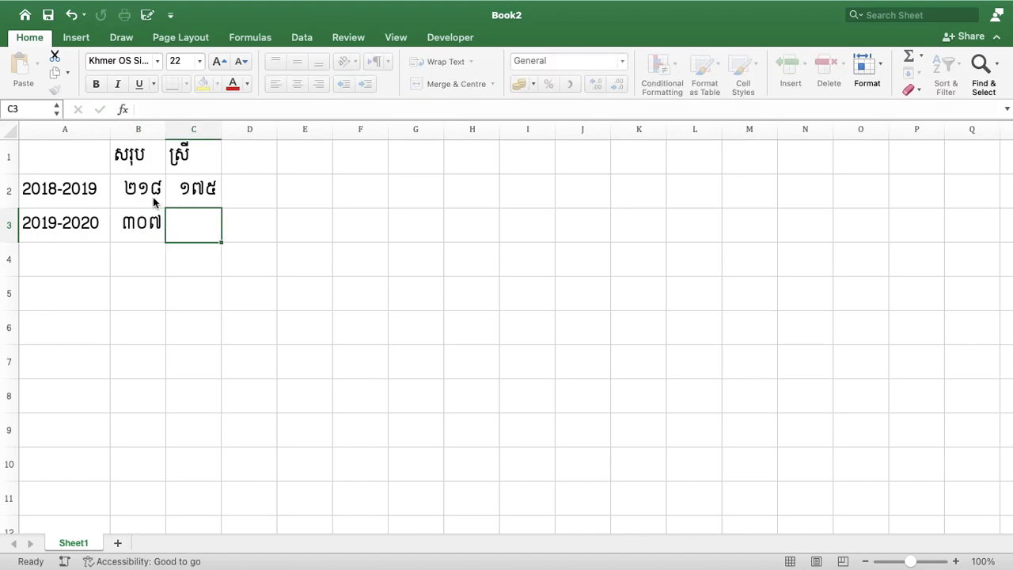
type("១៧៩")
key("Tab")
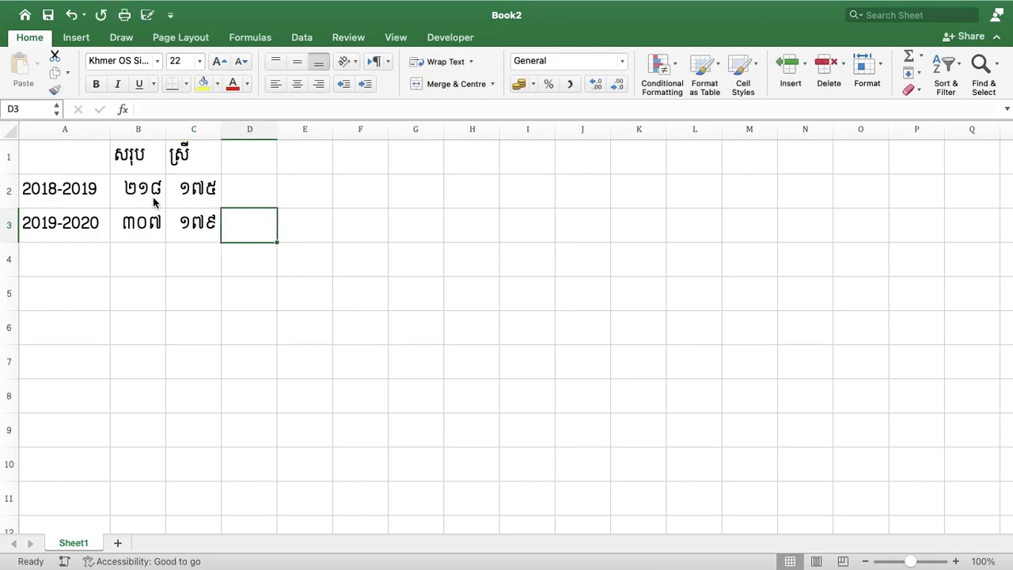
left_click_drag(149, 197, 197, 221)
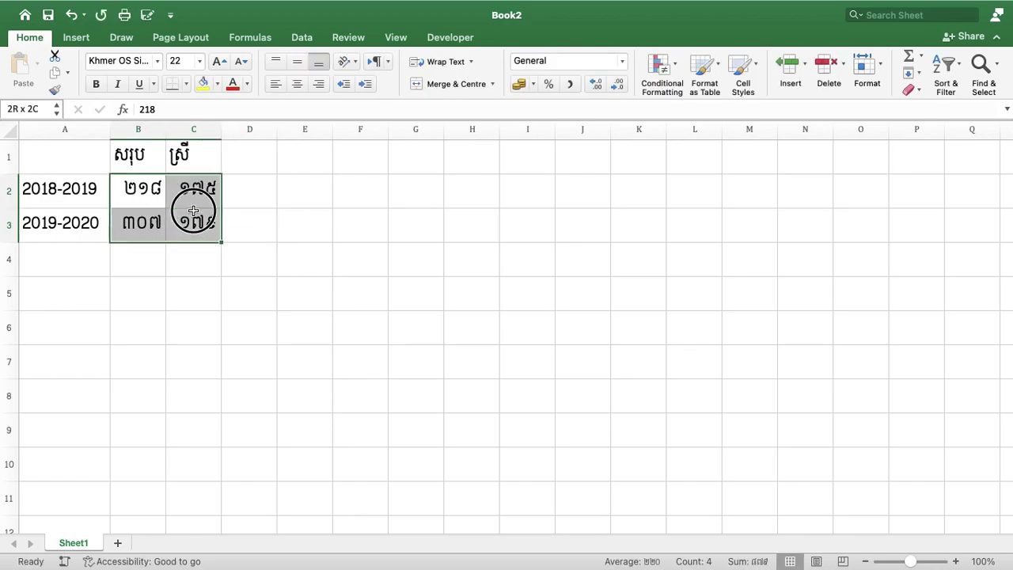
Step: Show B2:C3 in General format and insert a clustered 2-D column chart of A1:C3
left_click(622, 61)
left_click(554, 83)
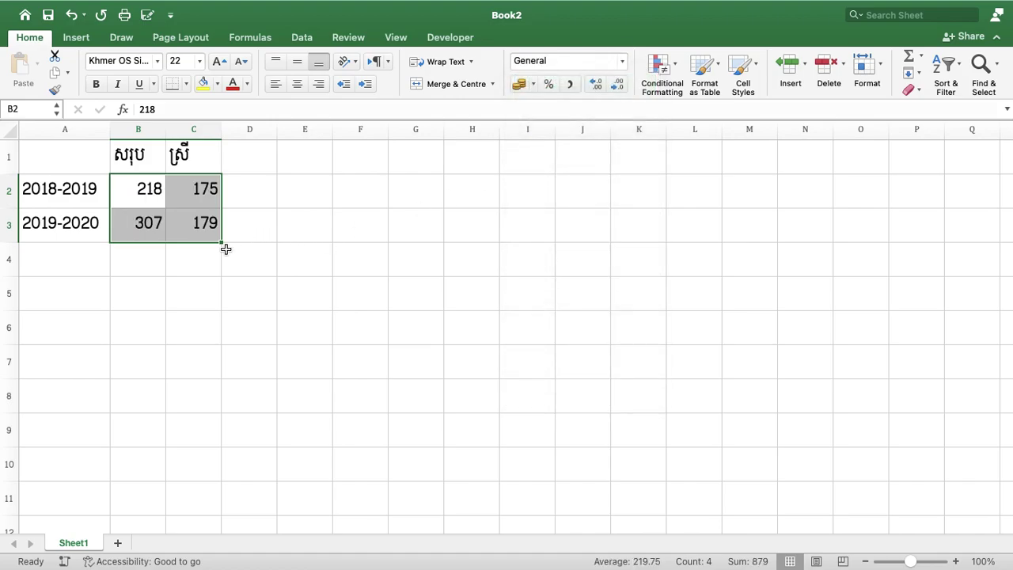
left_click(194, 259)
left_click_drag(52, 163, 211, 230)
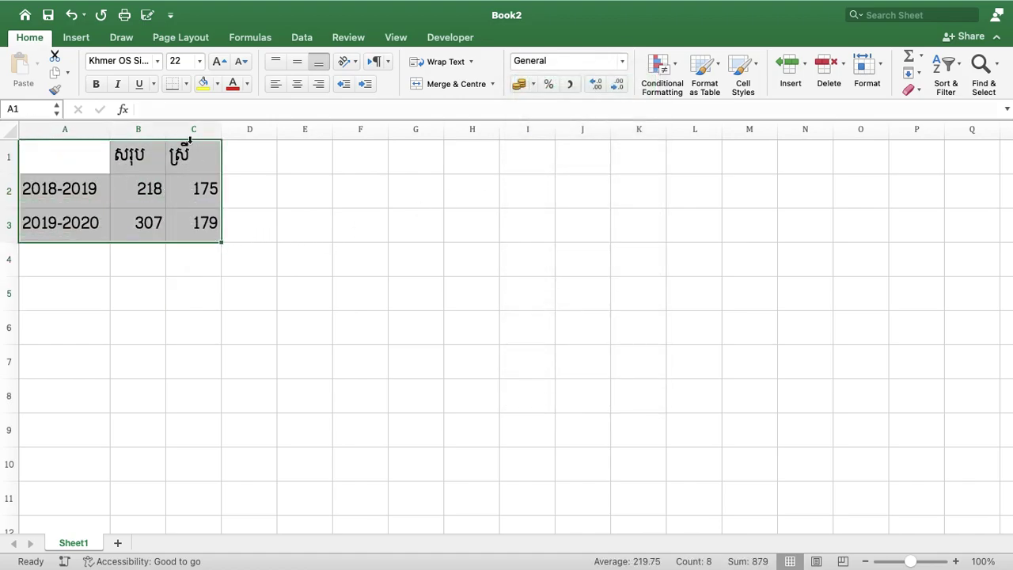
left_click(79, 38)
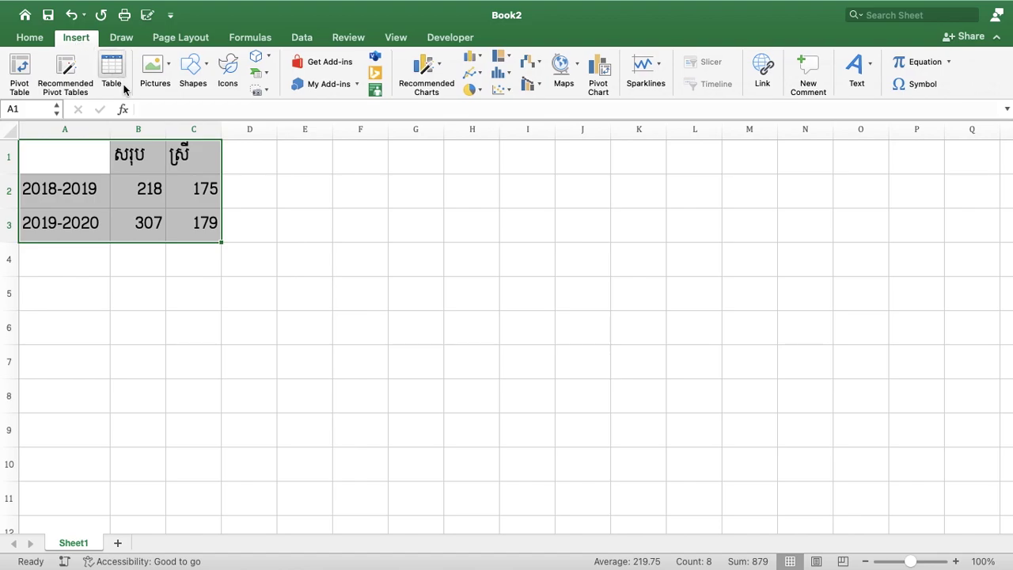
left_click(481, 60)
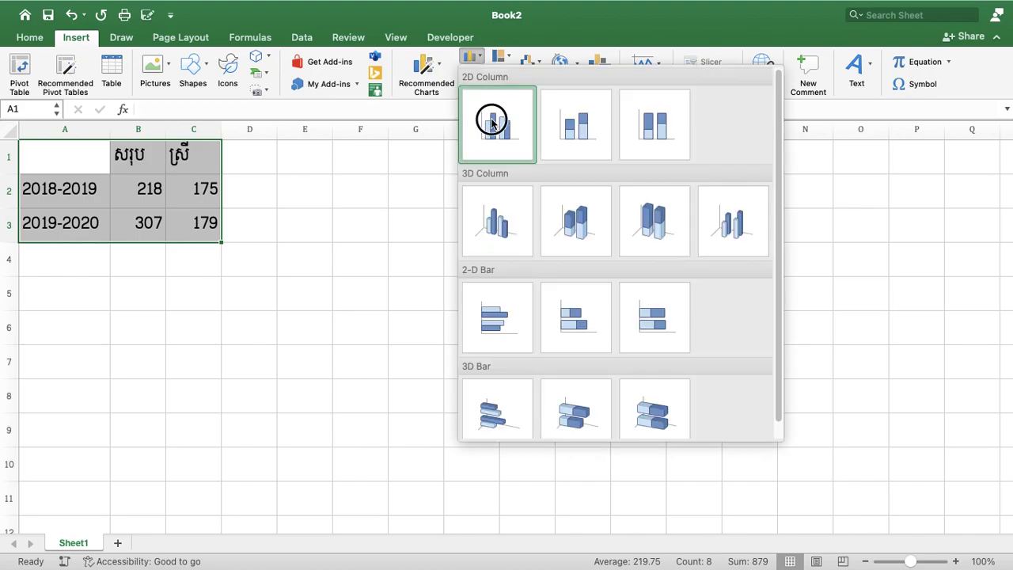
left_click(491, 121)
Step: Enlarge the chart and move it up beside the data table
left_click(637, 224)
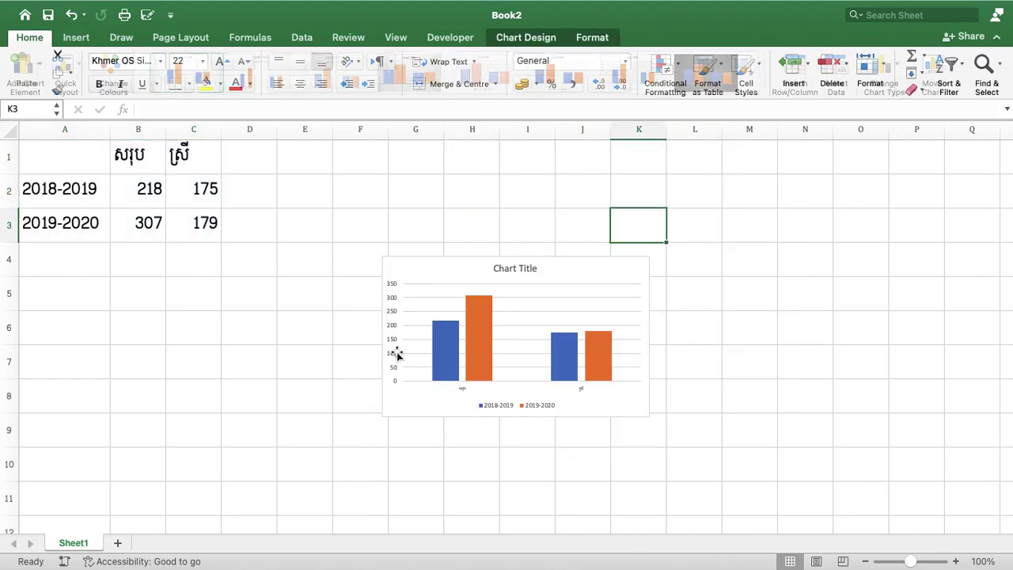
left_click(637, 416)
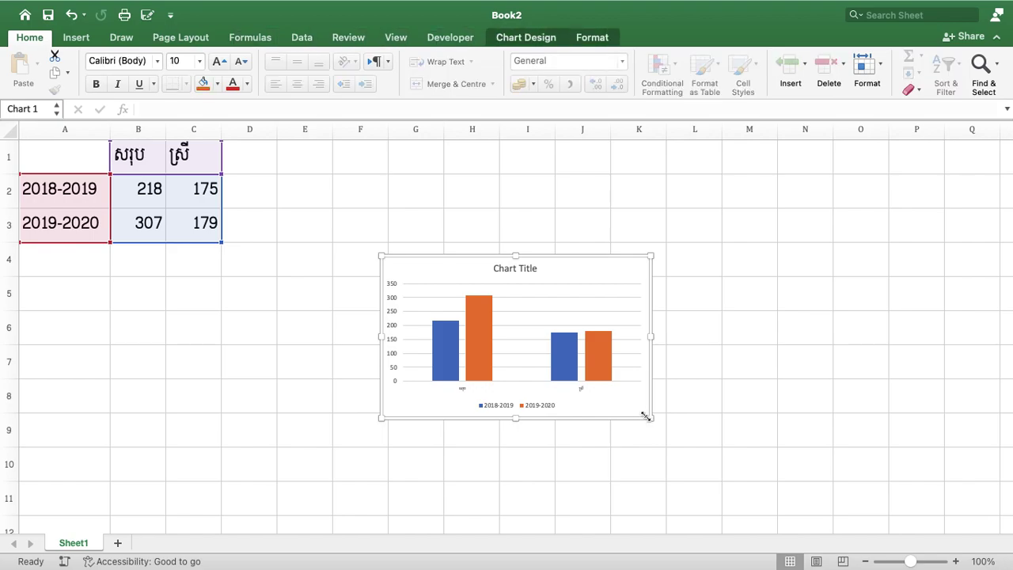
left_click_drag(650, 417, 764, 507)
mouse_move(593, 262)
left_mouse_down()
mouse_move(507, 199)
mouse_move(487, 164)
left_mouse_up()
left_click(468, 179)
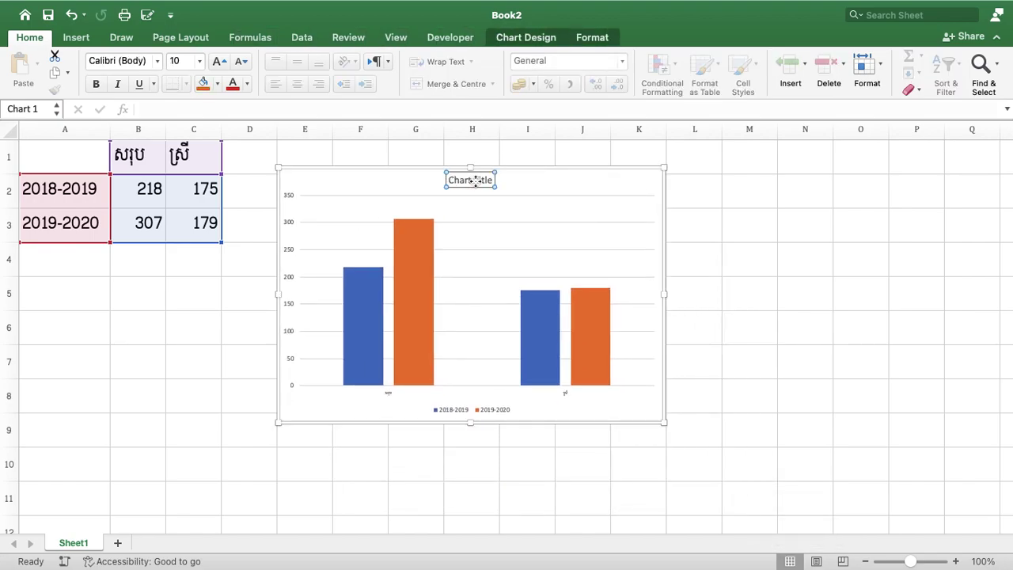
Step: Replace the placeholder chart title with the Khmer title ស្ថិតិសិស្សតាមឆ្នាំសិក្សា
double_click(467, 179)
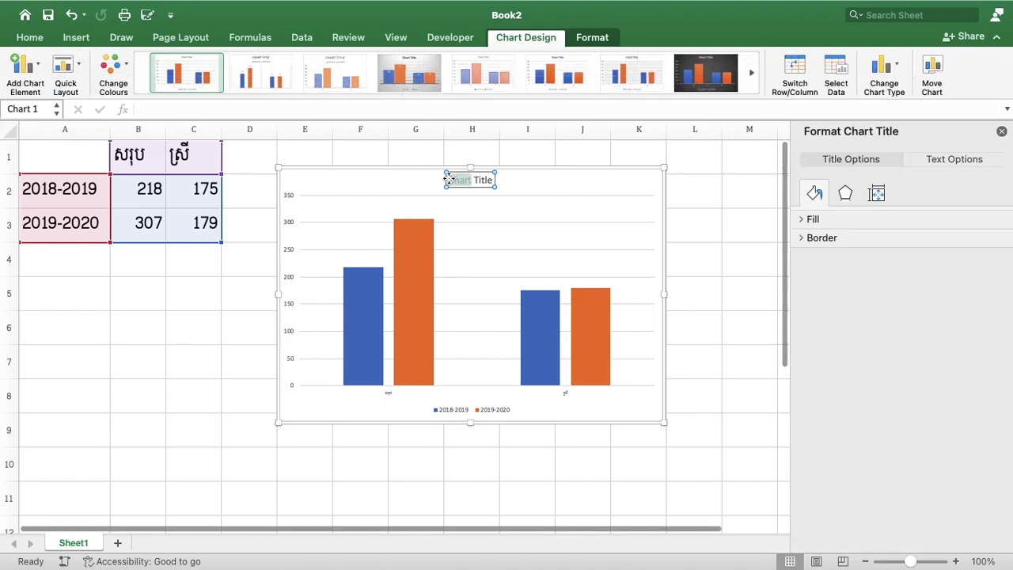
triple_click(490, 179)
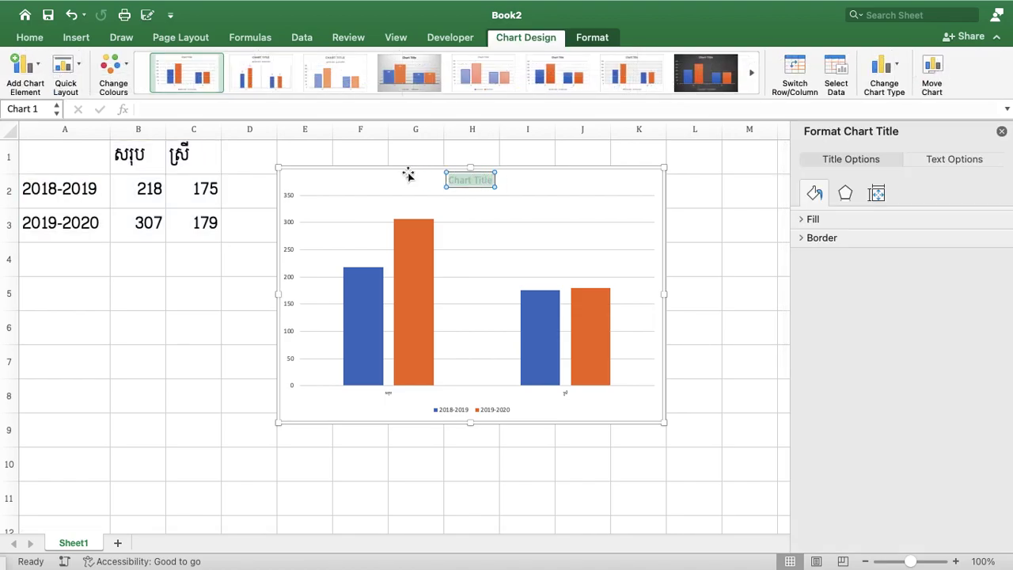
key("BackSpace")
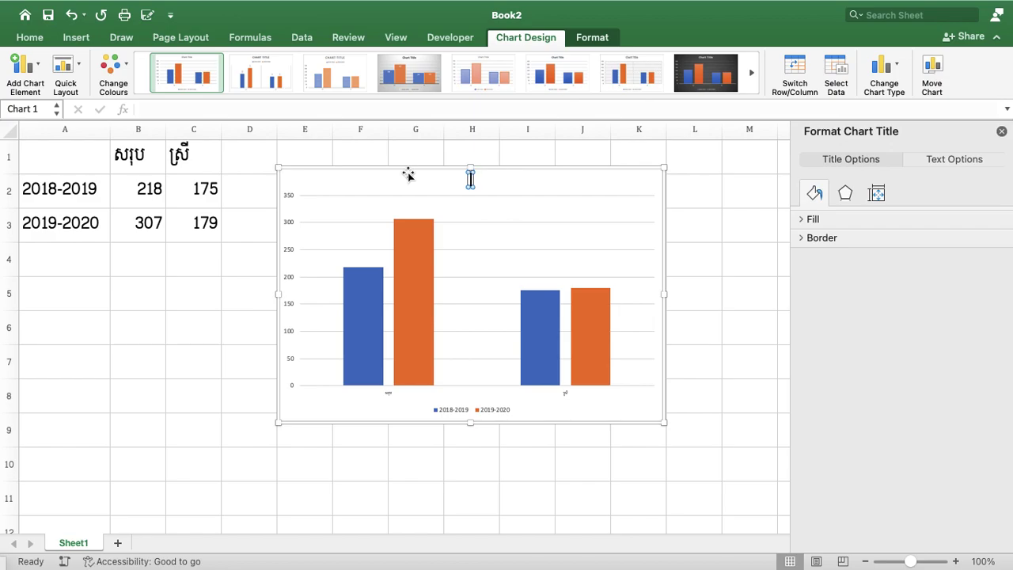
type("ស")
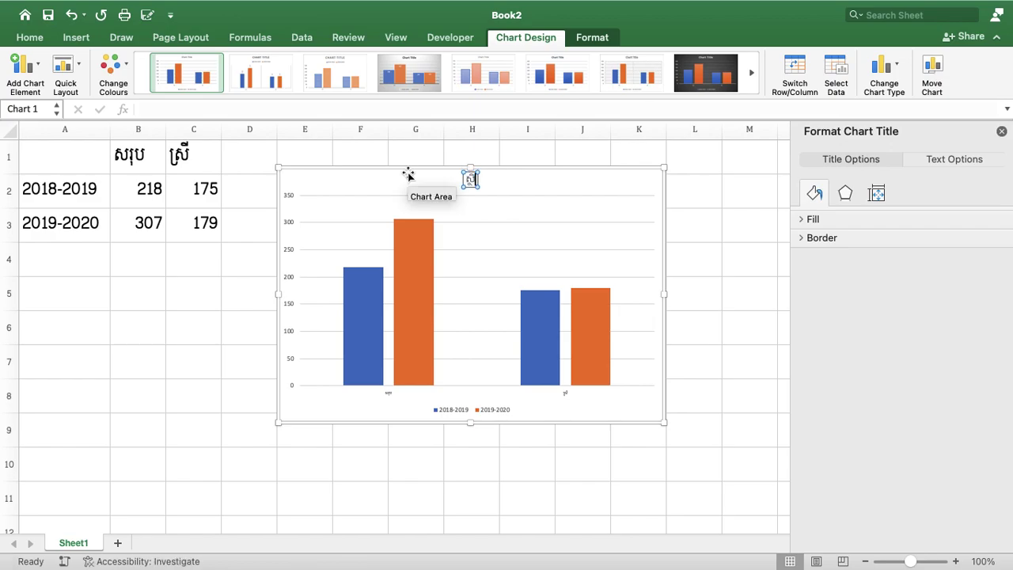
type("ិក")
type("តិសិក្សាមឆ្នាំសិក្សា")
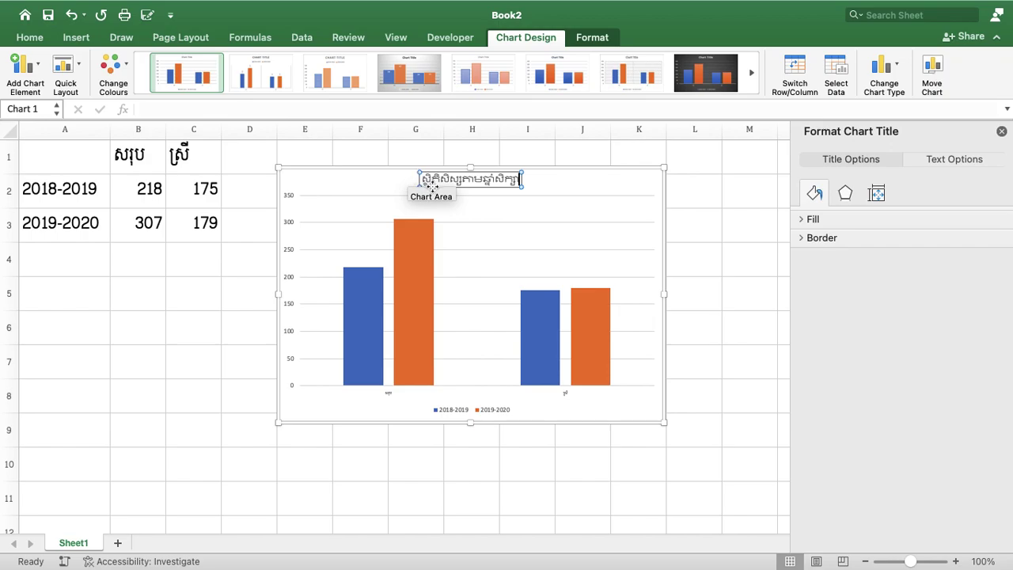
left_click_drag(426, 184, 511, 185)
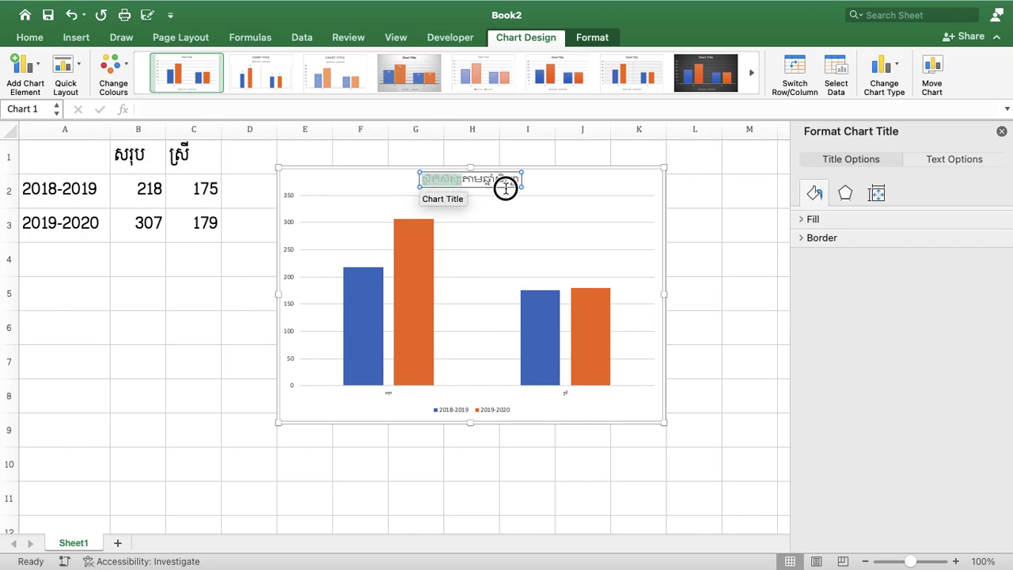
Step: Format the title in Khmer OS Siemreap, two sizes larger, in red
left_click(42, 39)
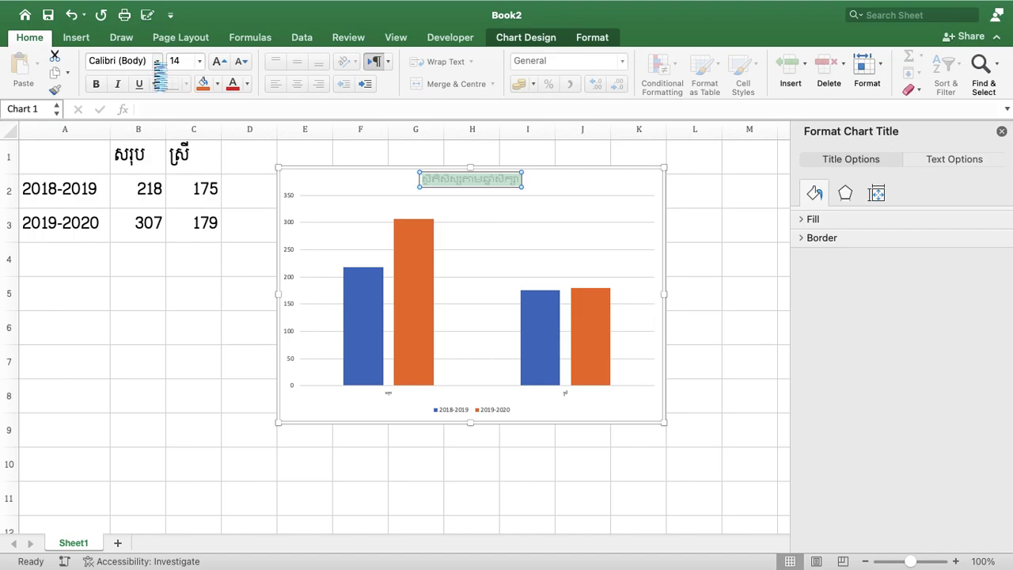
left_click(157, 61)
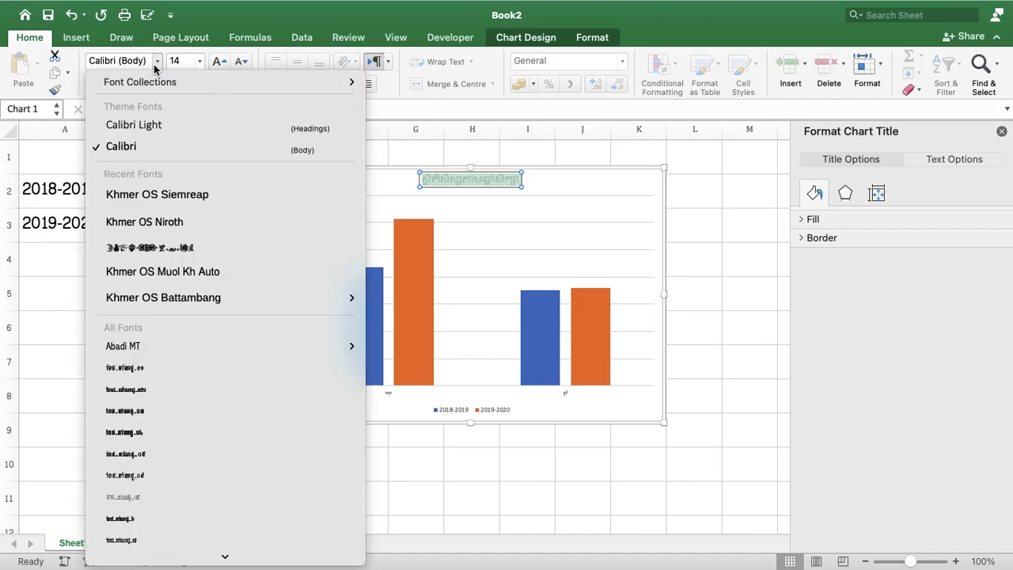
left_click(244, 187)
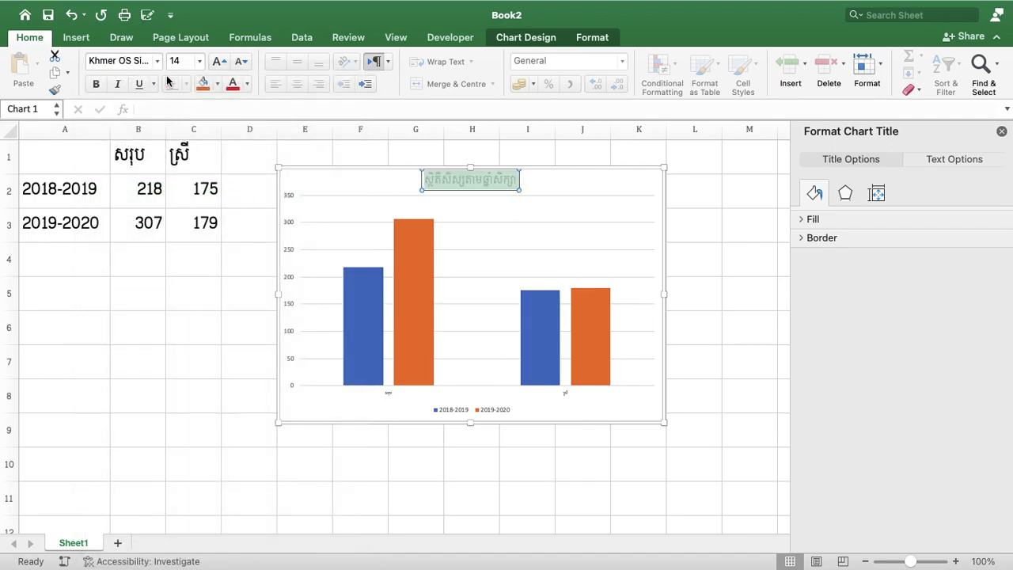
left_click(219, 61)
left_click(219, 61)
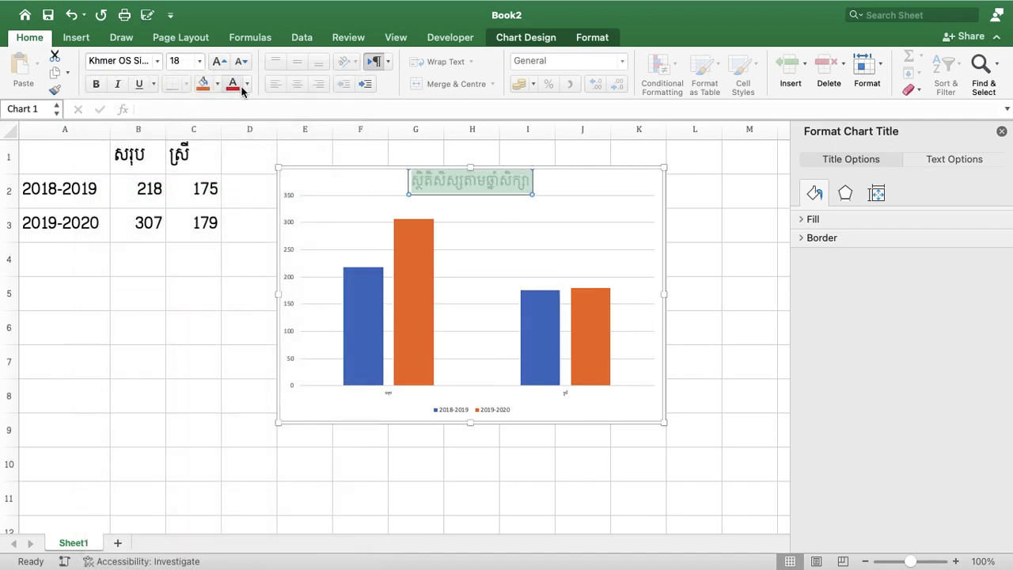
left_click(697, 253)
left_click(453, 409)
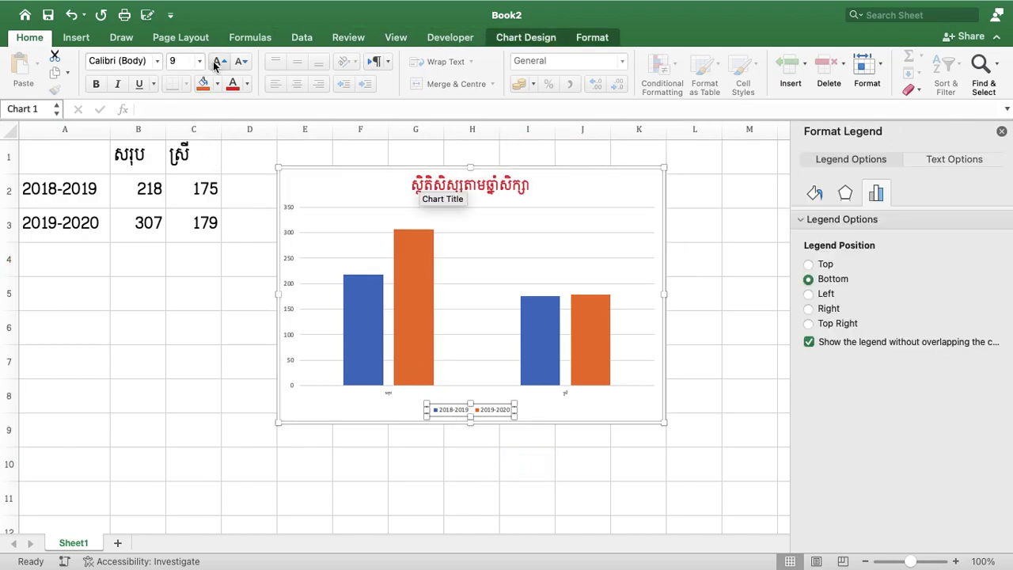
Step: Set the legend to Khmer OS Siemreap and enlarge it to 18 points
left_click(159, 61)
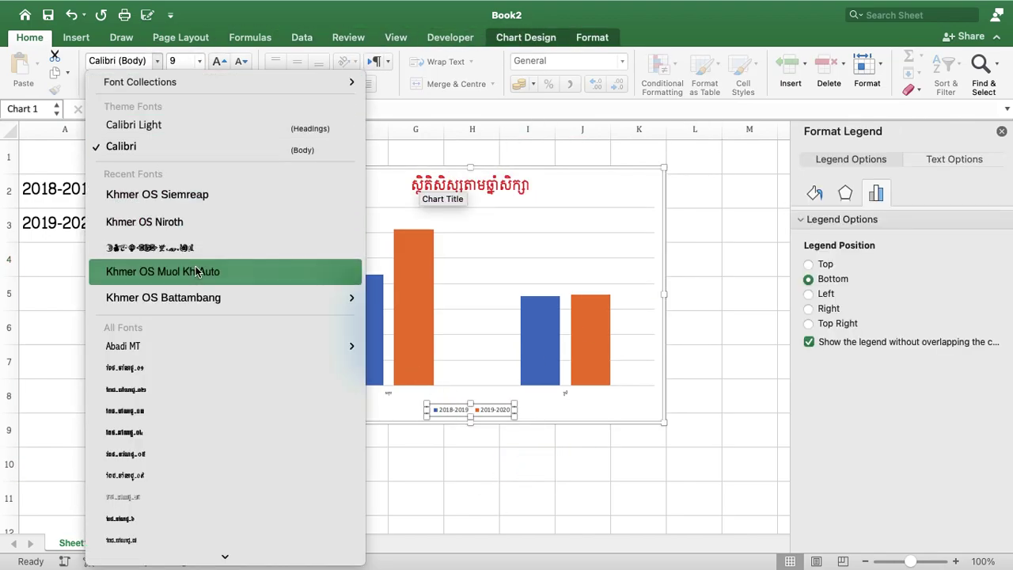
left_click(189, 194)
left_click(219, 61)
left_click(219, 61)
left_click(219, 61)
Step: Add a linear trendline to the 2018-2019 series
right_click(363, 325)
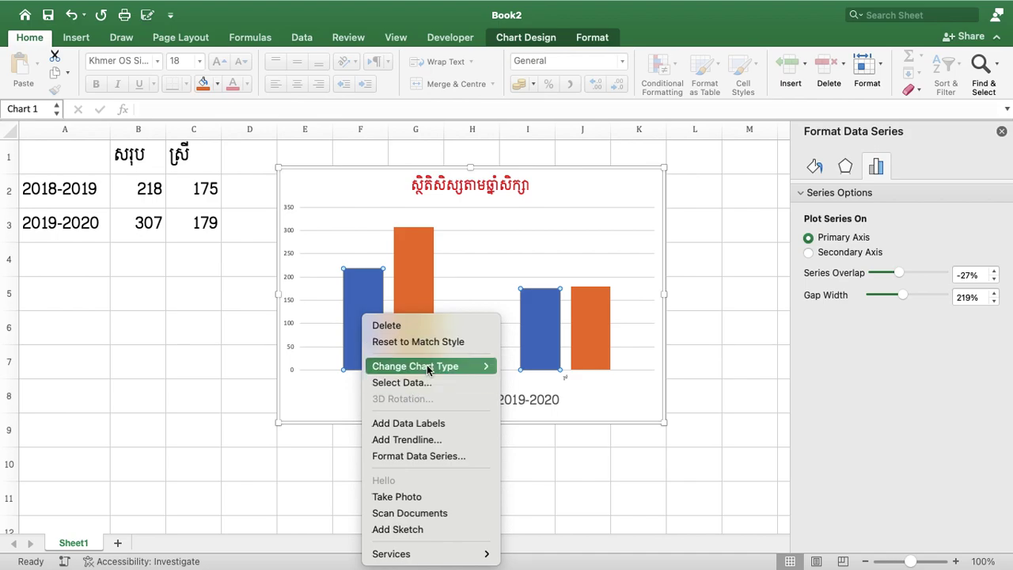
left_click(423, 437)
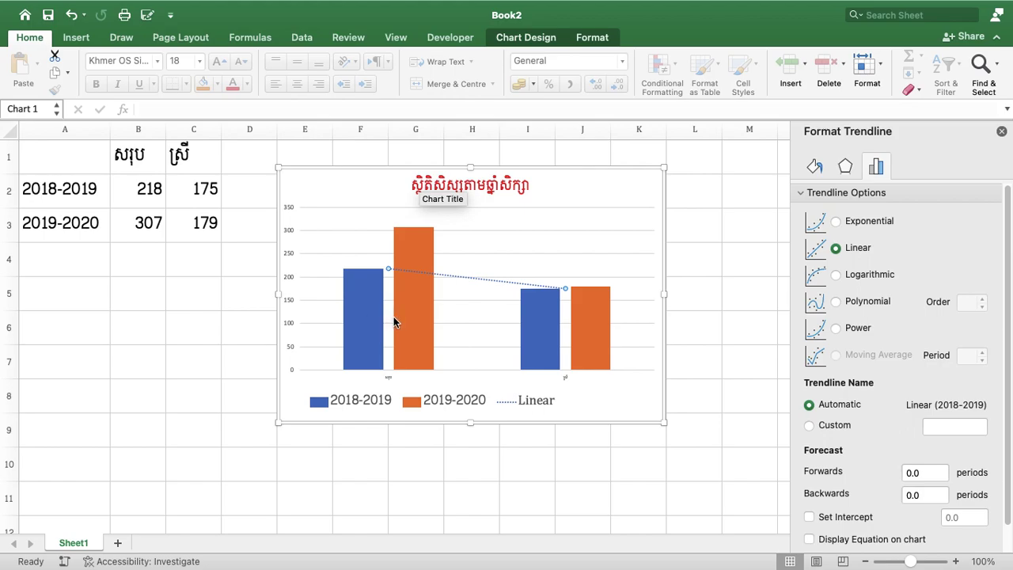
mouse_move(413, 312)
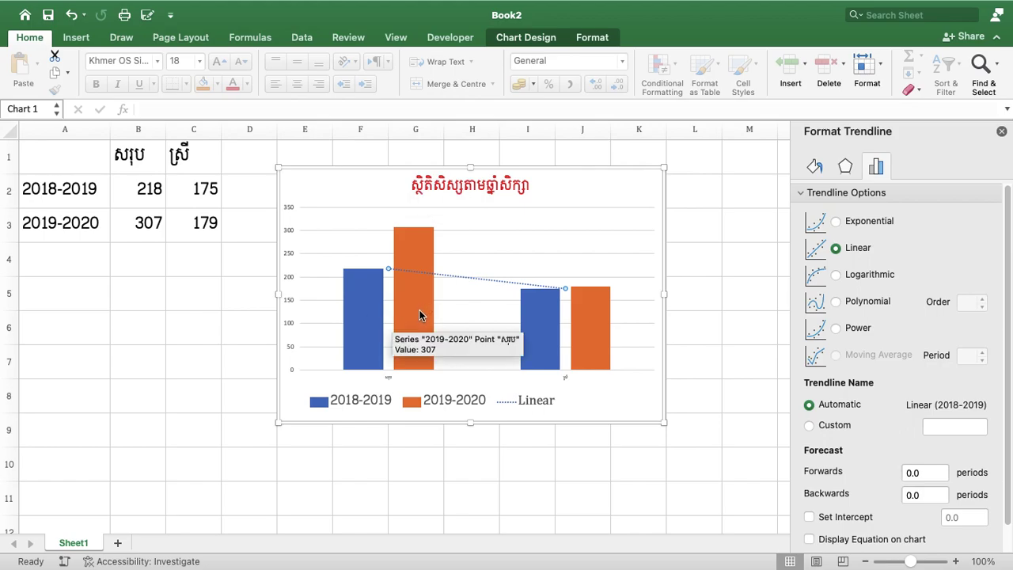
left_click(610, 466)
Step: Undo the trendline added to the 2018-2019 series
left_click(406, 327)
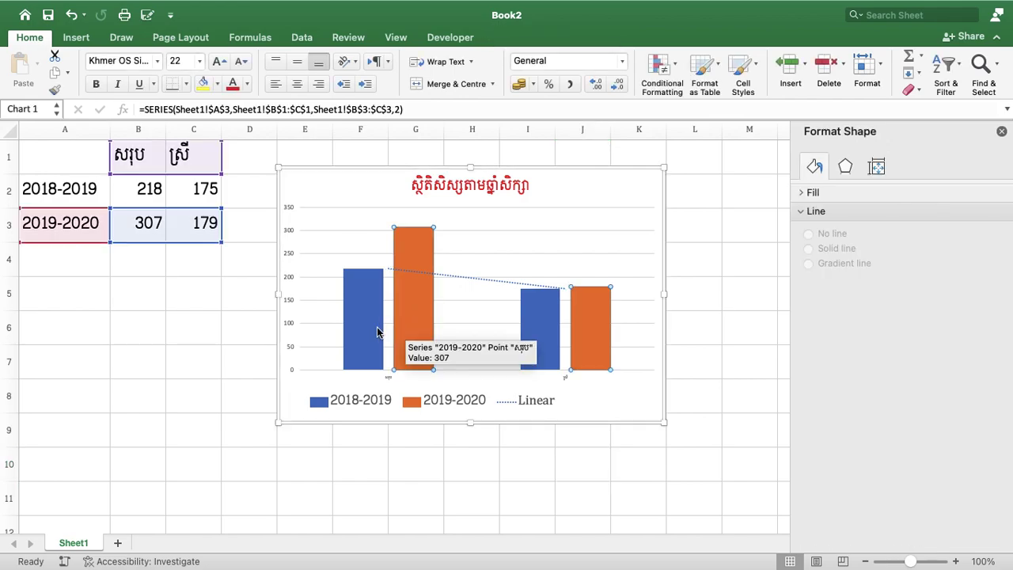
left_click(369, 327)
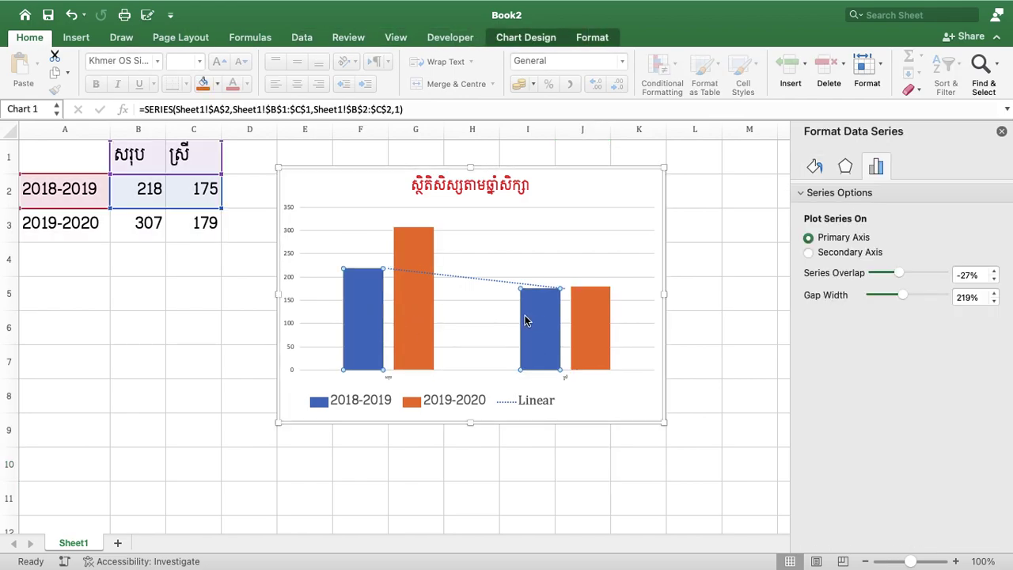
key("super+z")
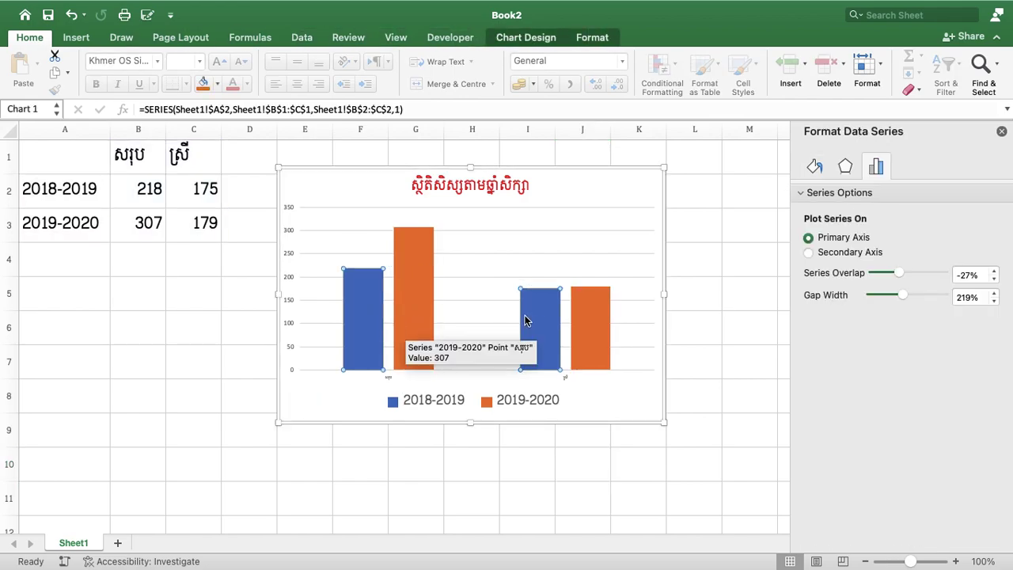
Step: Add value data labels such as 218 to the 2018-2019 bars
right_click(366, 303)
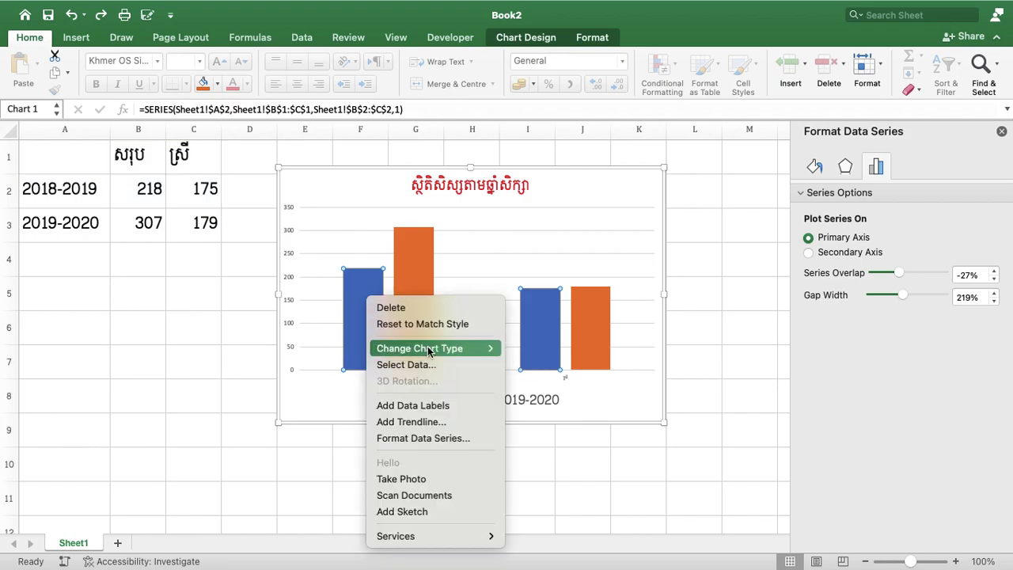
left_click(420, 405)
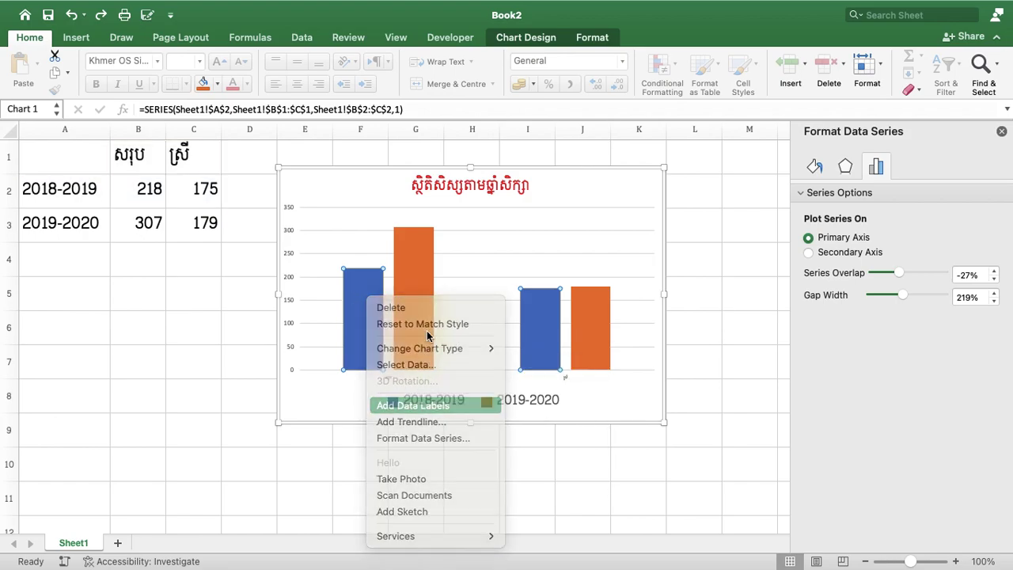
left_click(413, 283)
right_click(413, 283)
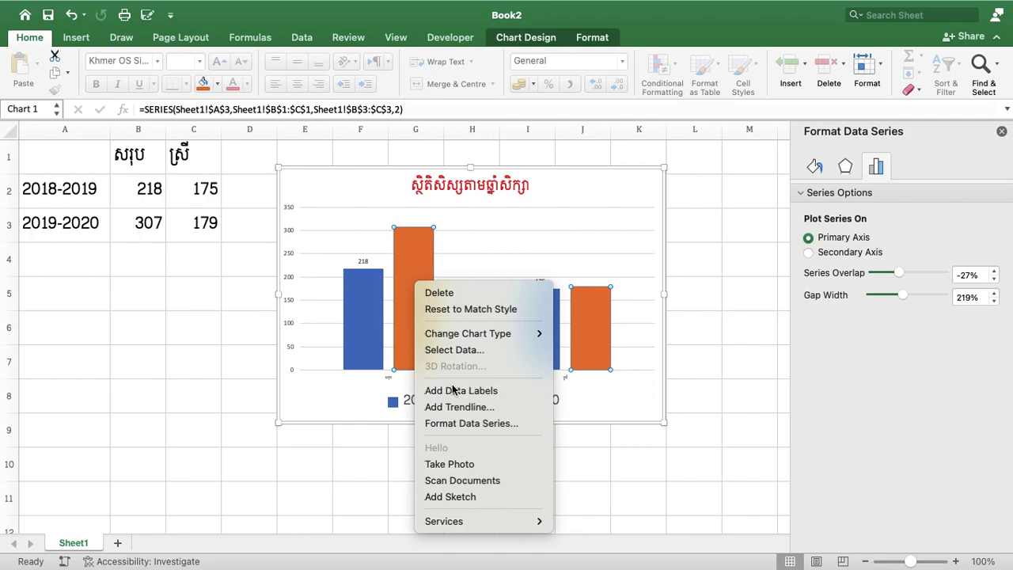